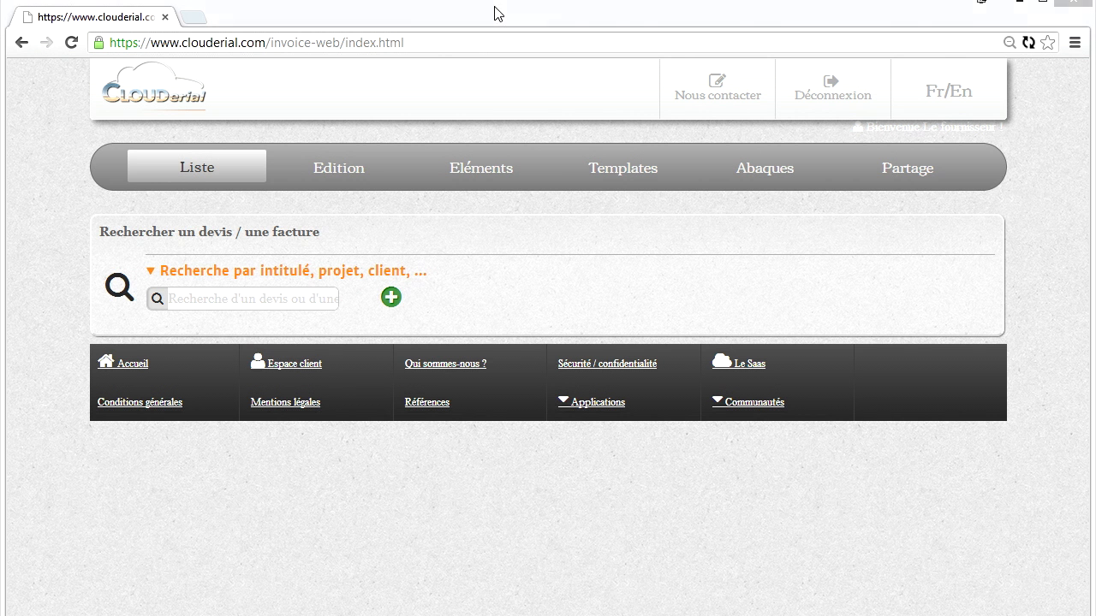
Start a new quote and associate it with the existing project "Mon Projet"
click(495, 7)
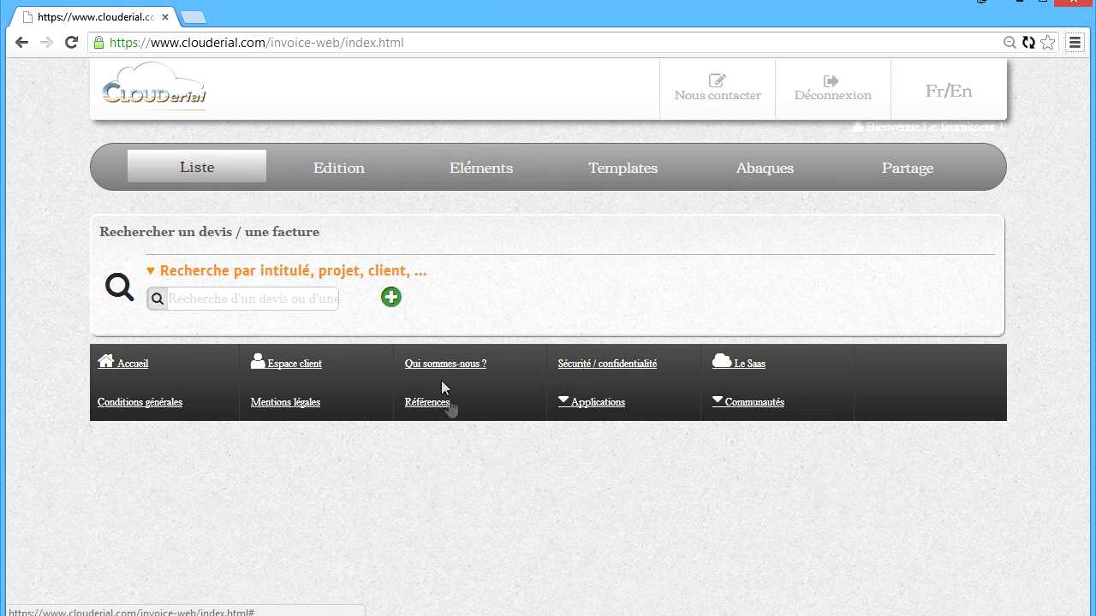
click(391, 299)
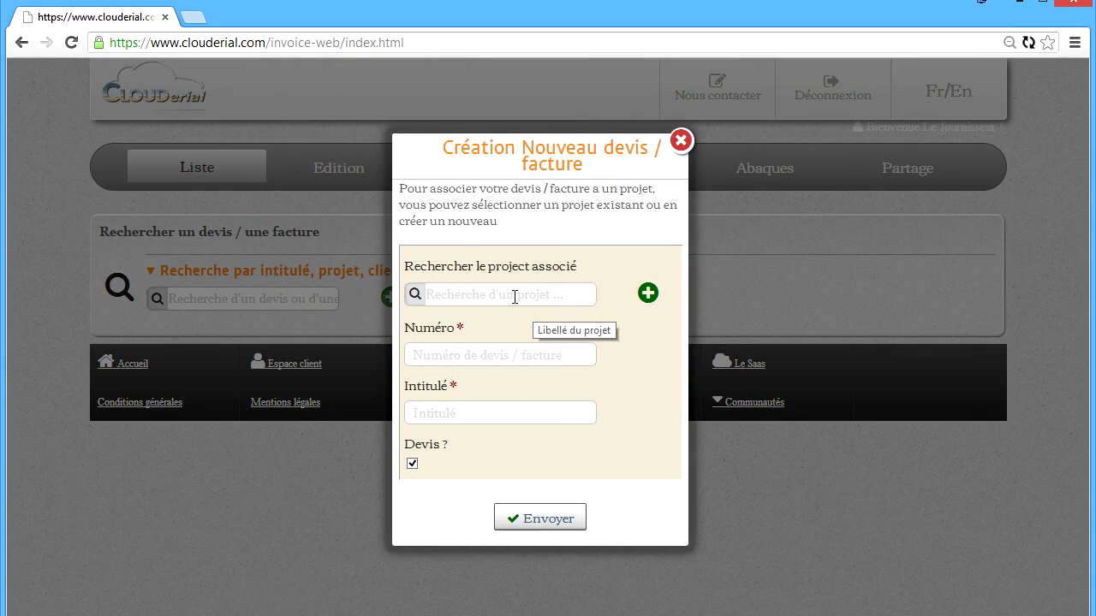
click(511, 296)
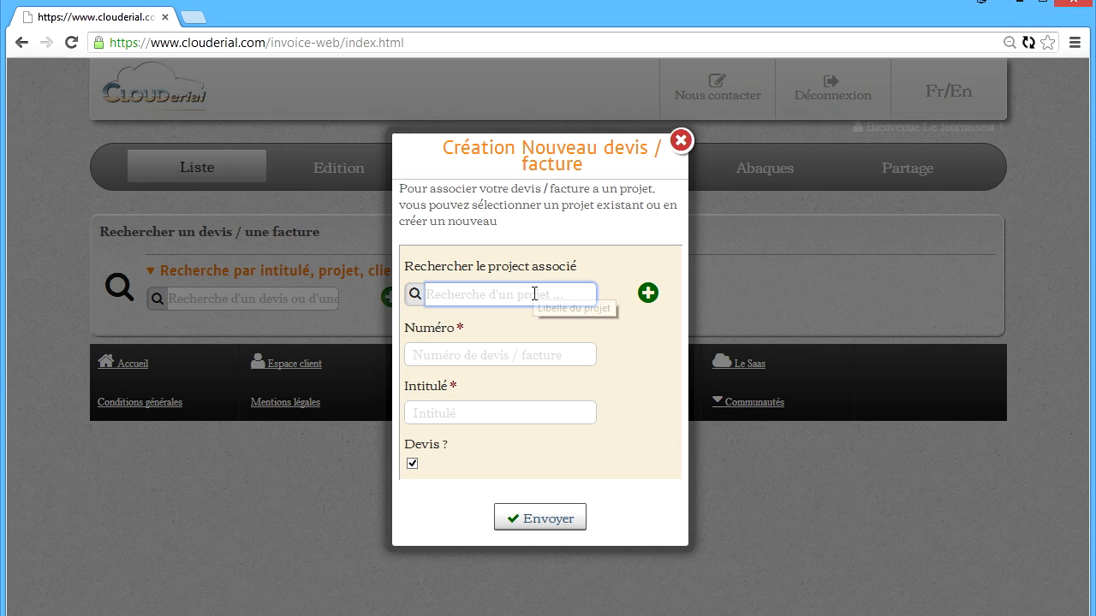
key(Down)
key(Return)
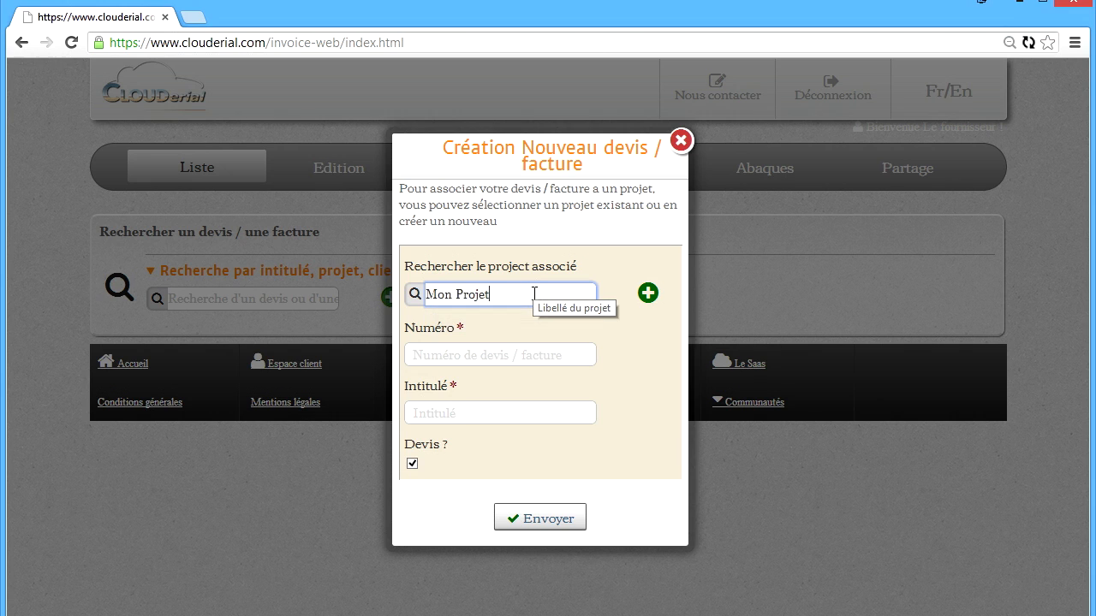
Give the quote the number D001 and the title "Aménagement peinture", keep it marked as a Devis, and submit it
click(504, 353)
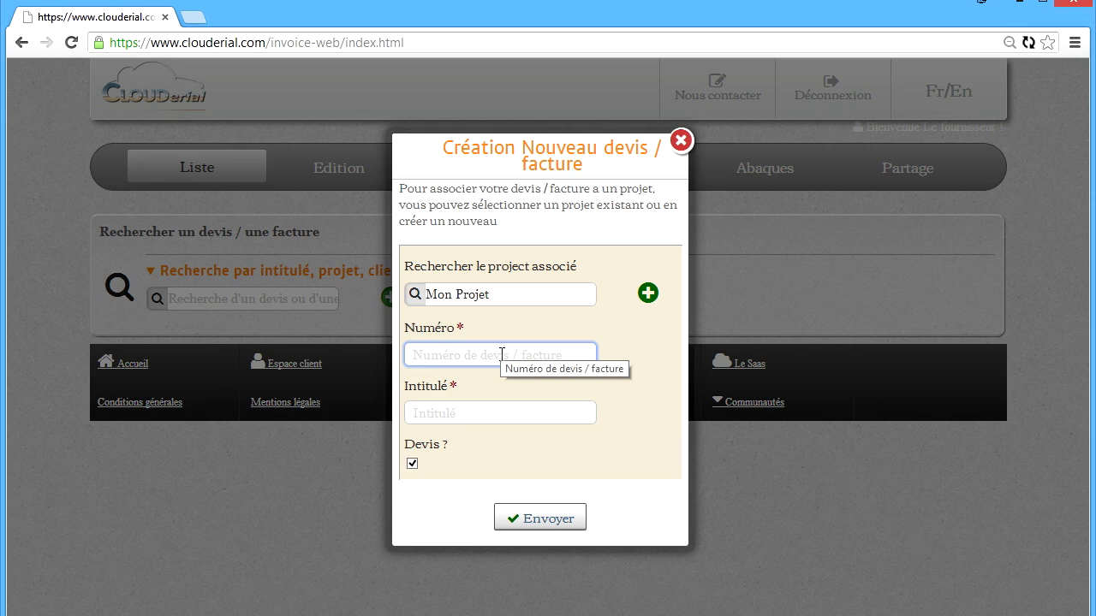
text(Doo)
text(1)
click(493, 411)
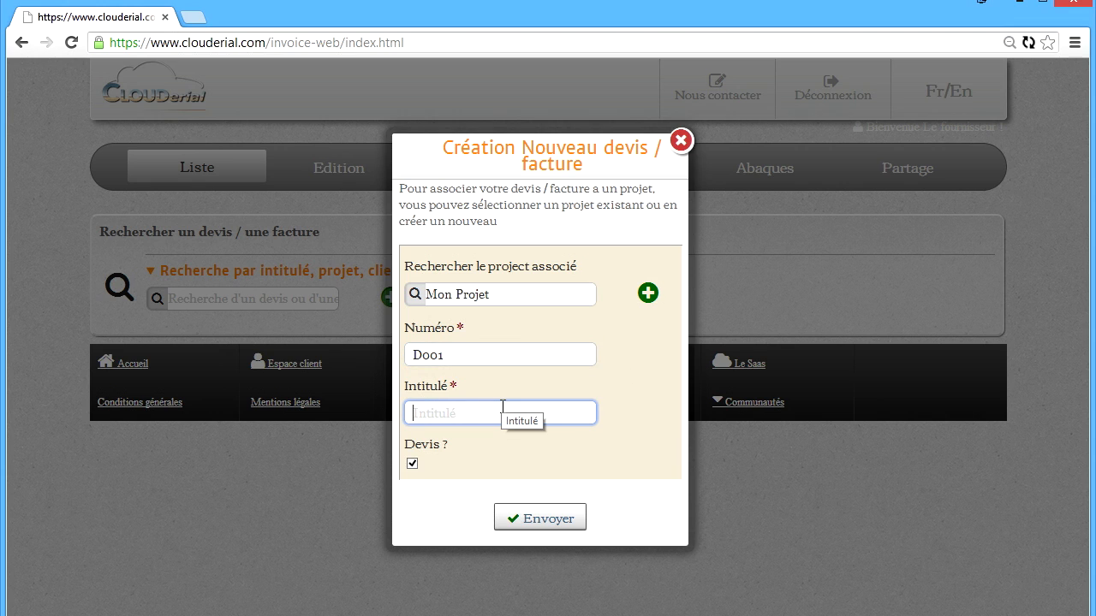
text(Aménagement peinture)
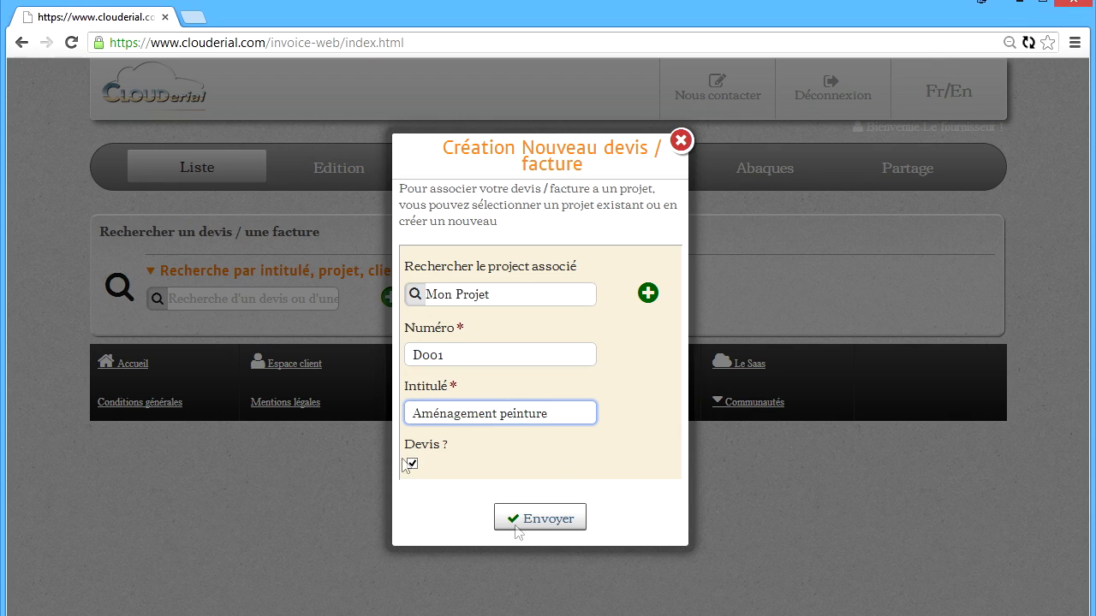
click(515, 517)
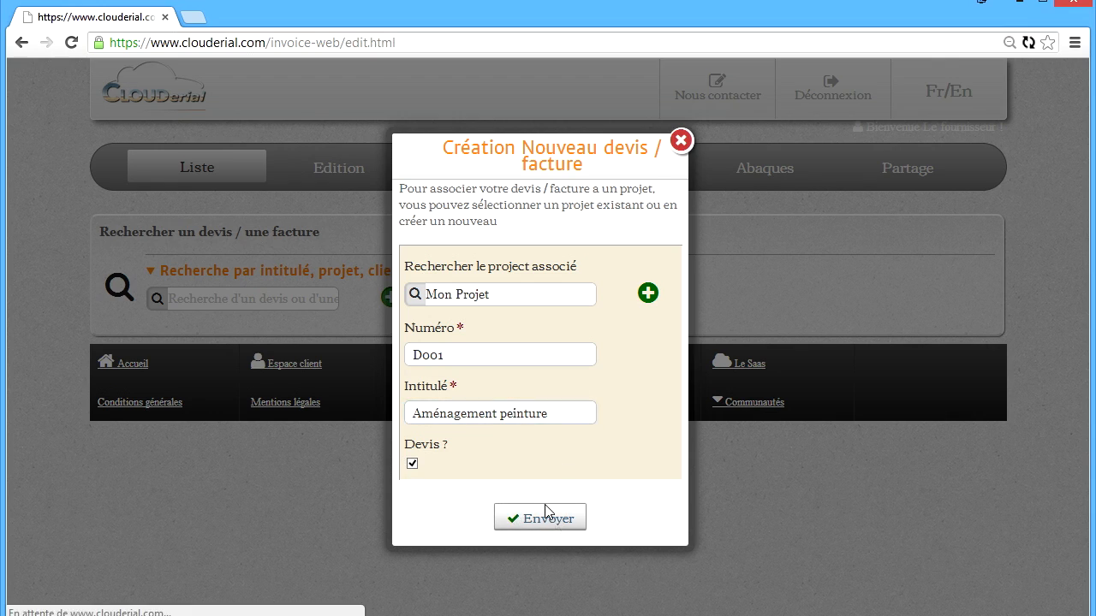
Examine the quote's edit page, including its identification, recipient and issuer (Emetteur) details
scroll(515, 288, down, 8)
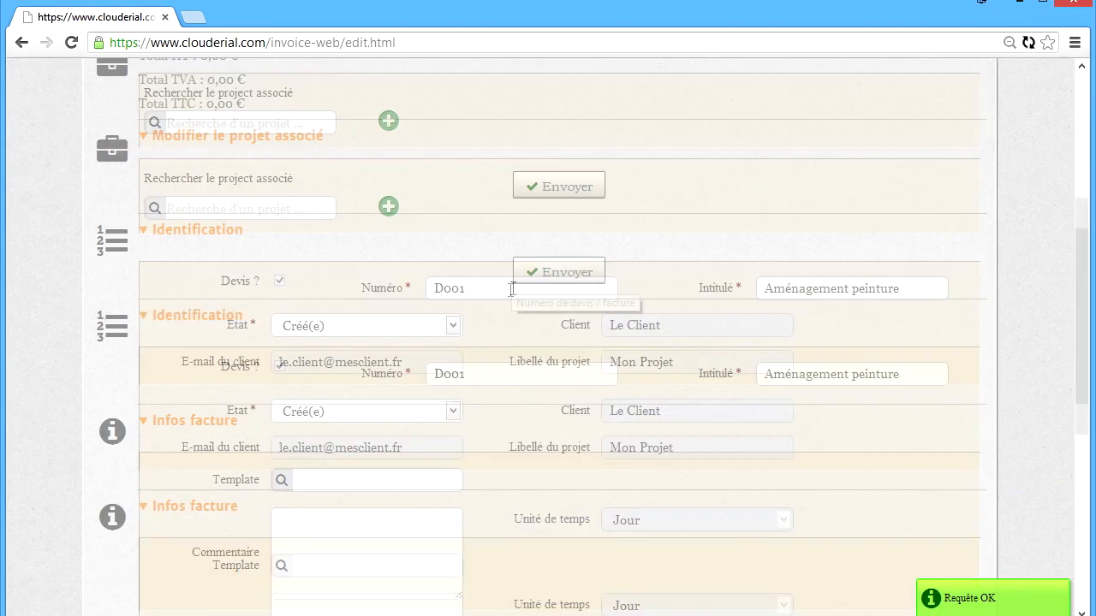
scroll(517, 291, down, 5)
click(192, 377)
scroll(514, 354, down, 4)
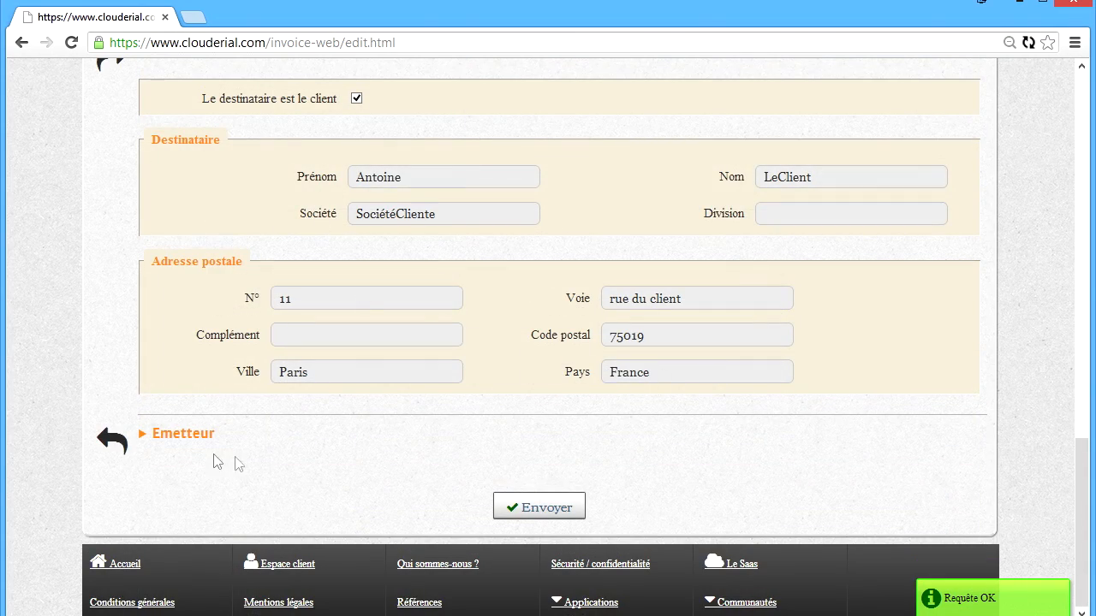
click(188, 434)
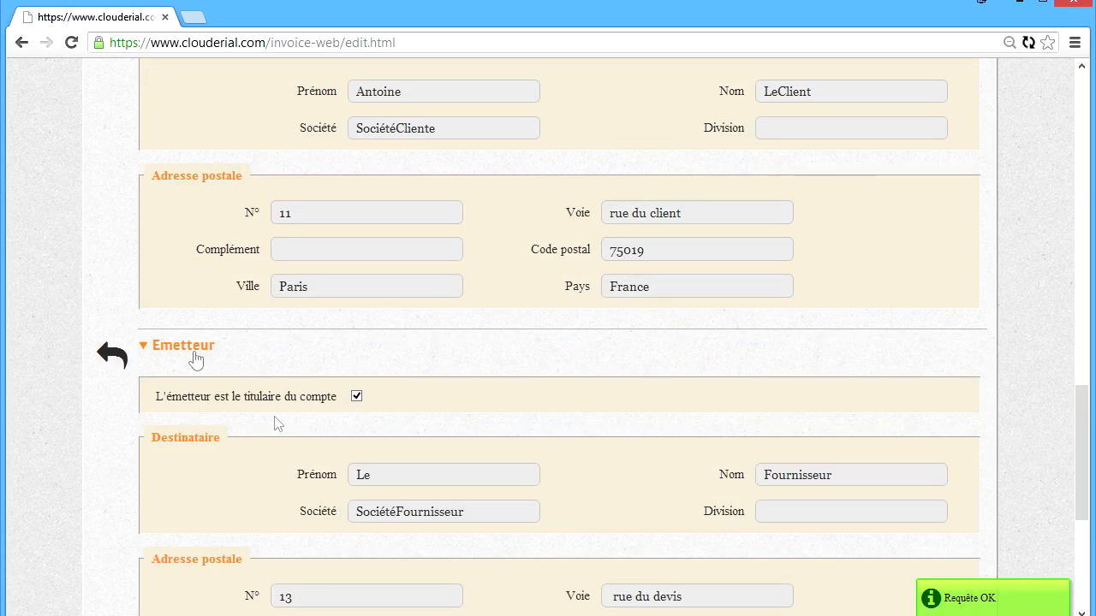
click(206, 347)
scroll(245, 345, up, 4)
click(202, 309)
scroll(530, 358, up, 5)
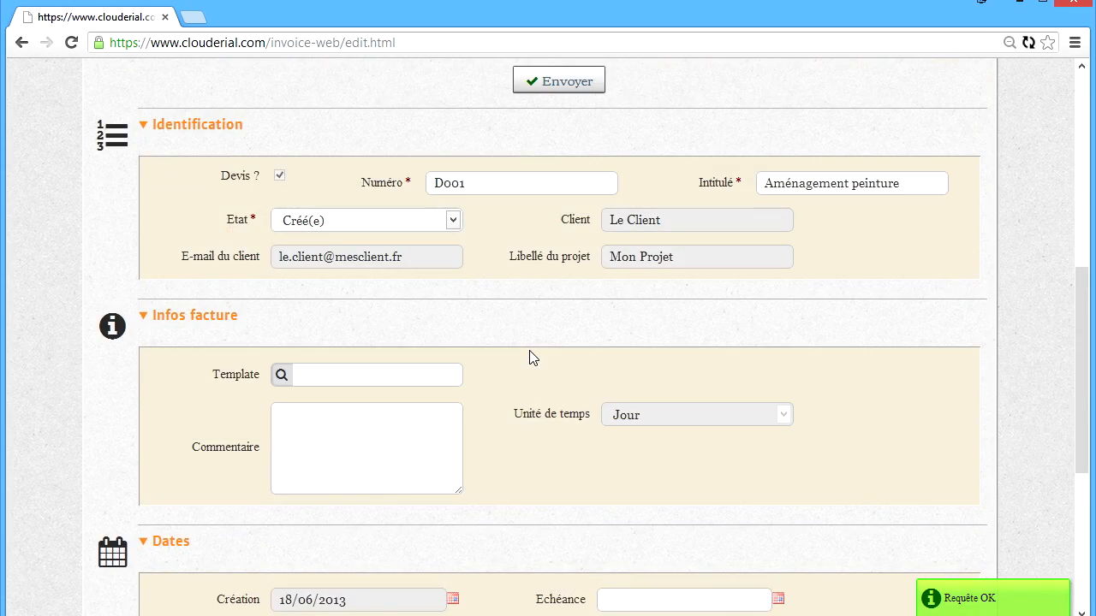
scroll(530, 358, up, 6)
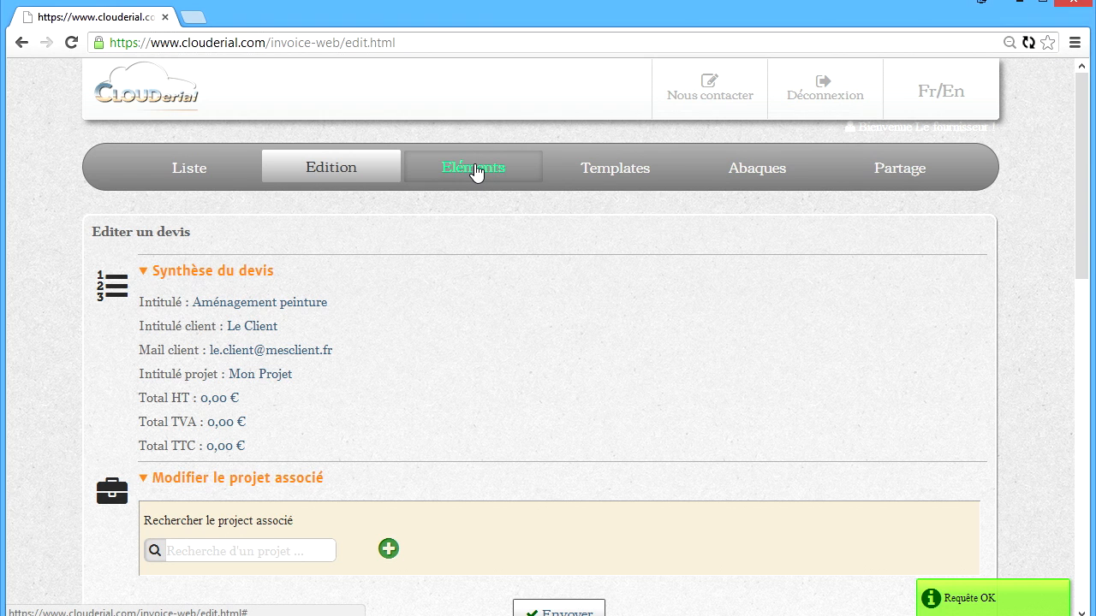
Open the quote's billing elements and start adding an element based on an abaque
click(476, 170)
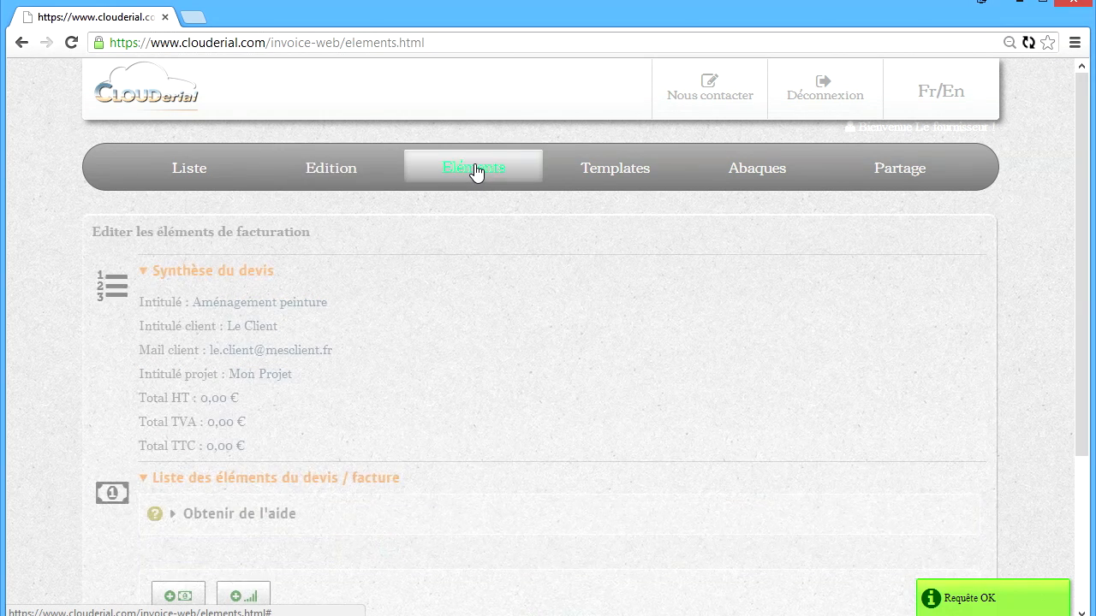
scroll(474, 288, down, 3)
scroll(474, 288, up, 3)
scroll(474, 288, down, 3)
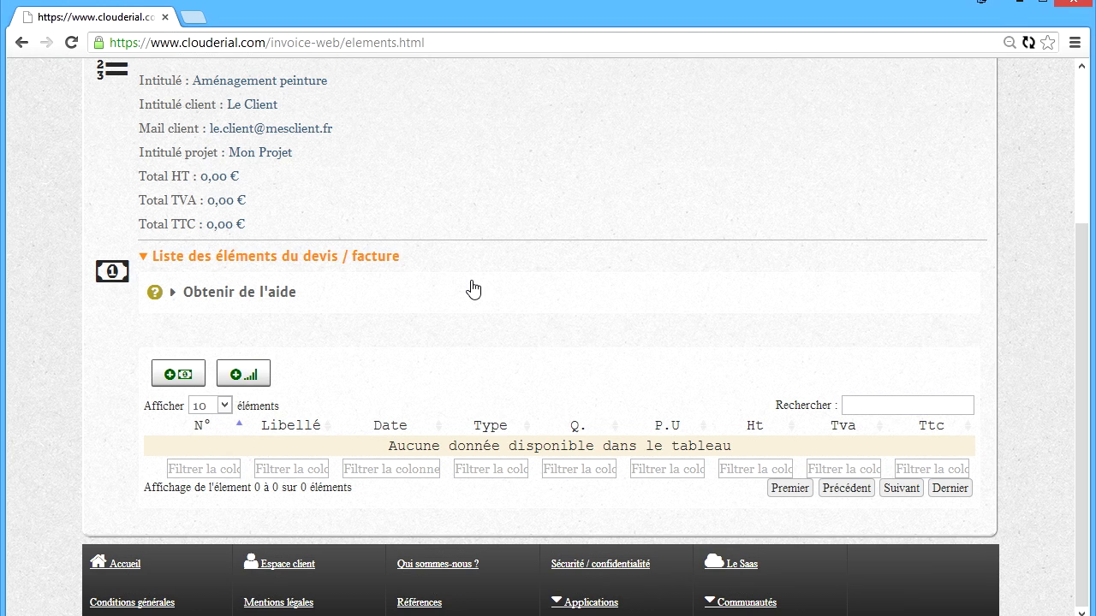
click(248, 379)
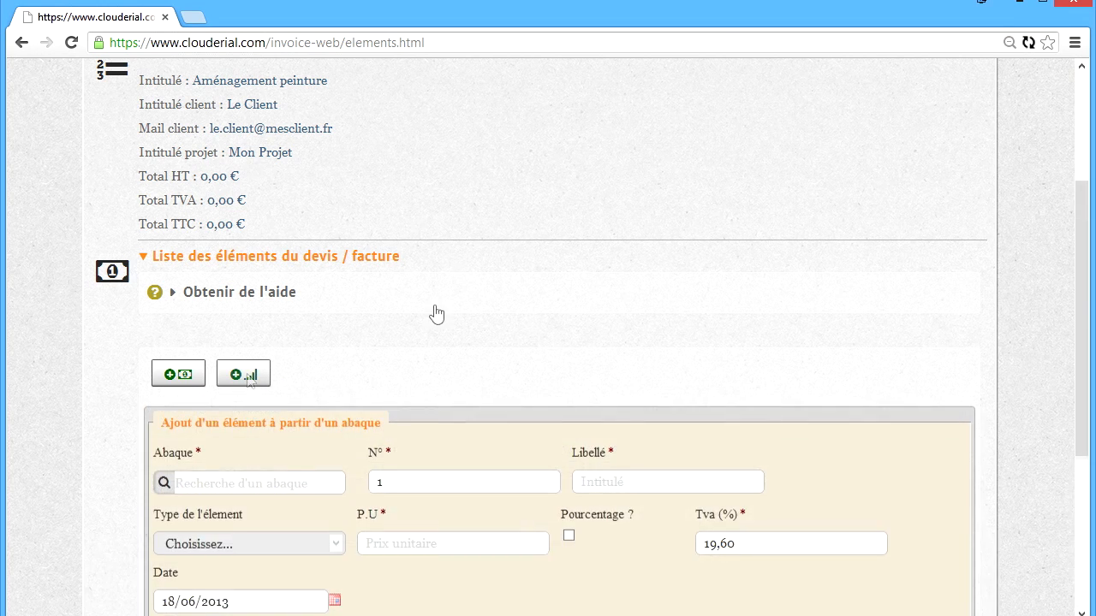
scroll(457, 305, down, 4)
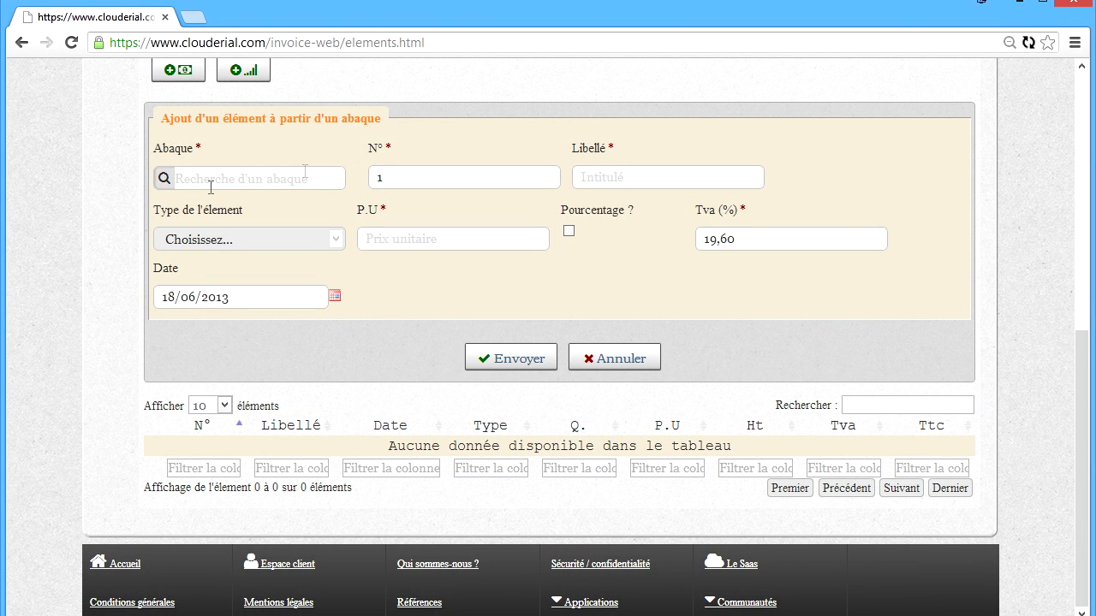
Choose "MO peinture et préparation" as the abaque for the new element
click(267, 176)
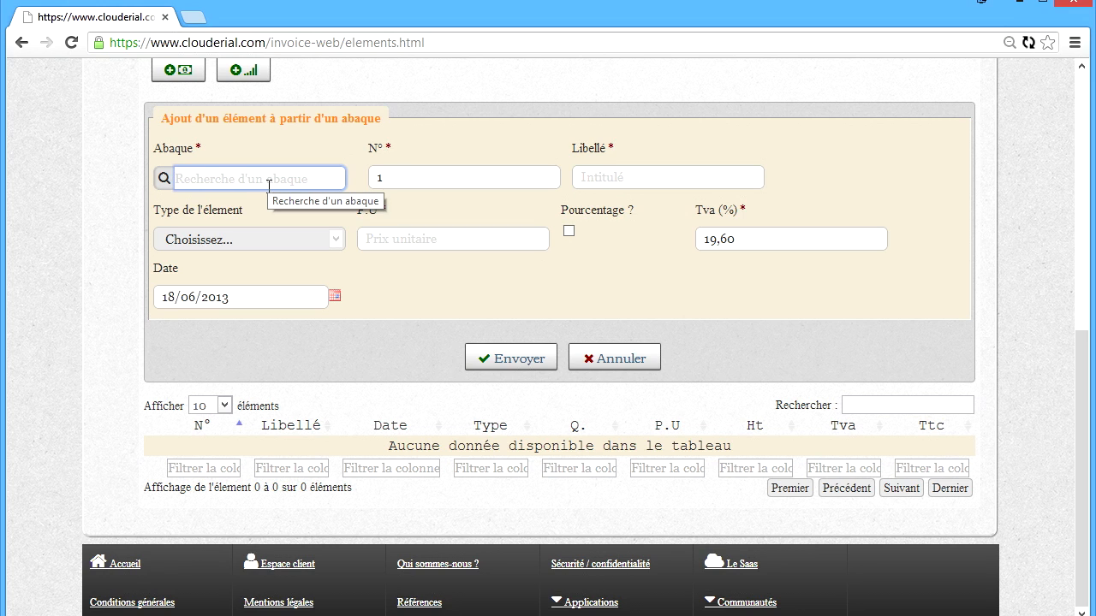
click(268, 179)
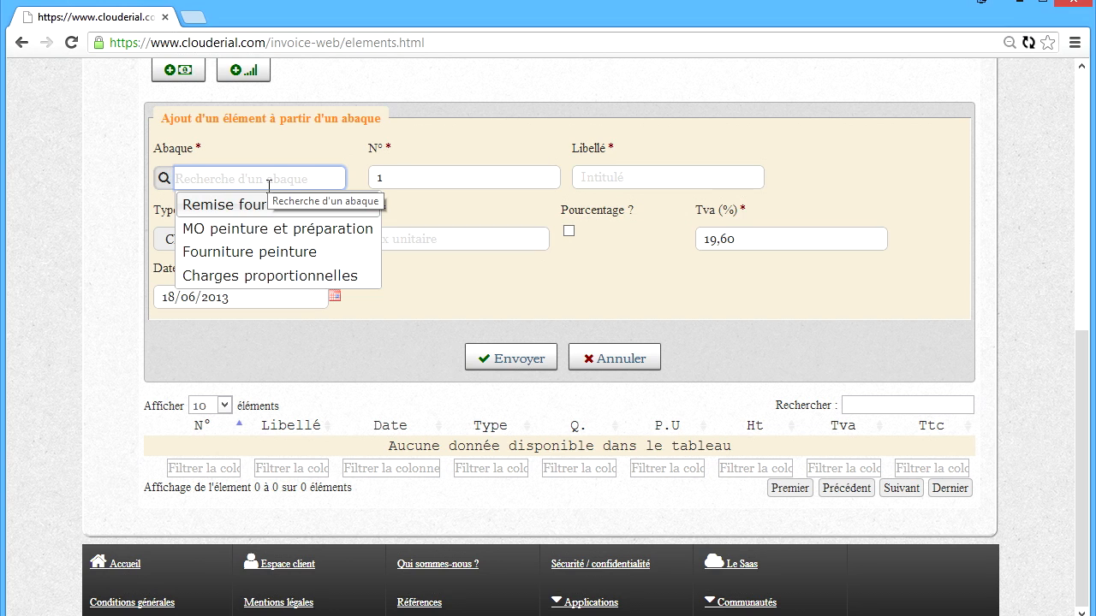
click(278, 230)
Label the element "Main d'oeuvre préparation et peinture", set its unit price to 50, and submit it
click(678, 179)
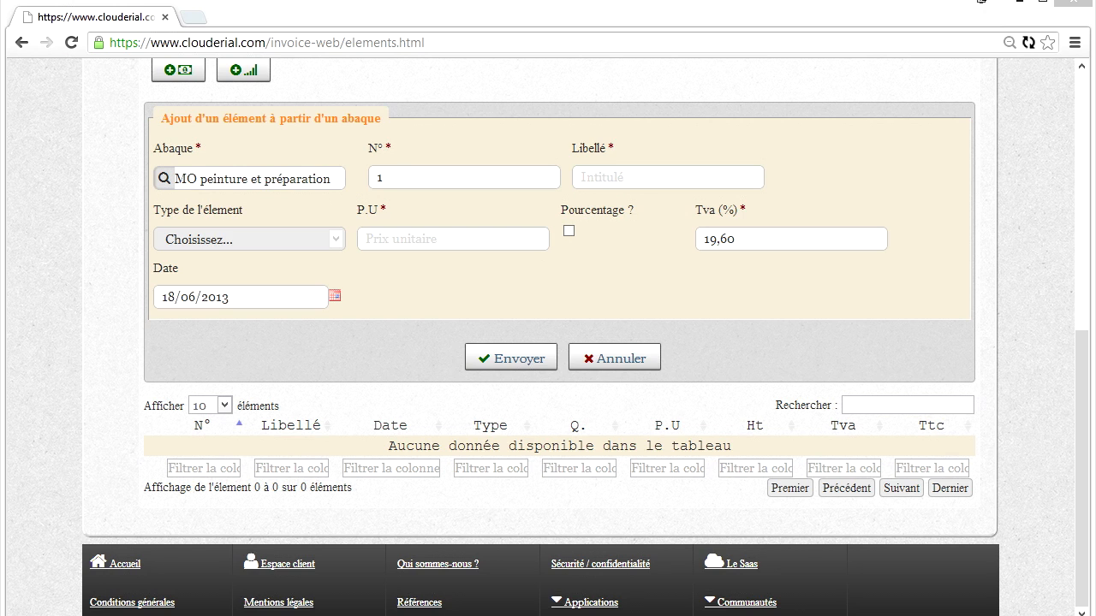
click(630, 179)
text(Main)
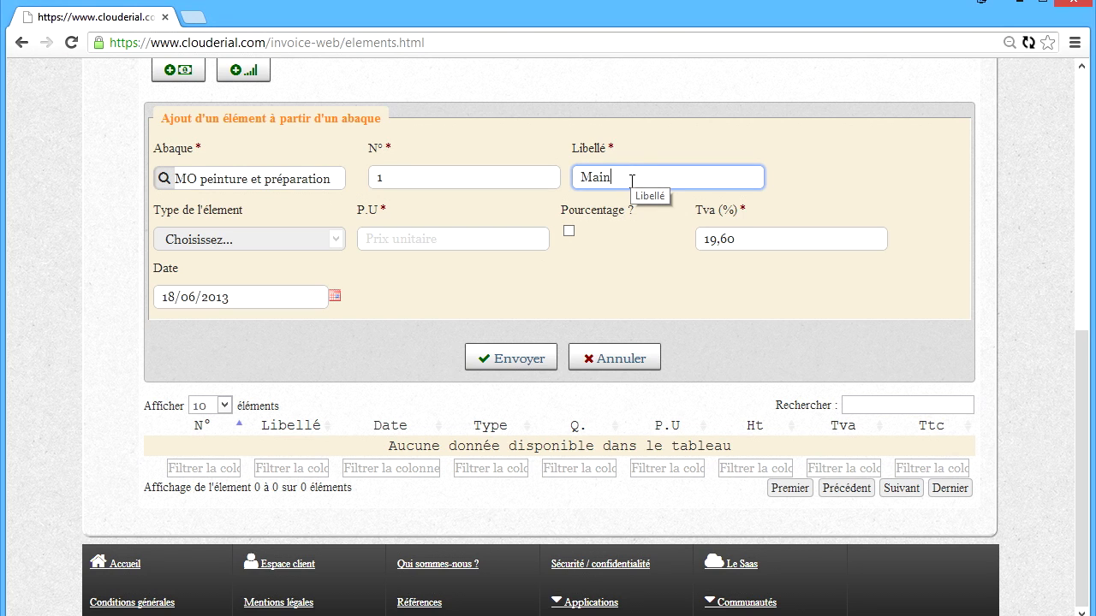
text( d'oeuvre préparation et peinture)
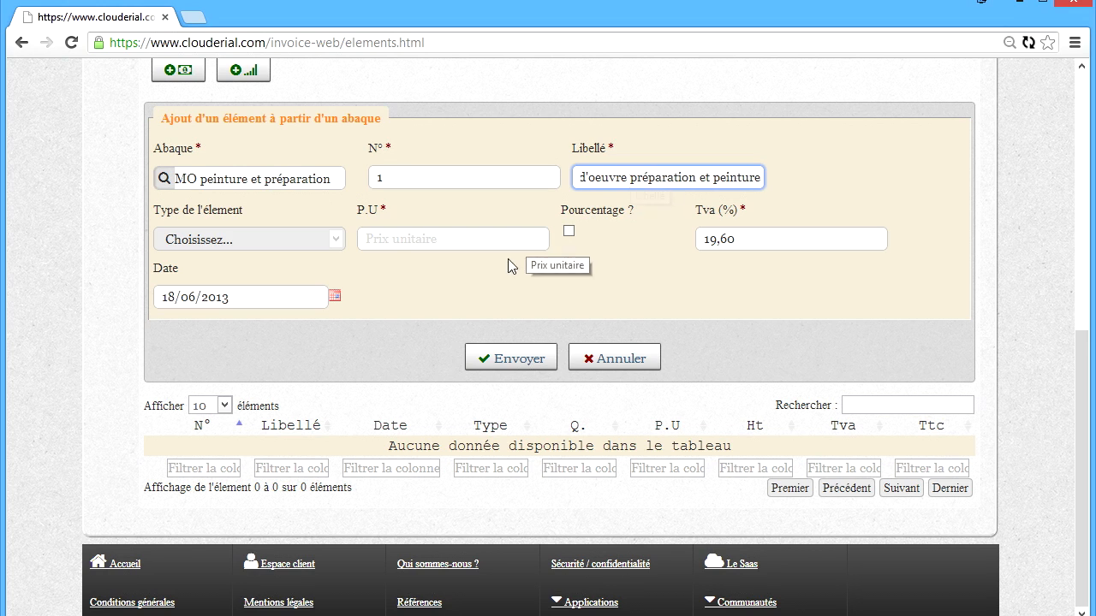
click(407, 238)
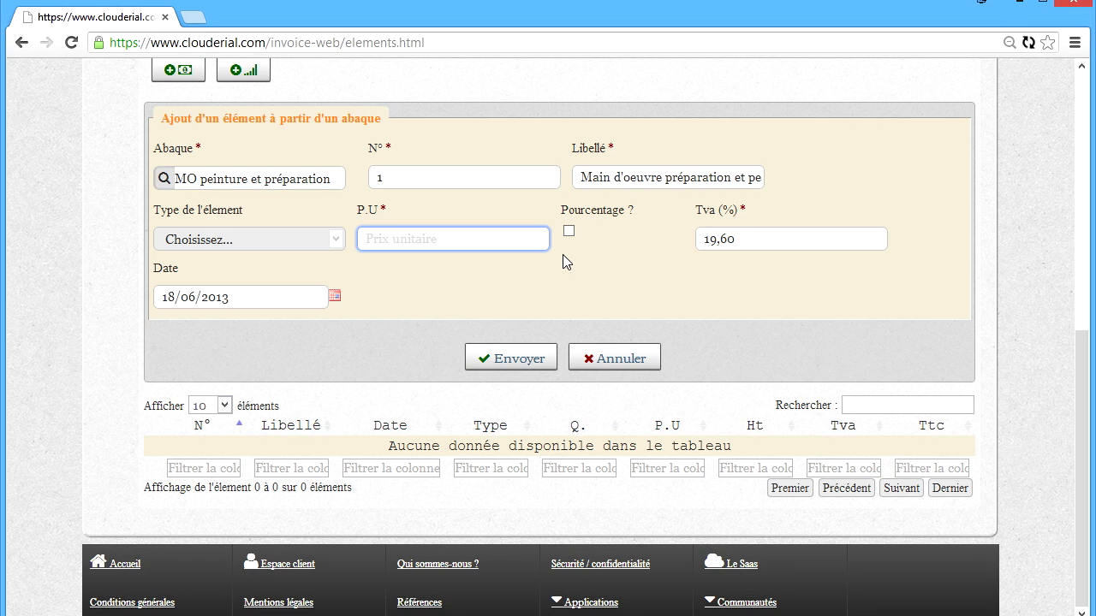
text(50)
click(516, 360)
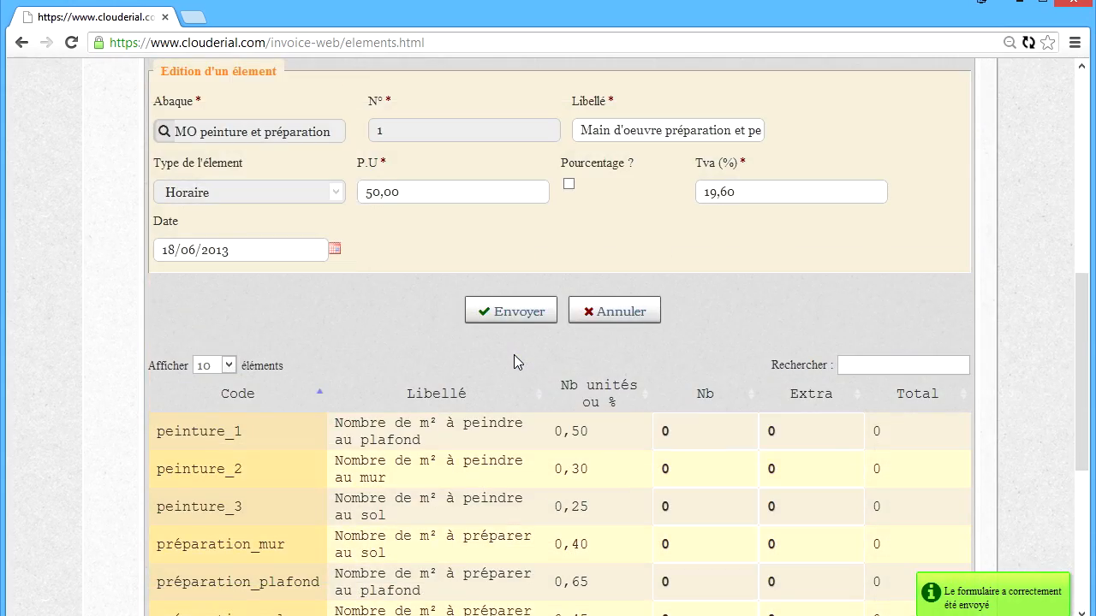
Examine the labour element's details and the abaque lines with their unit rates for painting and preparation
scroll(514, 355, down, 4)
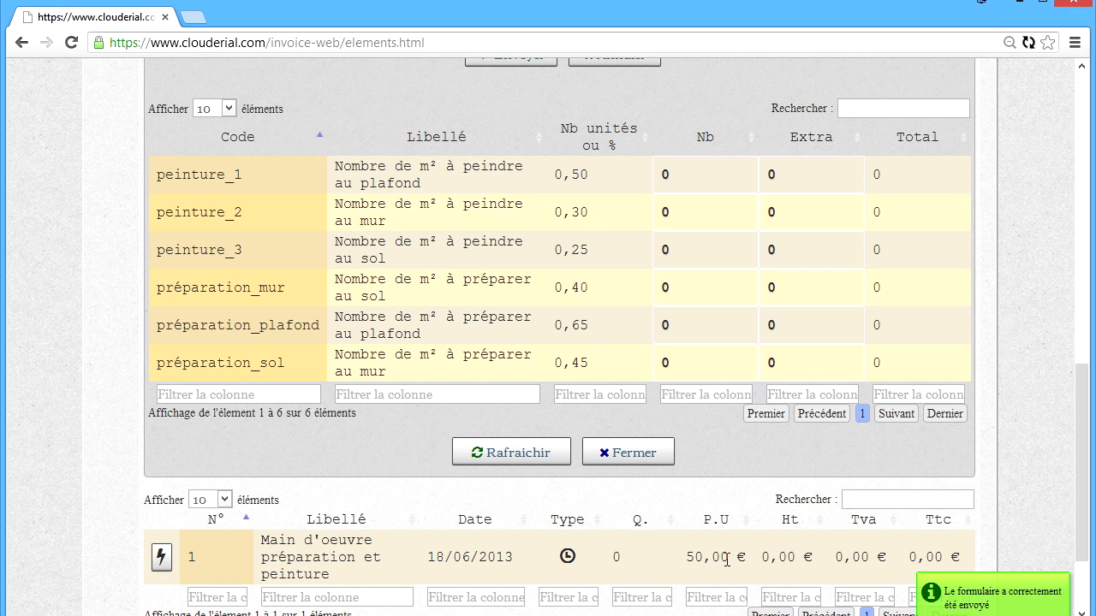
scroll(727, 558, up, 2)
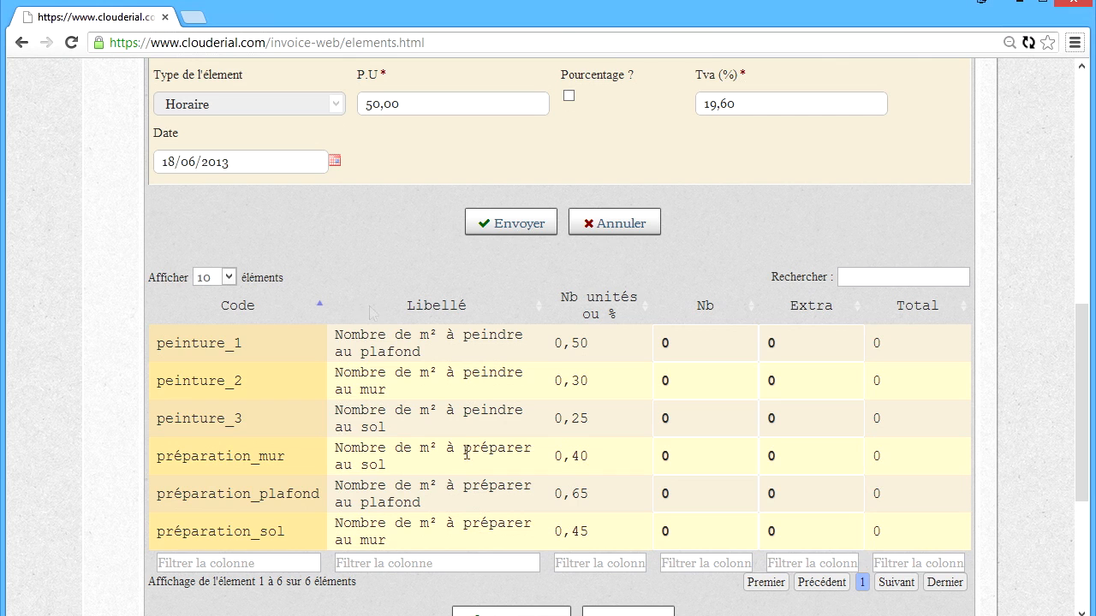
scroll(467, 452, up, 1)
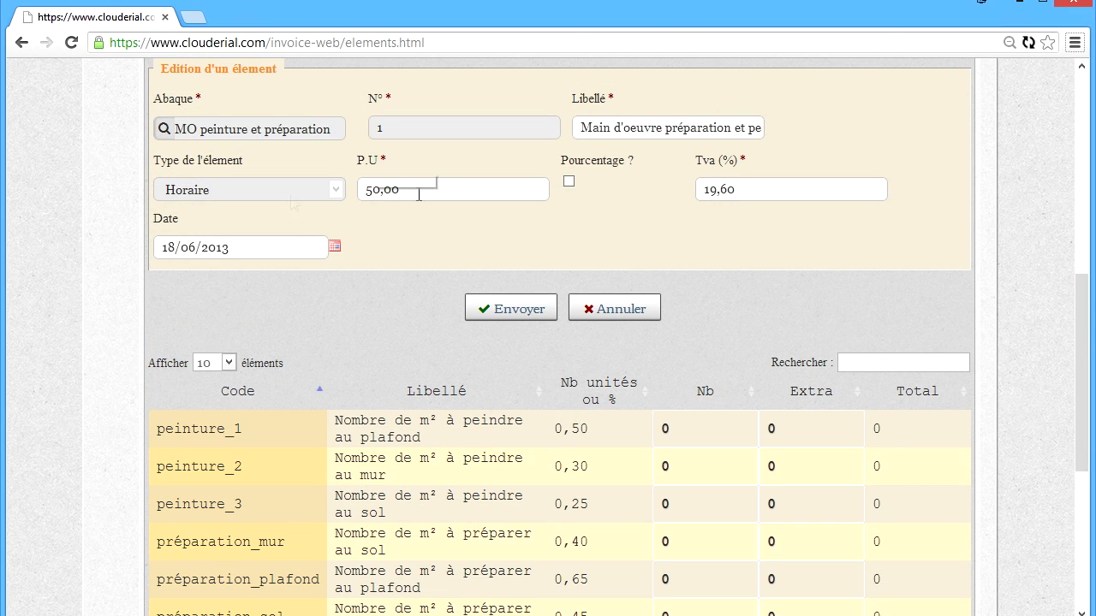
scroll(576, 402, down, 1)
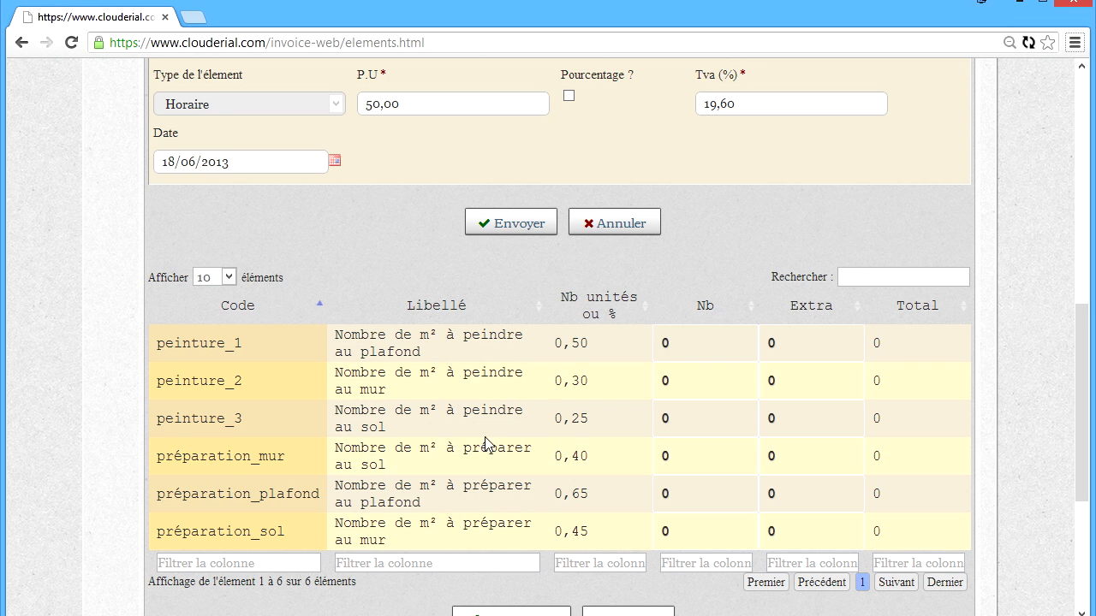
scroll(539, 401, up, 1)
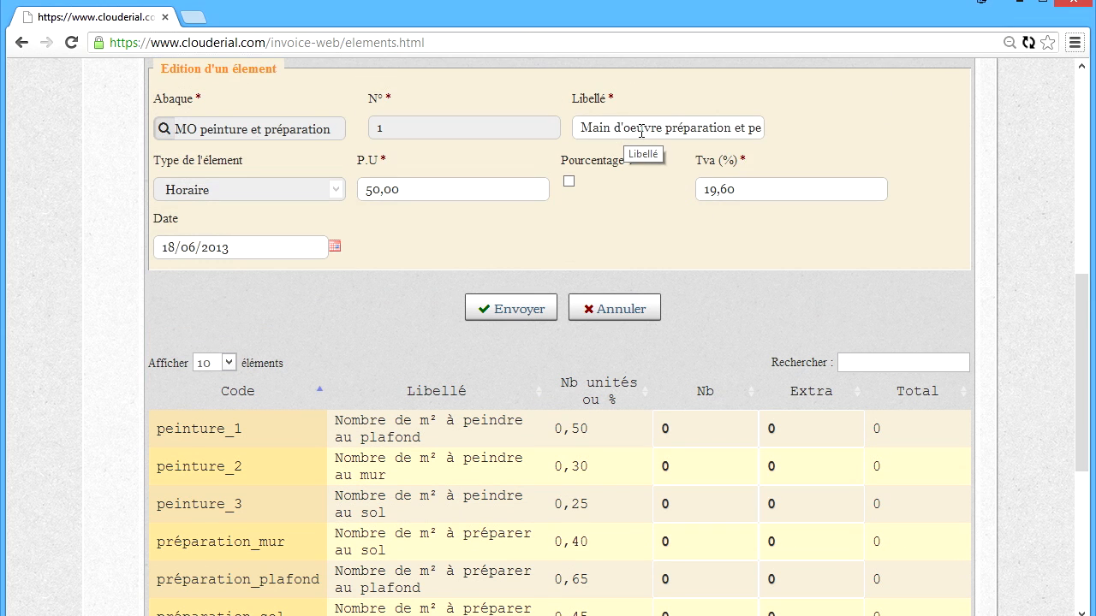
scroll(454, 436, down, 1)
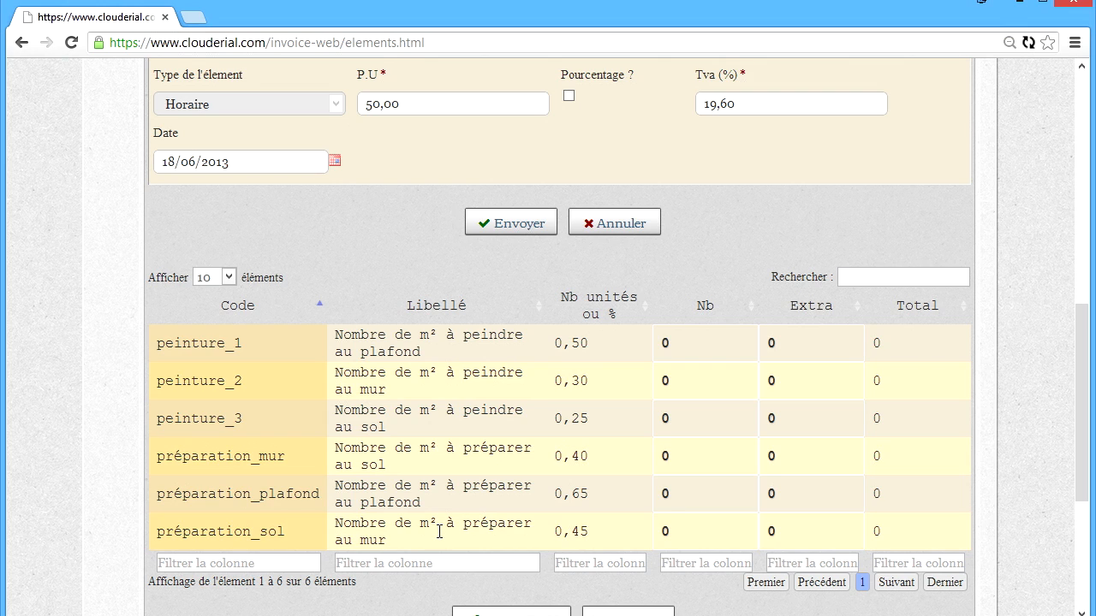
Set the Nb quantity to 25 for ceiling painting (peinture_1) and 75 for wall painting (peinture_2)
click(689, 343)
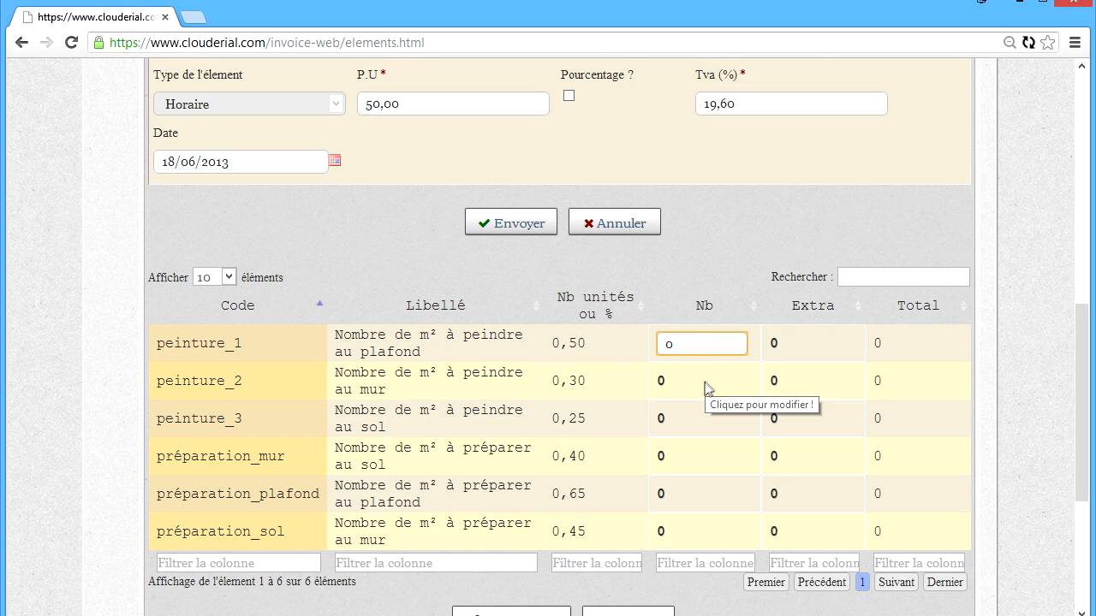
double_click(699, 343)
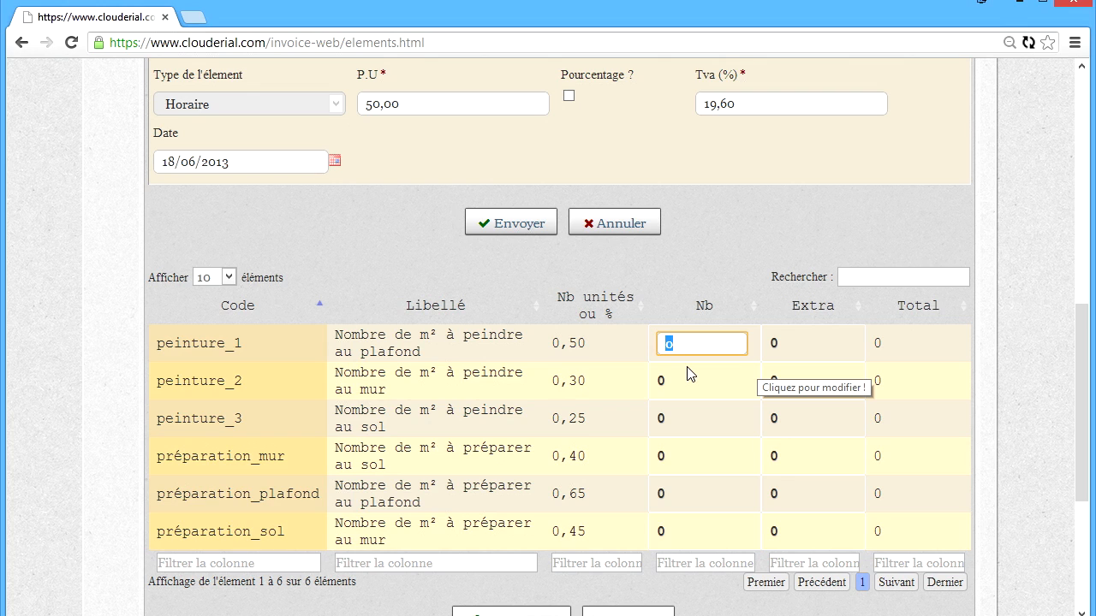
text(25)
key(Return)
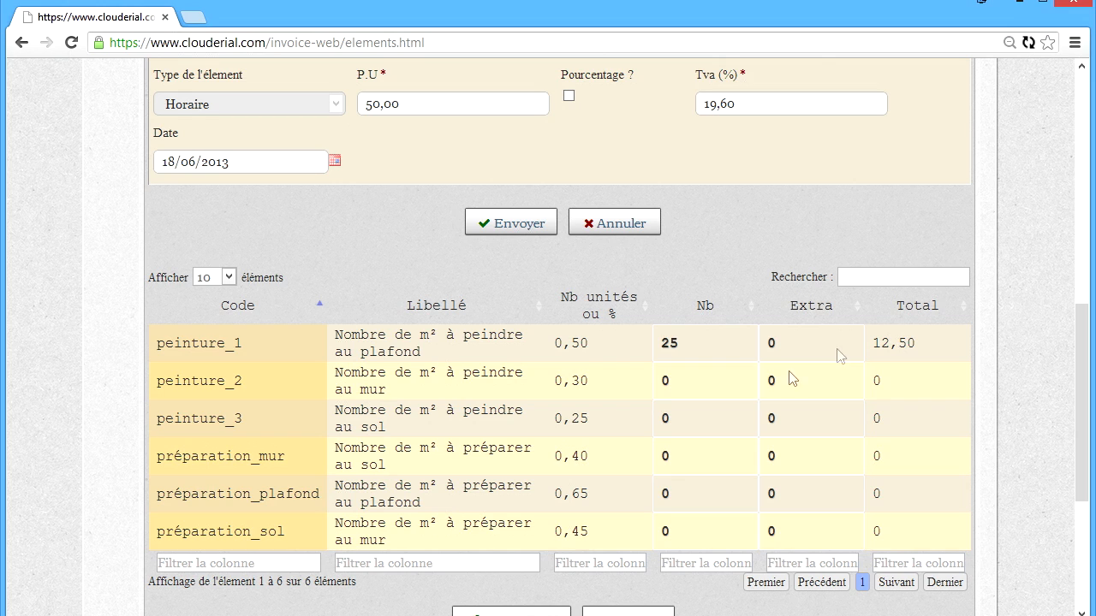
click(717, 384)
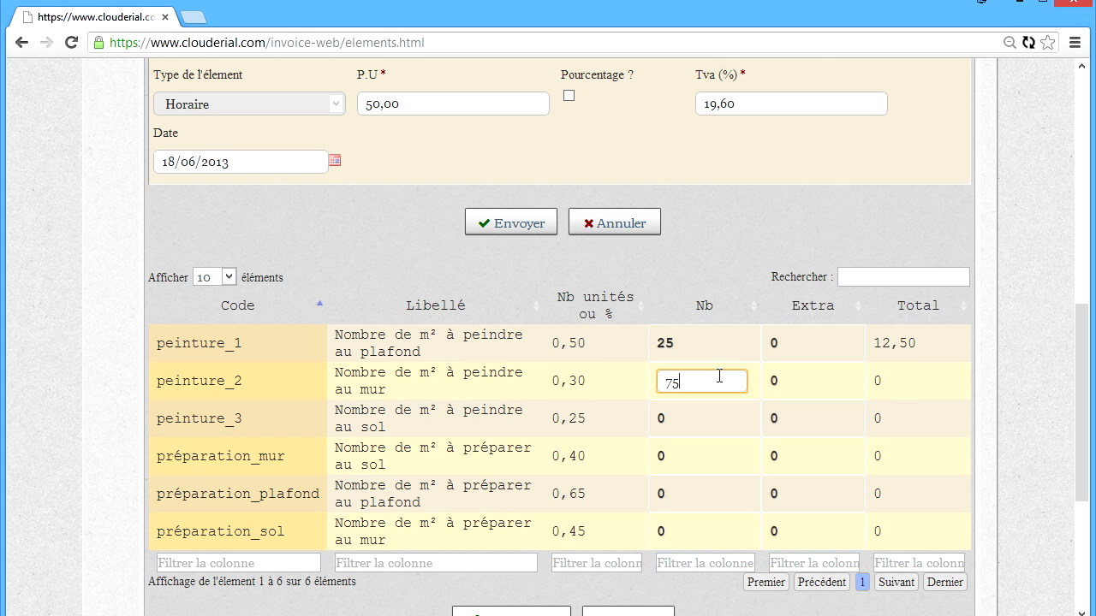
text(75)
key(Return)
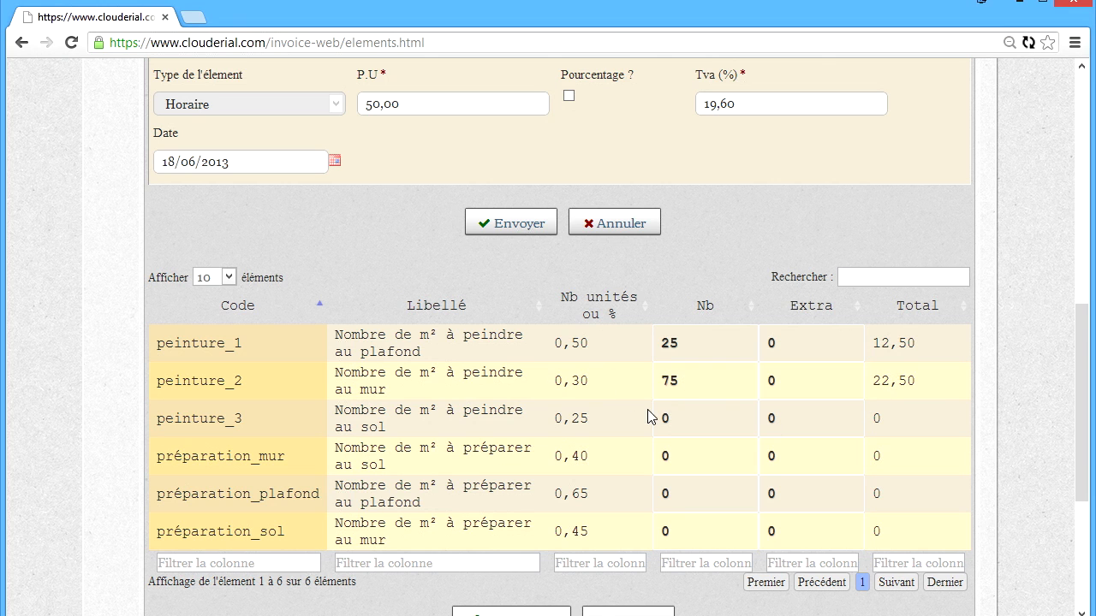
Set the Nb quantity to 15 for ceiling preparation (préparation_plafond) and 75 for the line coded préparation_sol
scroll(1079, 350, down, 3)
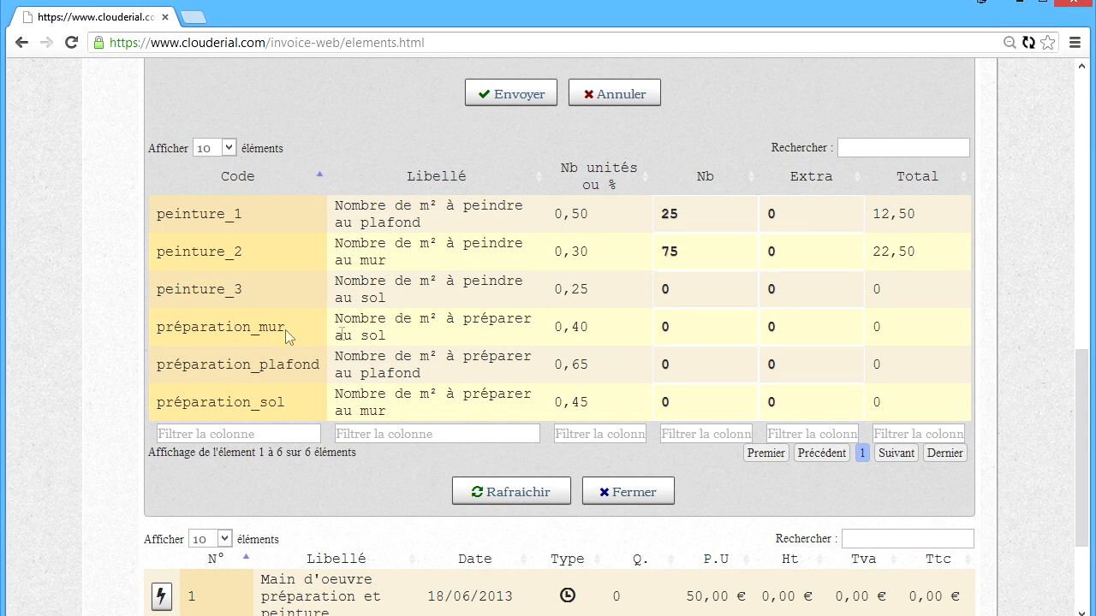
click(697, 369)
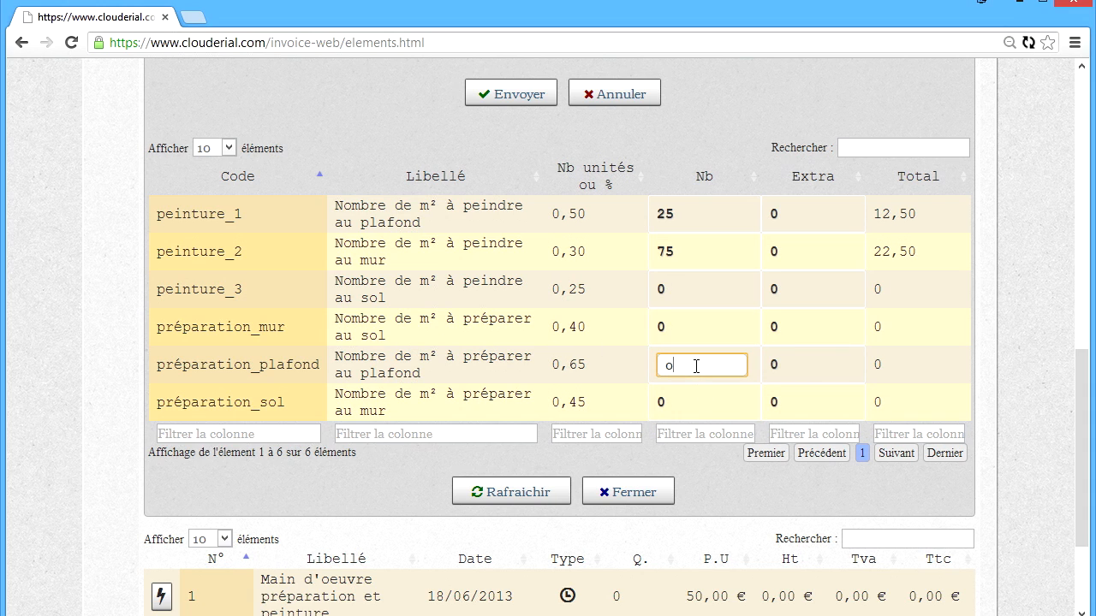
key(BackSpace)
text(15)
key(Return)
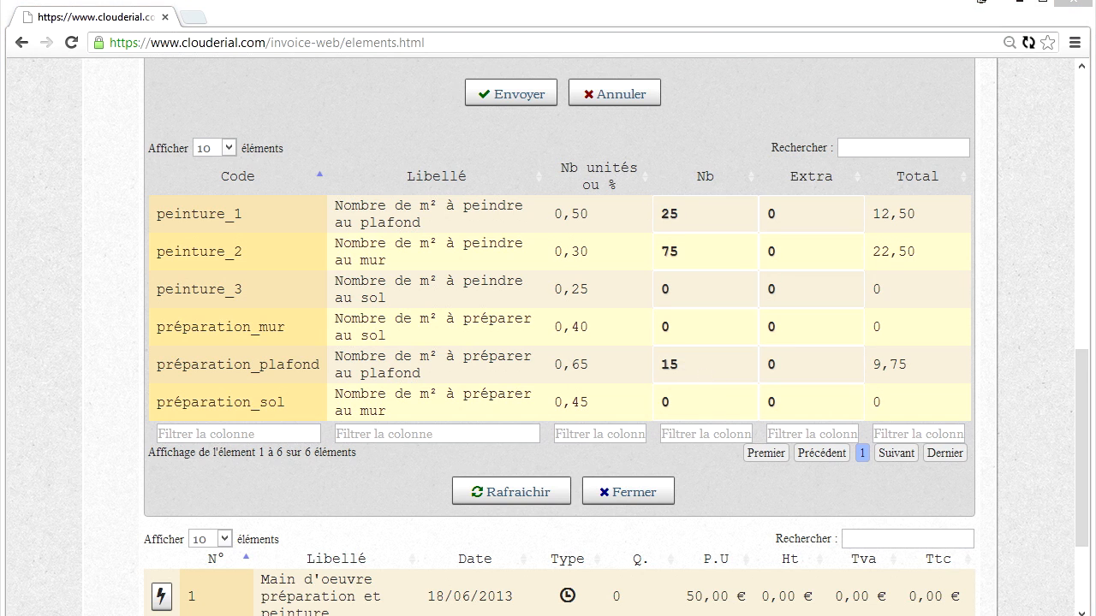
click(704, 401)
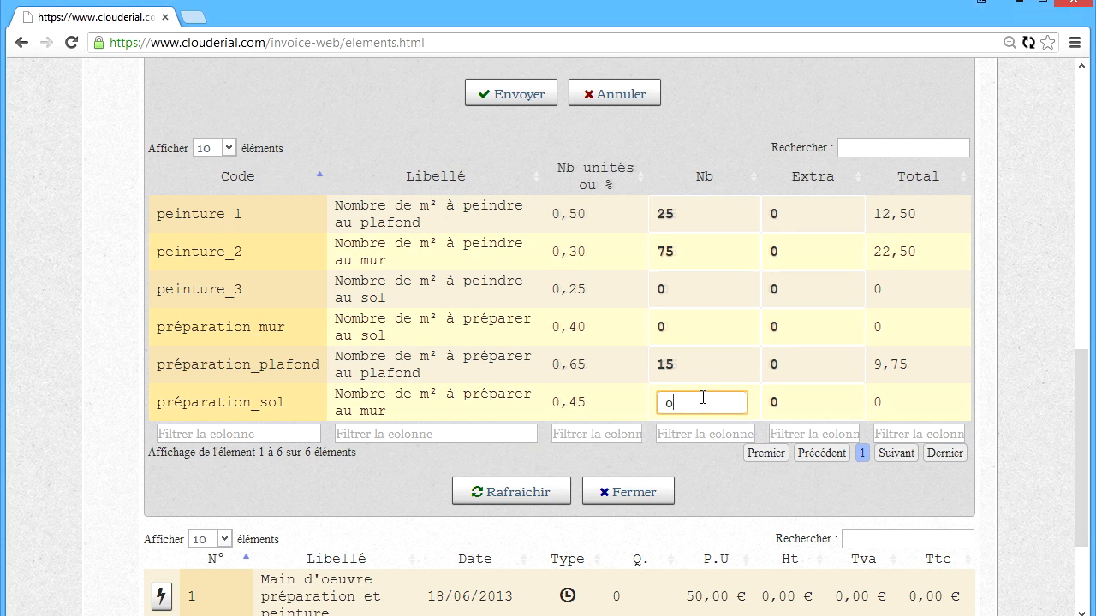
key(BackSpace)
text(75)
key(Return)
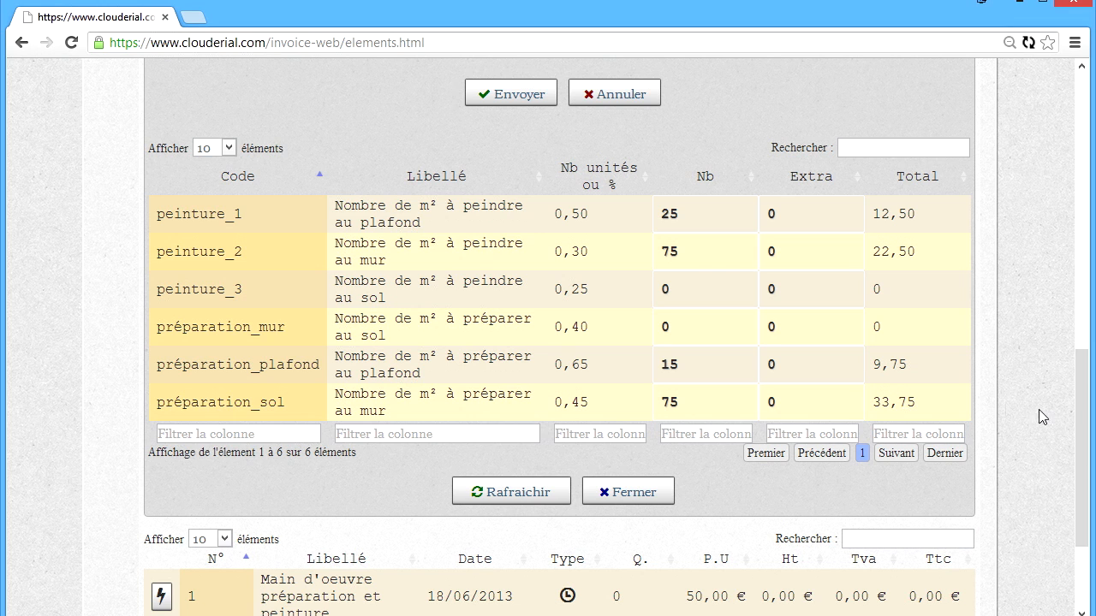
Close the labour element's editing form and return to the quote's element list
mouse_move(1082, 411)
mouse_down()
mouse_move(1076, 377)
mouse_move(1075, 409)
mouse_up()
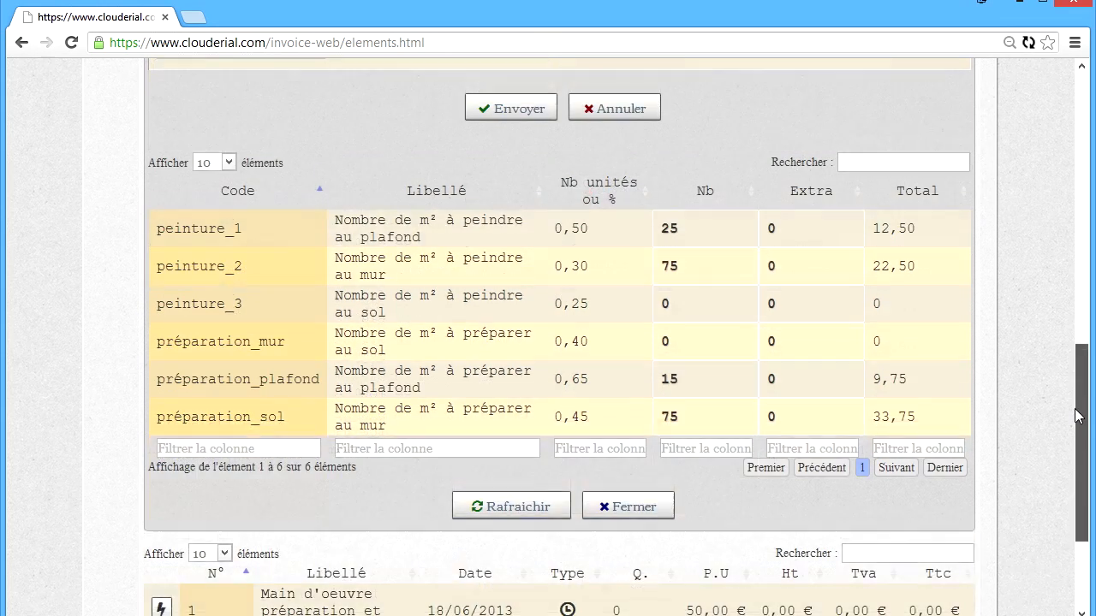
click(637, 490)
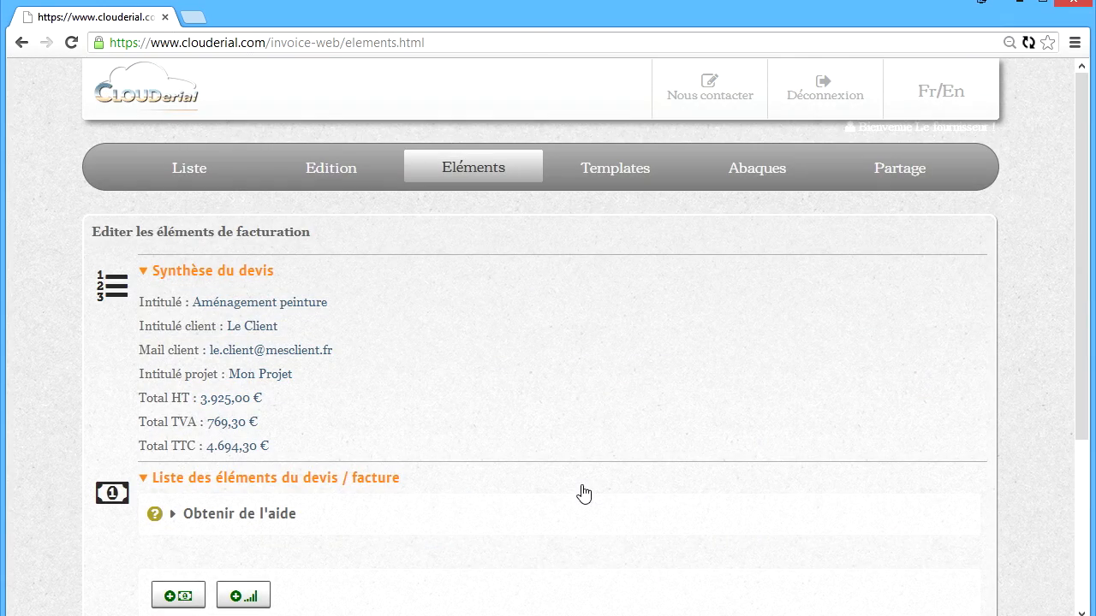
scroll(583, 494, down, 3)
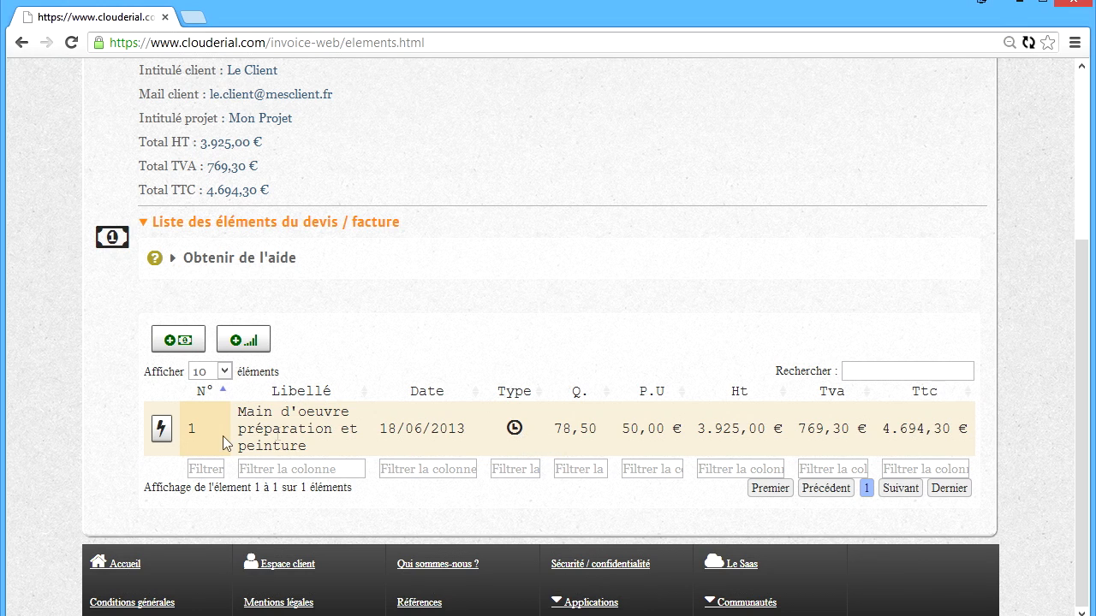
Reopen the labour element for editing, set the préparation_plafond Nb quantity to 13, and close the form
click(162, 432)
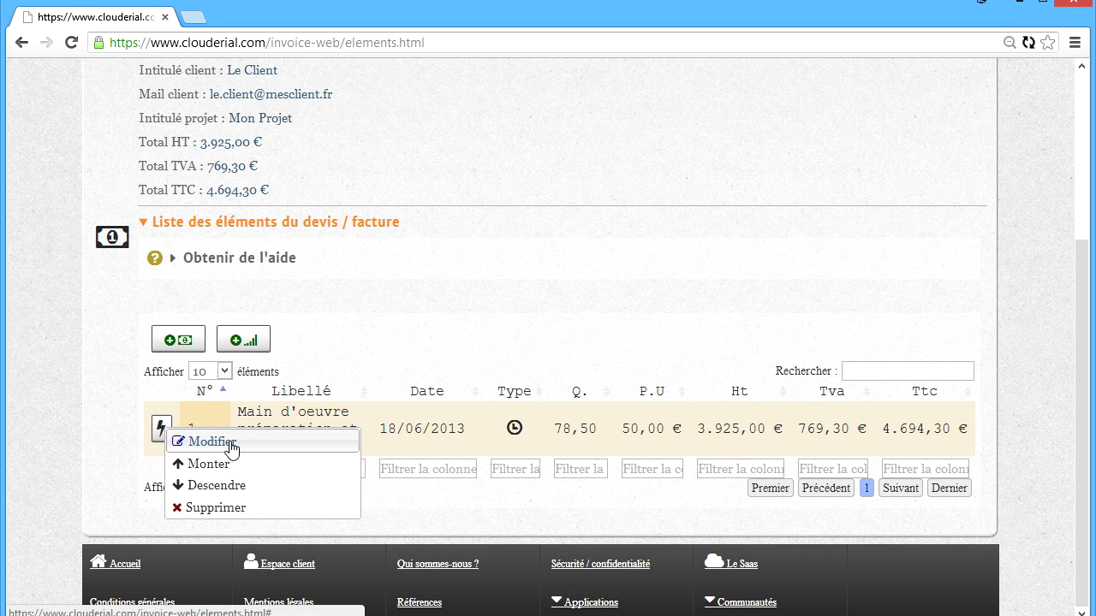
click(215, 440)
scroll(452, 446, down, 3)
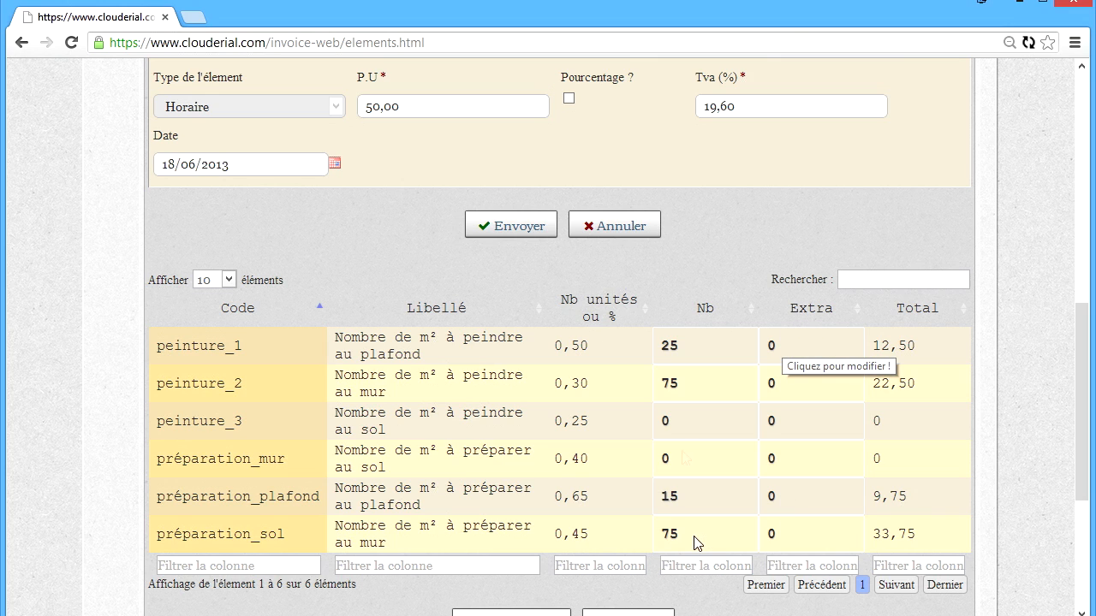
click(695, 497)
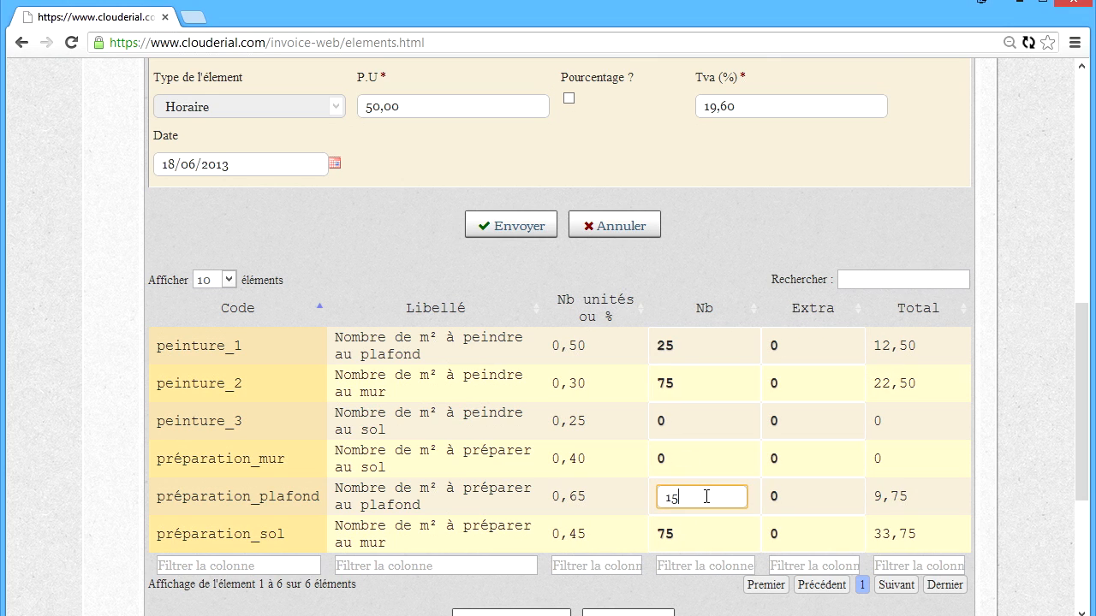
key(BackSpace)
text(3)
key(Return)
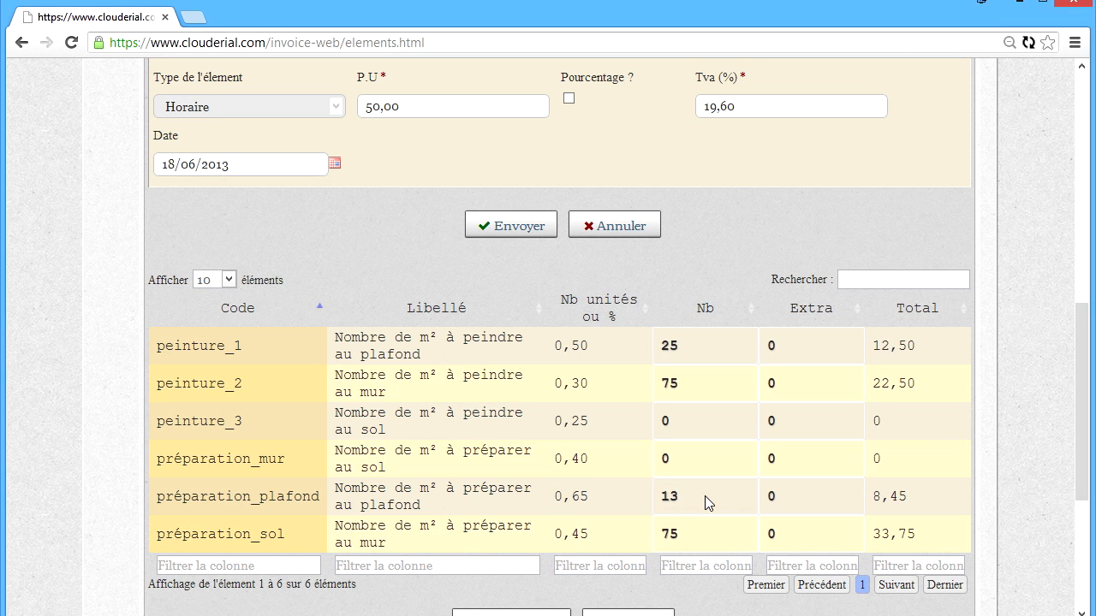
scroll(716, 474, down, 1)
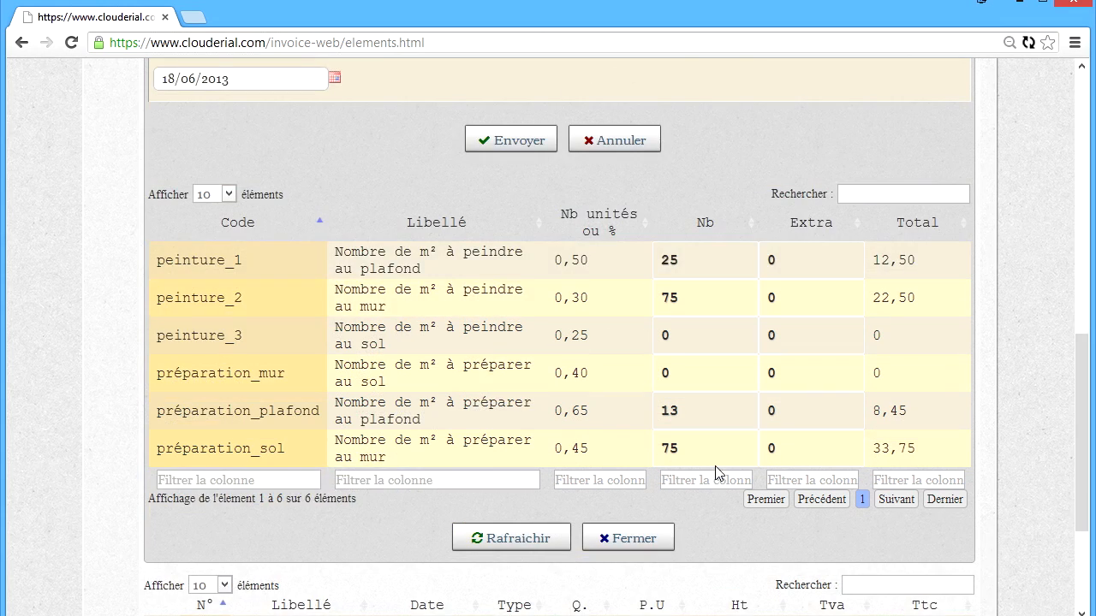
scroll(715, 474, down, 2)
click(623, 360)
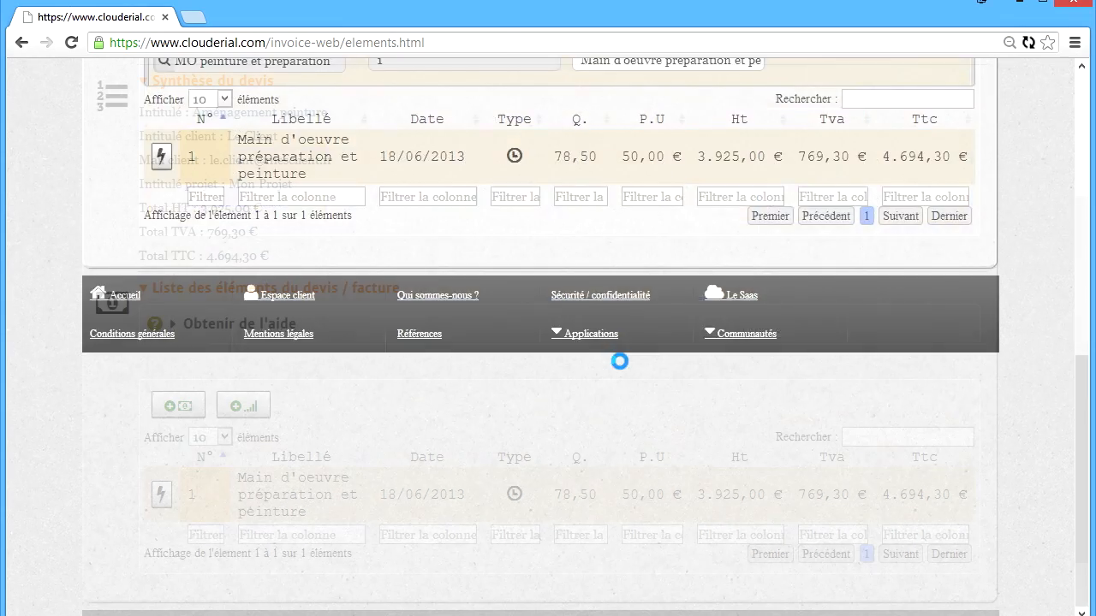
scroll(561, 426, down, 4)
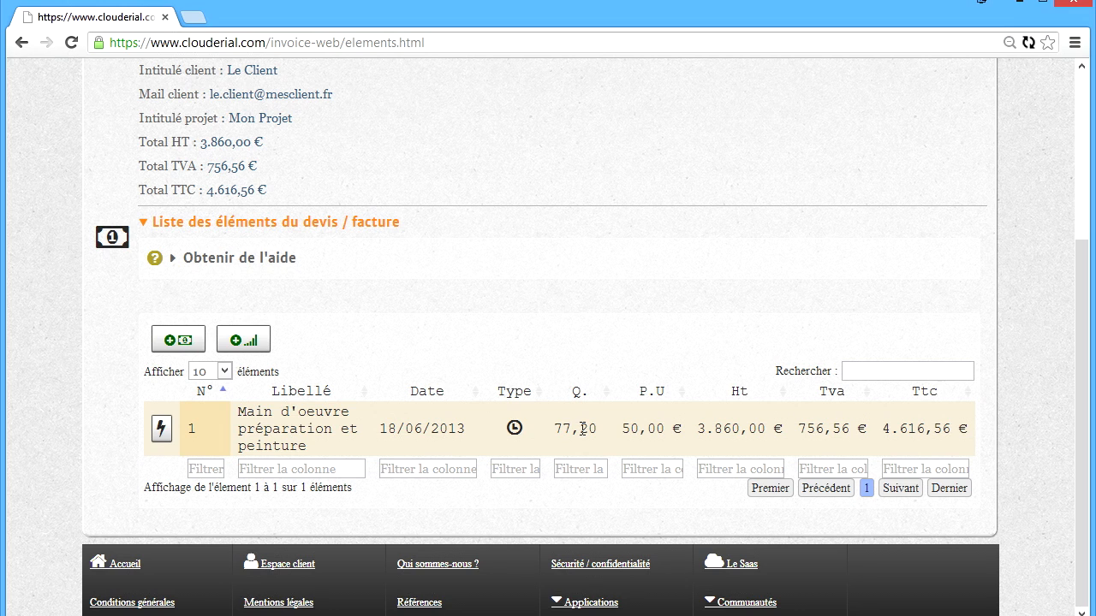
Edit the labour element again to set the préparation_plafond Nb quantity to 15, and close the form
click(161, 428)
click(212, 442)
scroll(754, 464, down, 4)
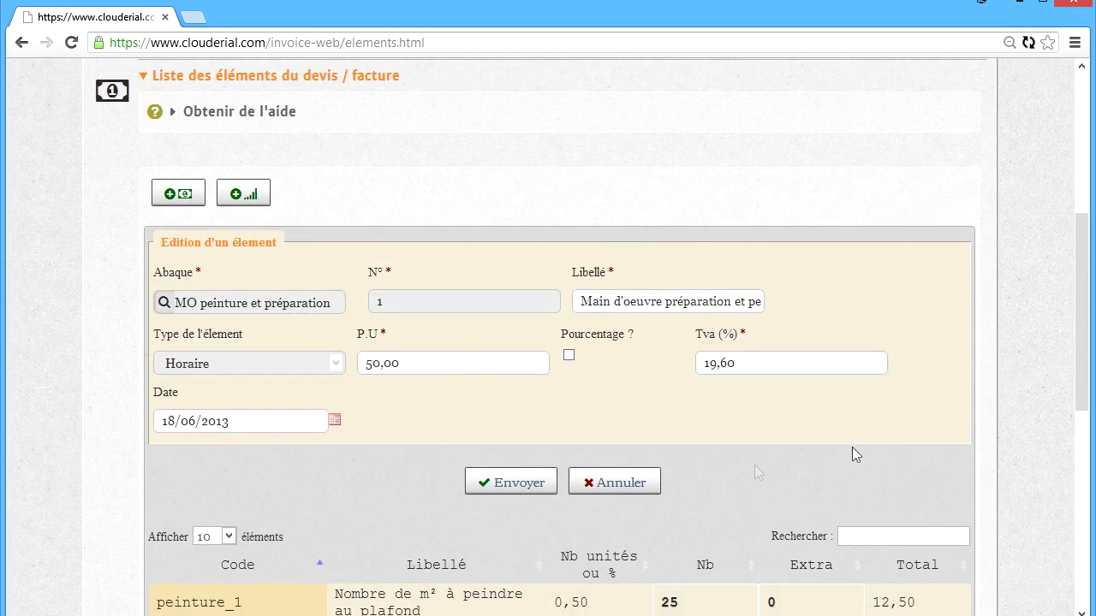
click(699, 494)
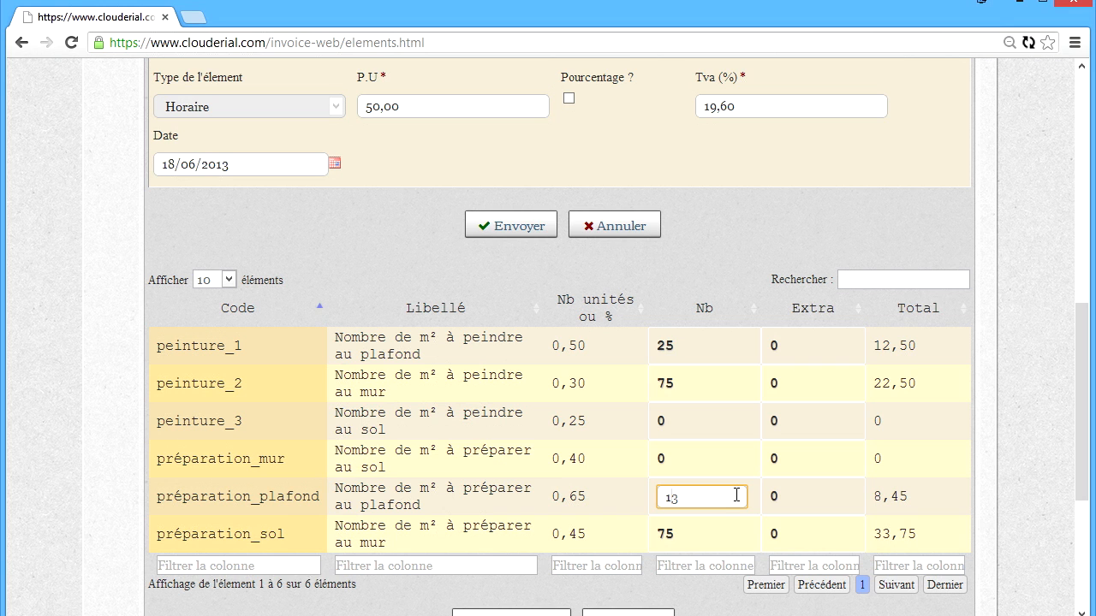
text(5)
key(Return)
scroll(684, 495, down, 1)
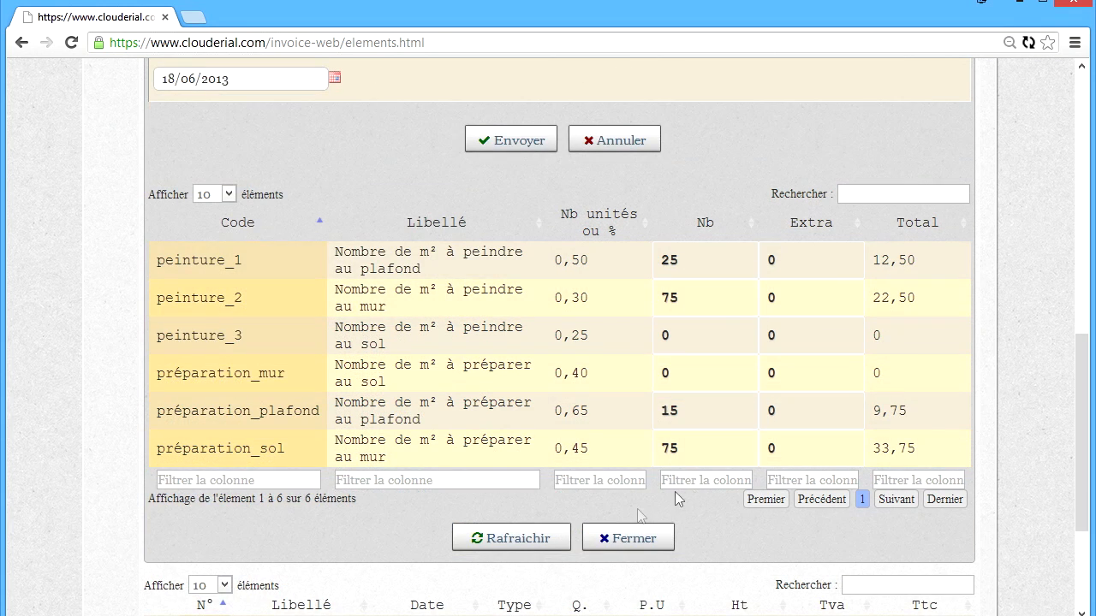
click(620, 537)
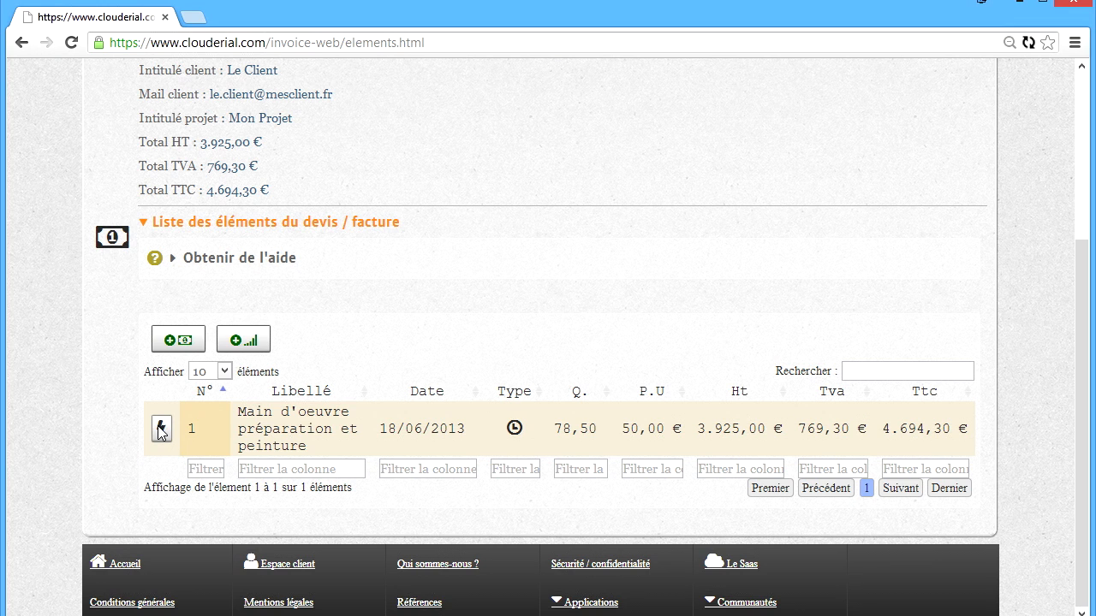
Start a second quote element based on an abaque and choose "Fourniture peinture" for it
click(247, 342)
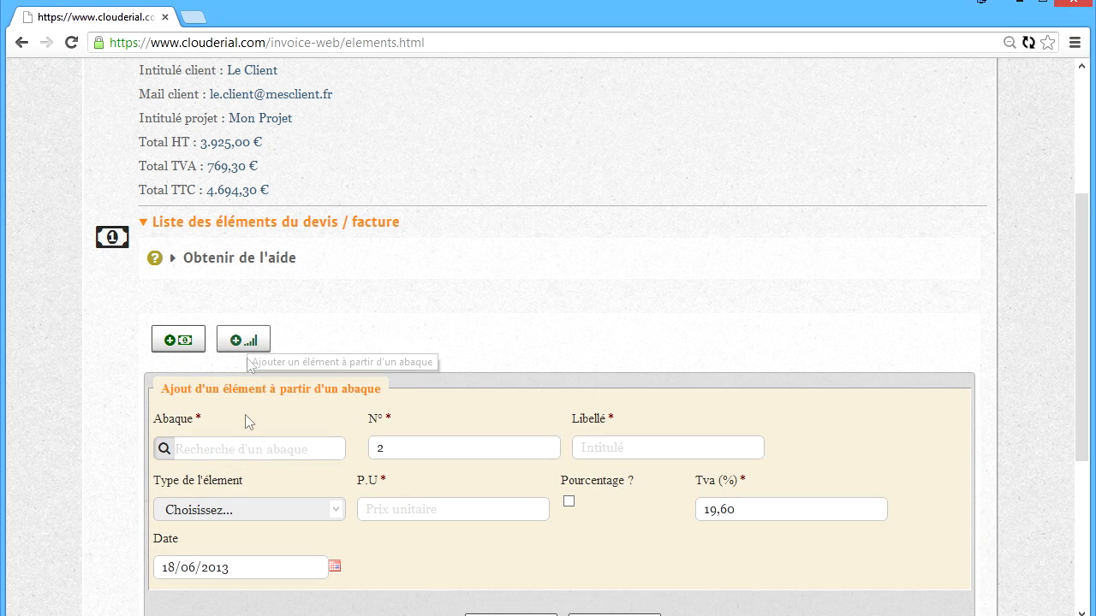
click(239, 444)
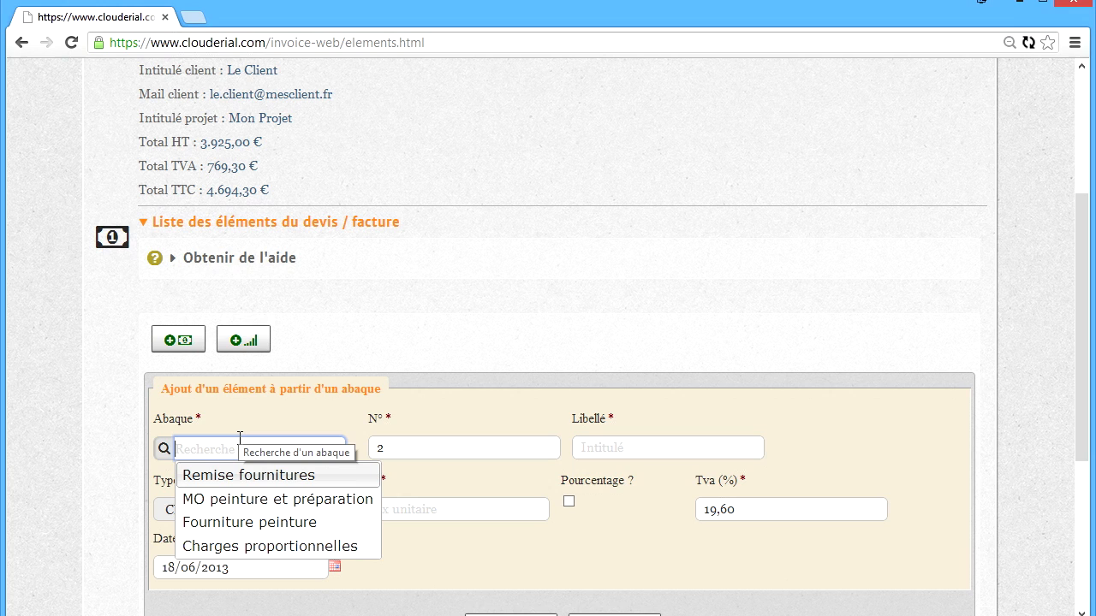
click(267, 524)
Label the new element "Fourniture pinceaux et peinture", set its unit price to 1, and submit it
click(652, 446)
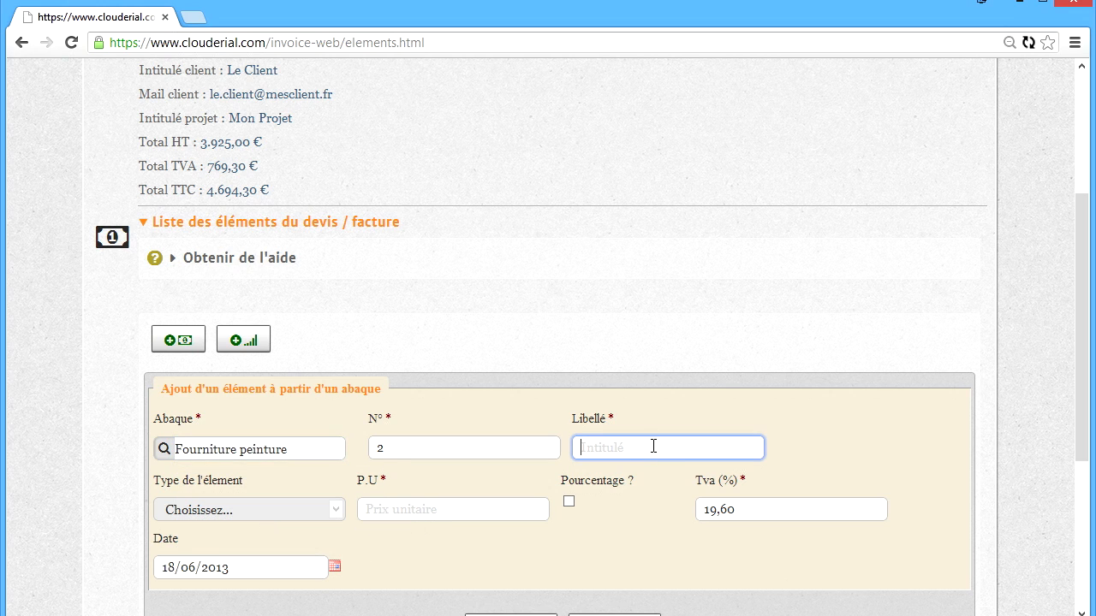
text(Fourniture pinceaux et peinture)
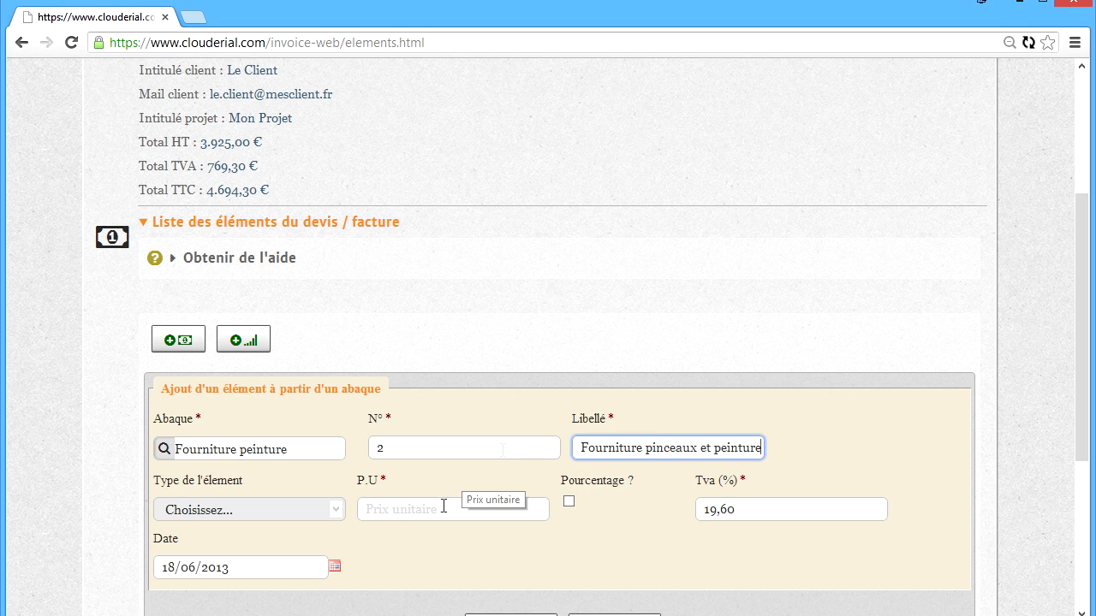
click(399, 512)
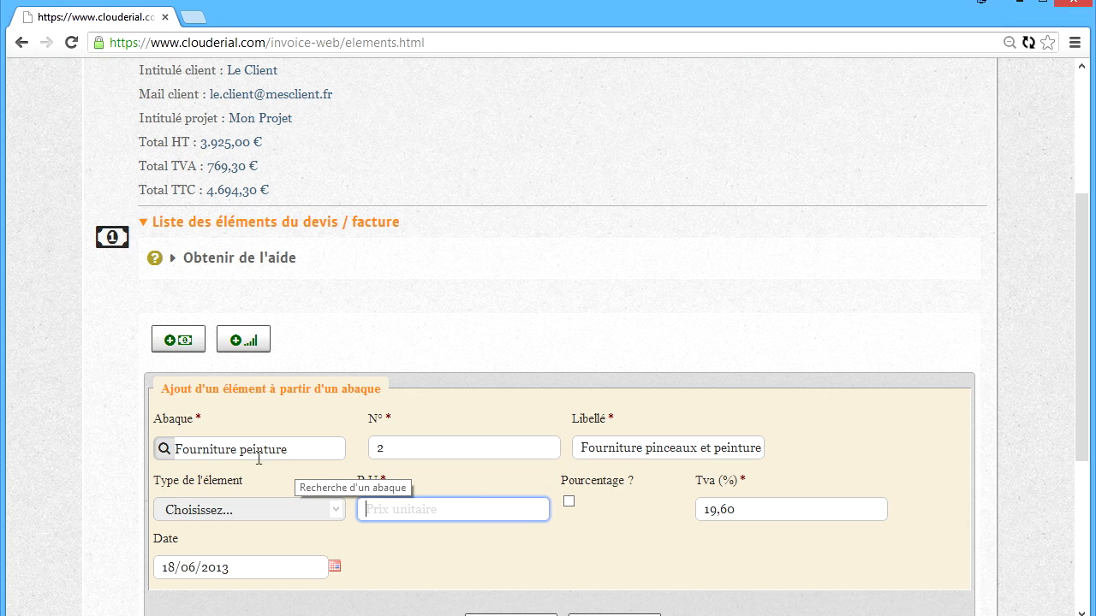
text(1)
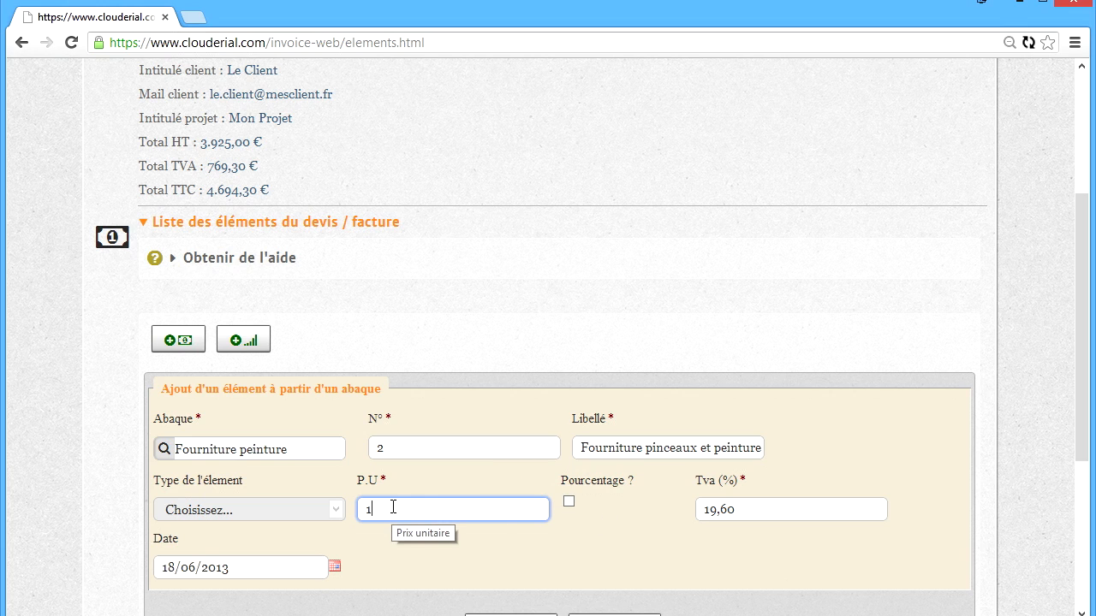
click(758, 510)
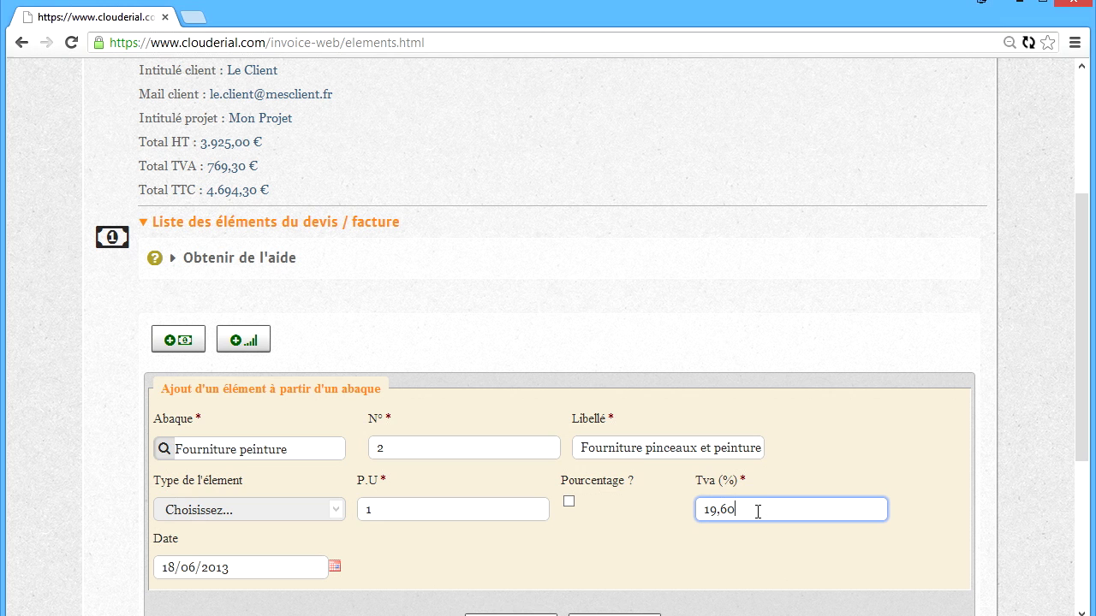
drag(1087, 401, 1087, 462)
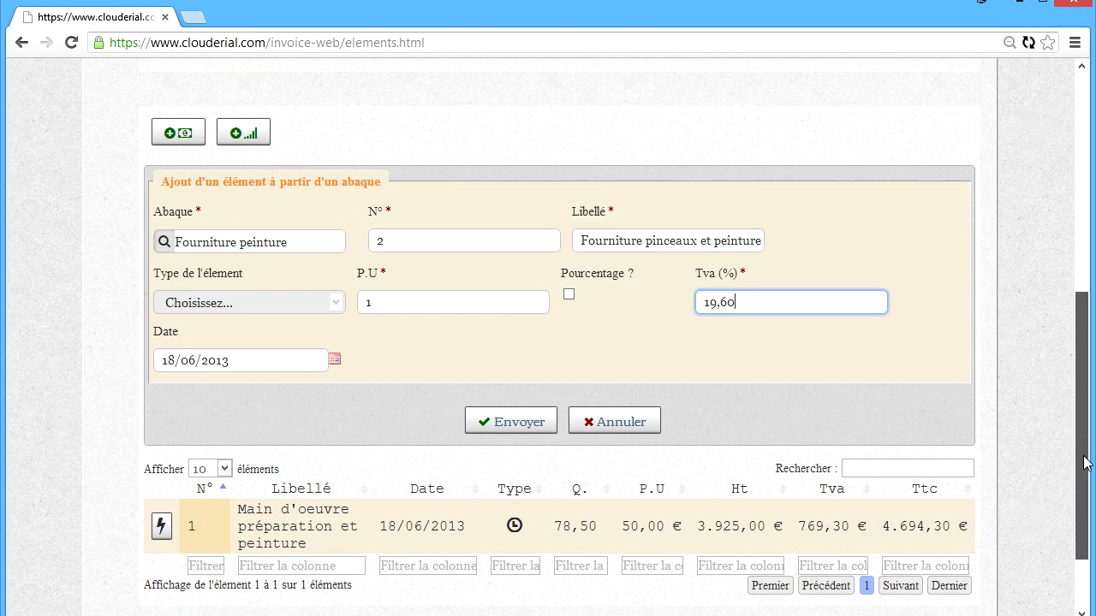
click(520, 424)
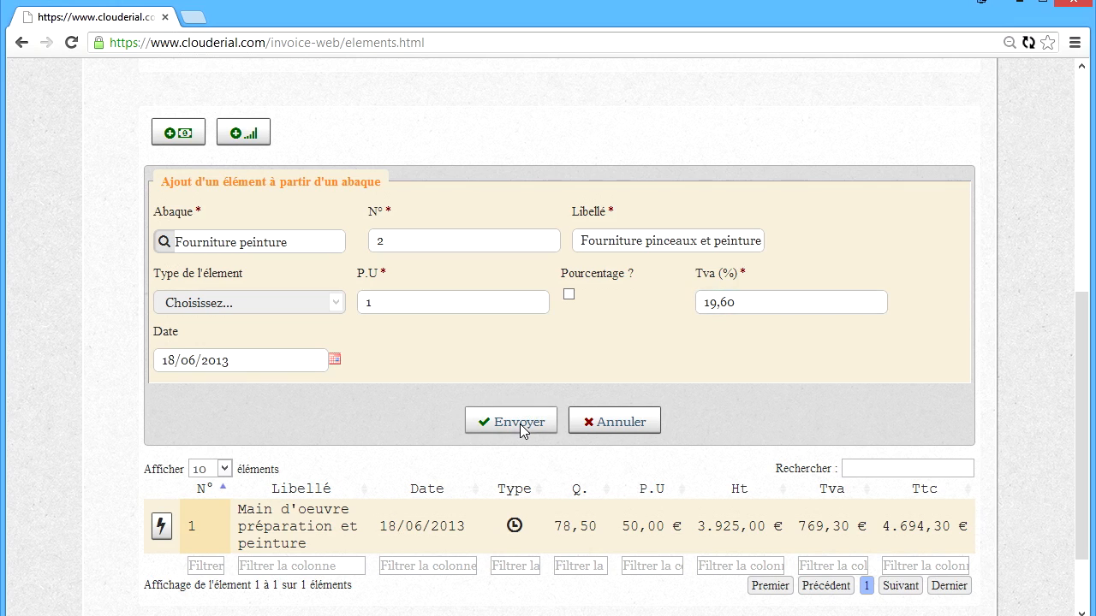
Set the Nb quantity to 75 for Peinture glycéro and 25 for Peinture mat in the supply element's abaque lines
scroll(521, 427, down, 3)
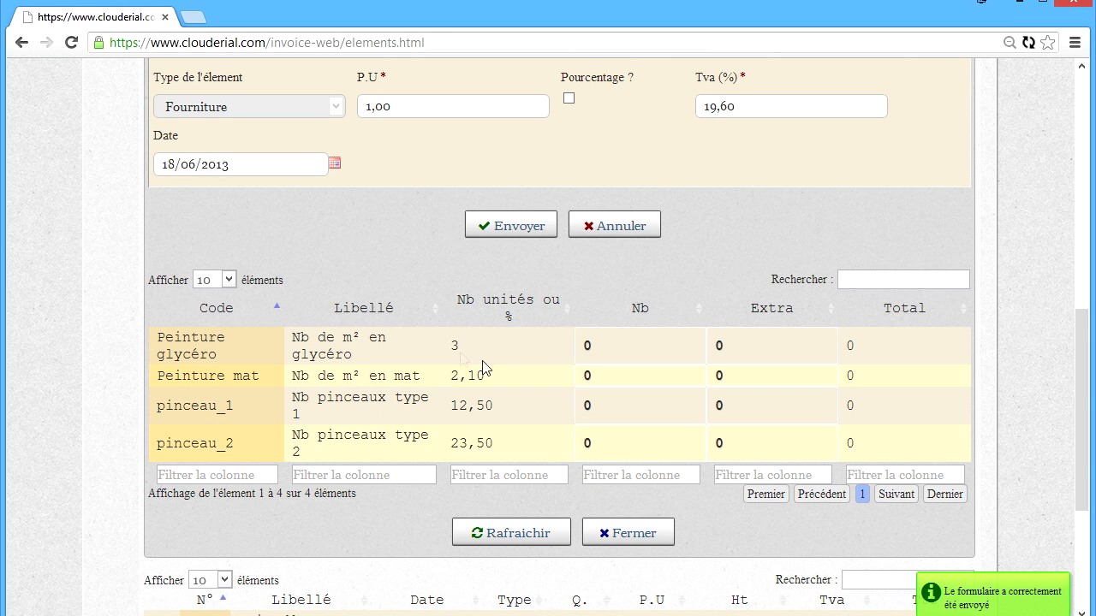
scroll(599, 411, up, 1)
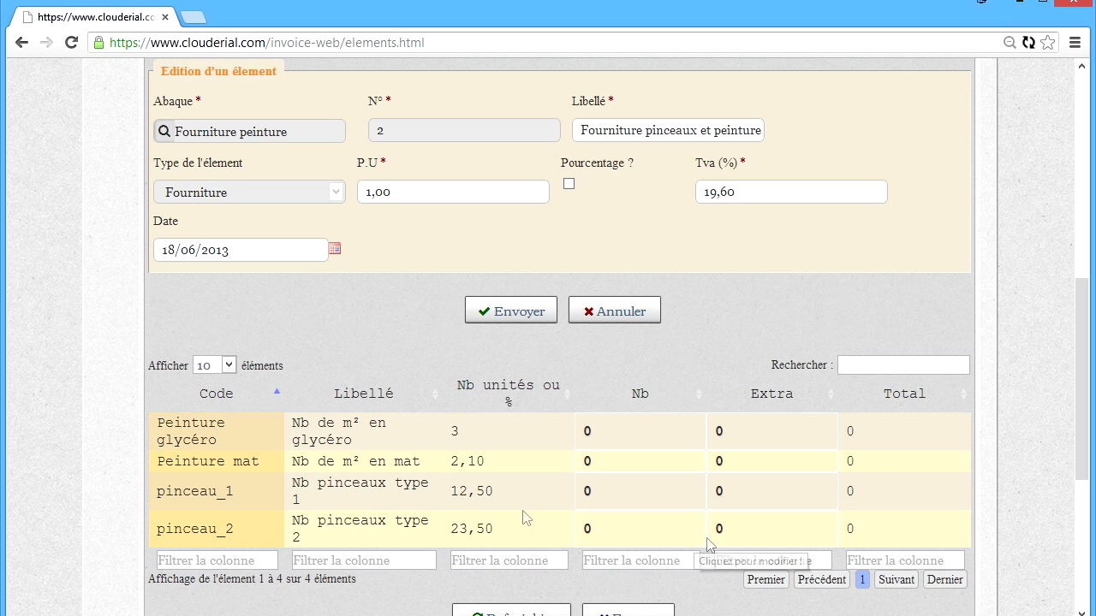
click(631, 428)
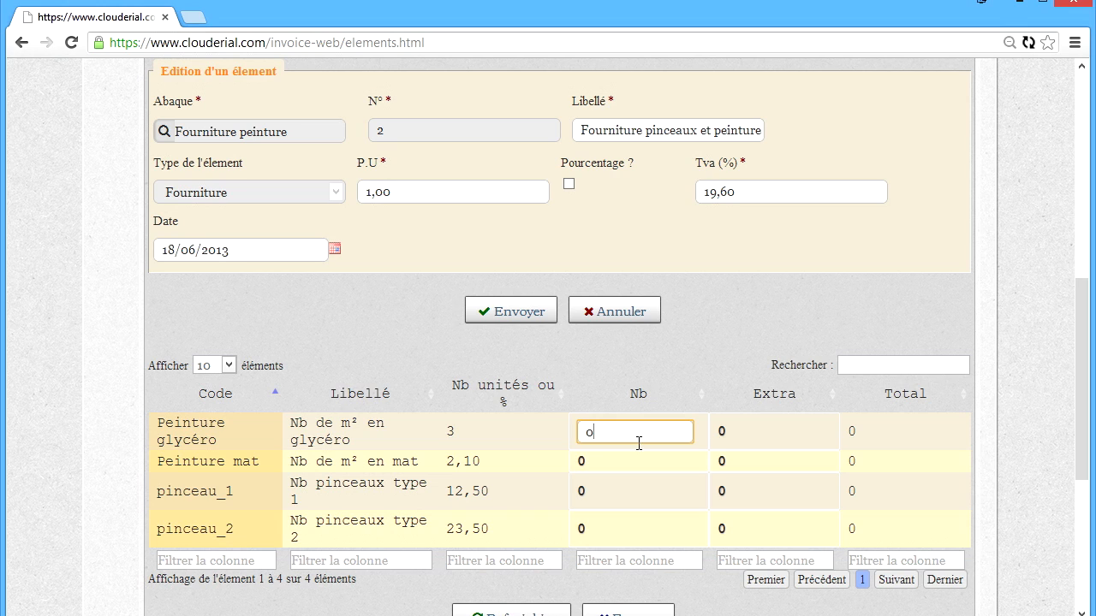
key(BackSpace)
text(75)
key(Return)
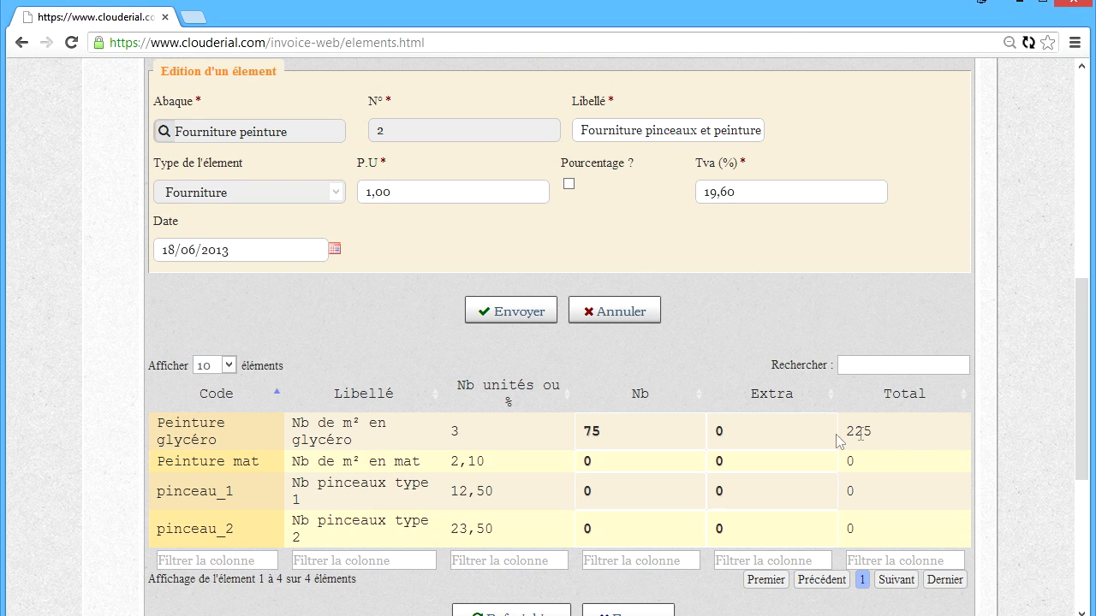
click(608, 460)
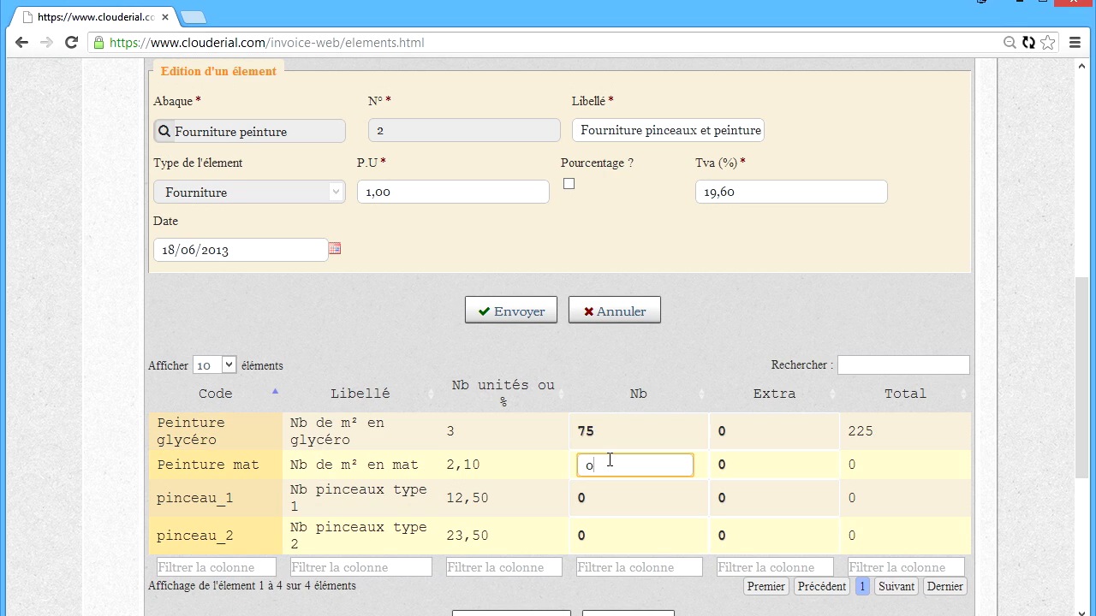
key(BackSpace)
text(25)
key(Return)
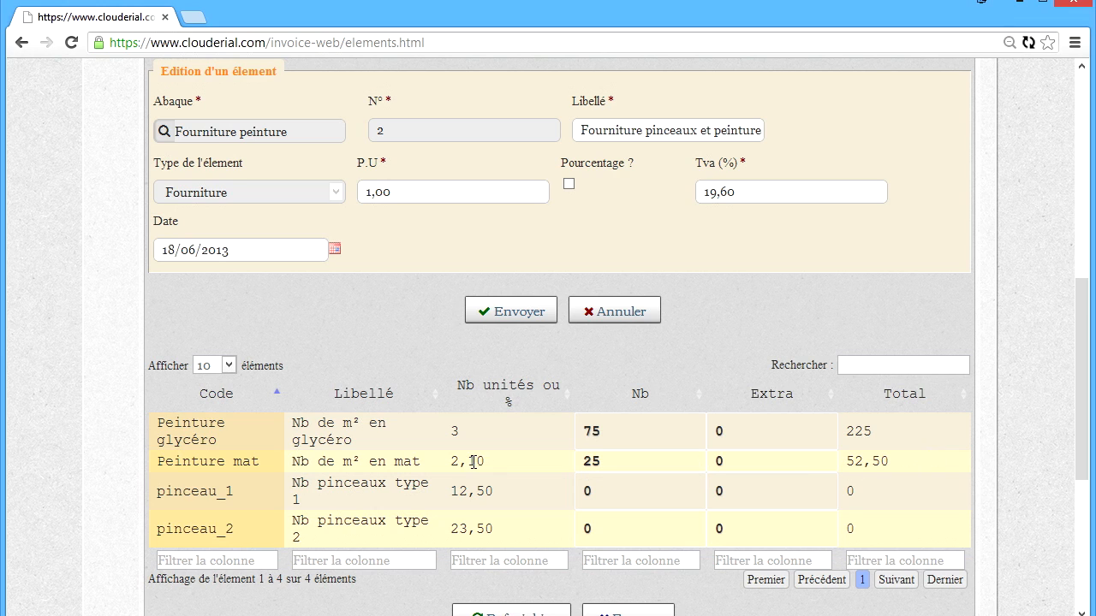
Set the Nb quantity to 3 for pinceau_1 and 2 for pinceau_2, and close the supply element's form
click(629, 492)
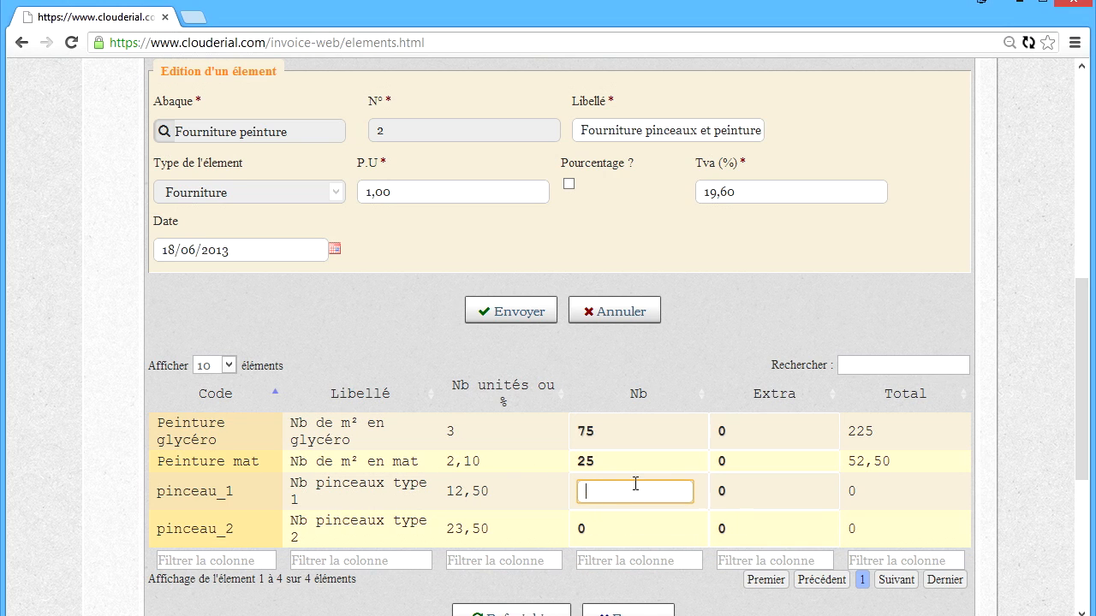
text(3)
key(Return)
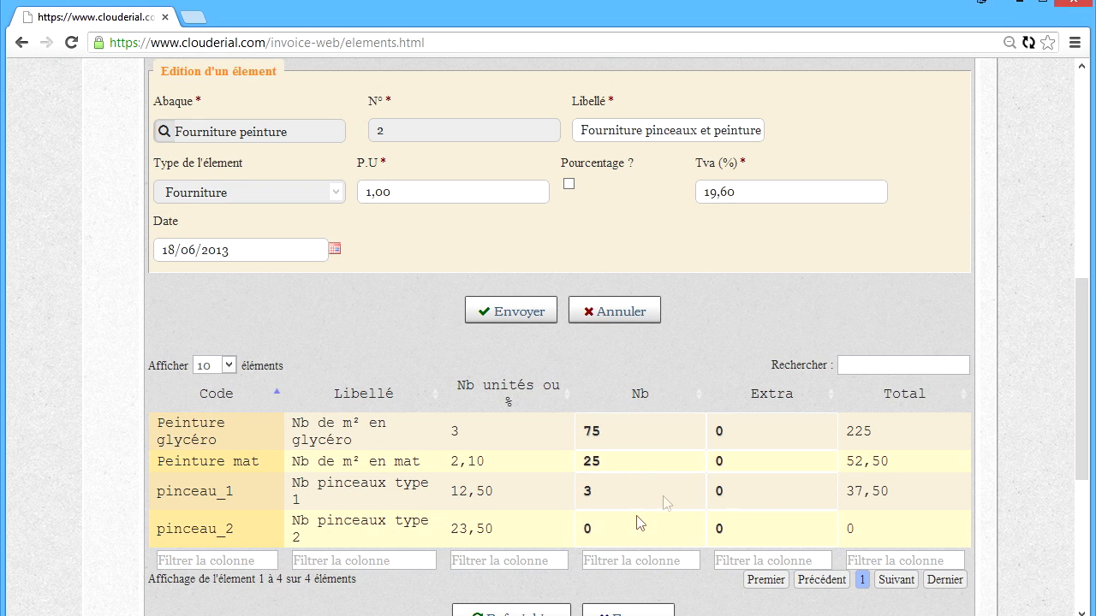
click(617, 533)
text(2)
key(Return)
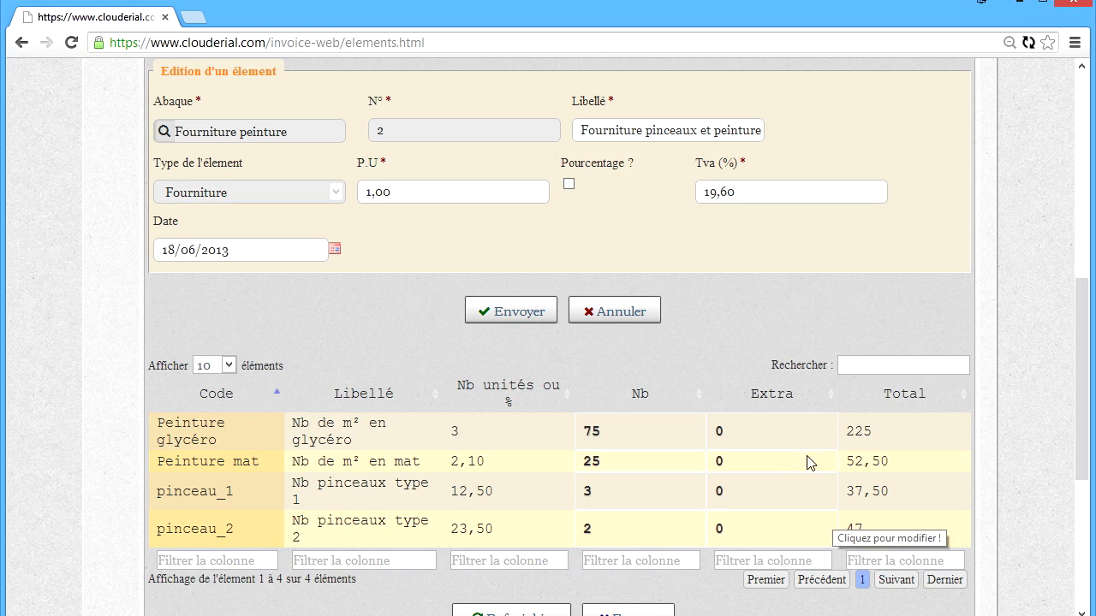
scroll(685, 353, down, 4)
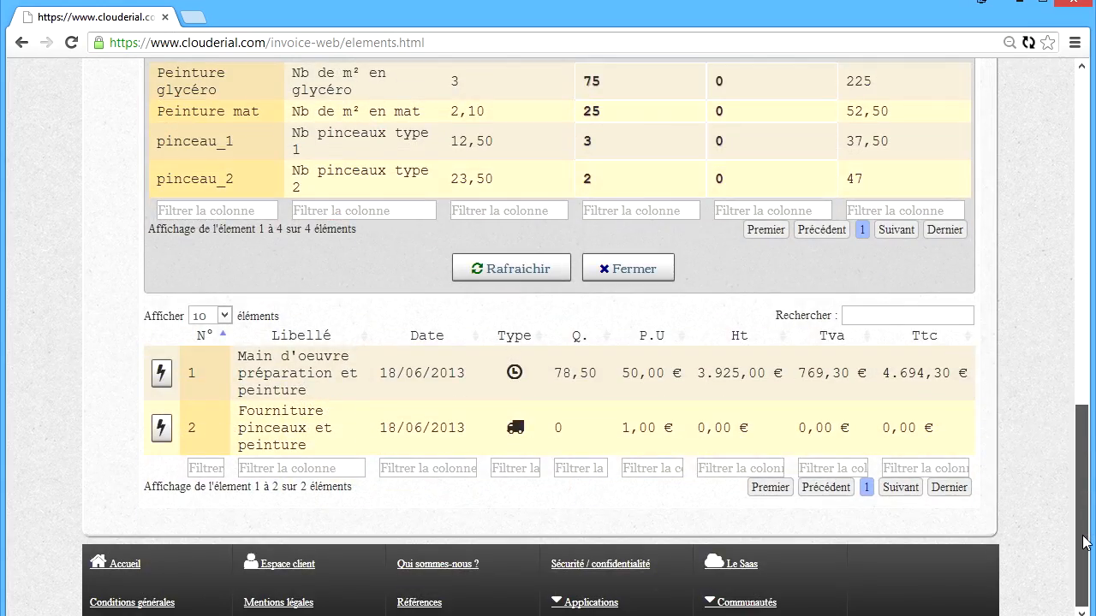
click(636, 297)
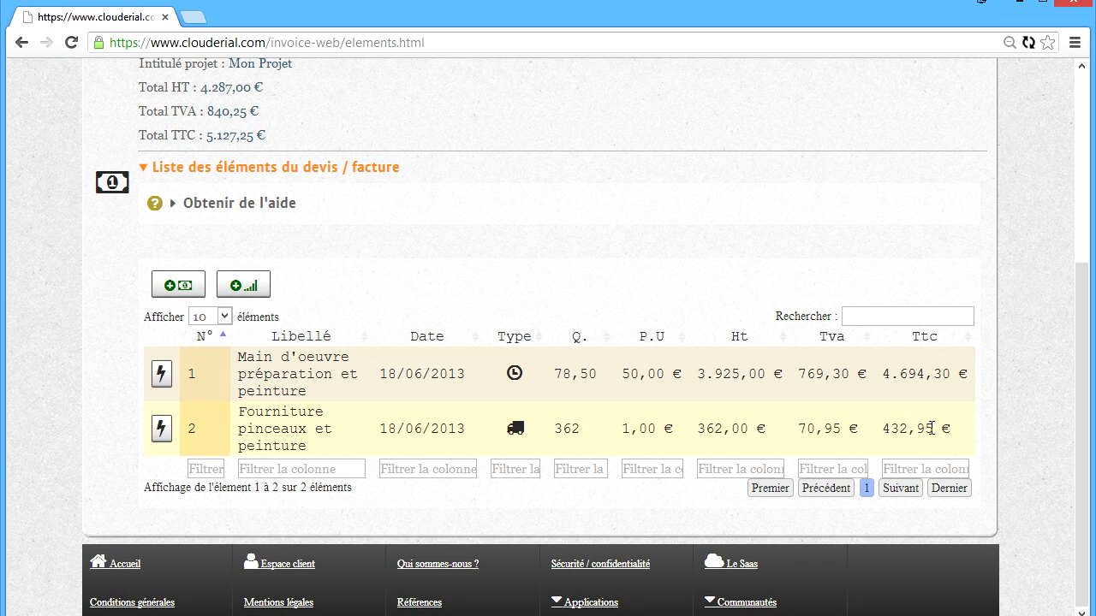
scroll(800, 375, up, 2)
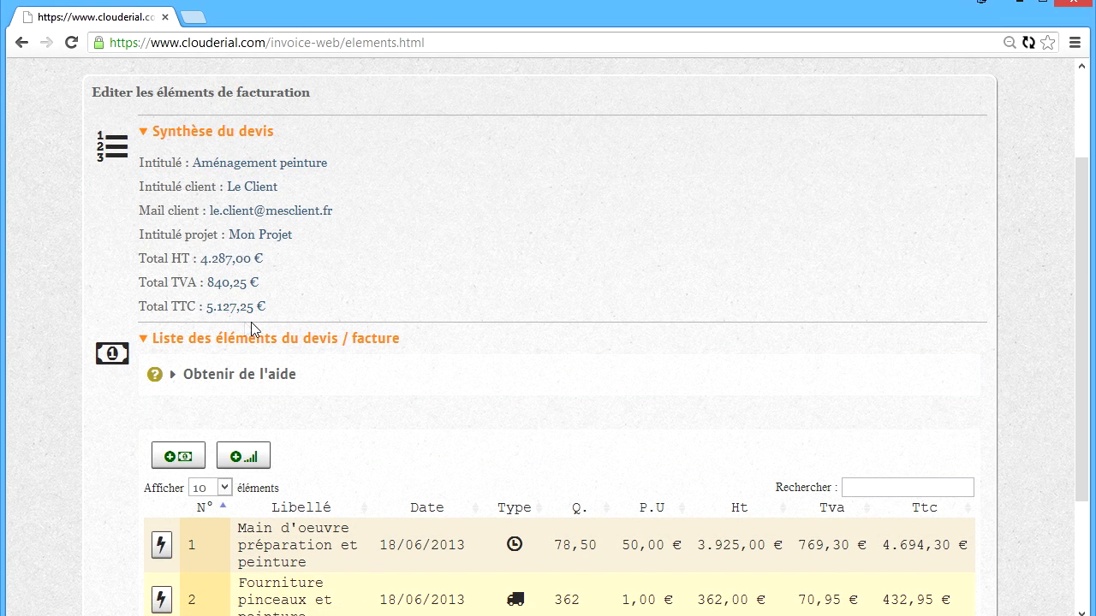
scroll(778, 441, down, 2)
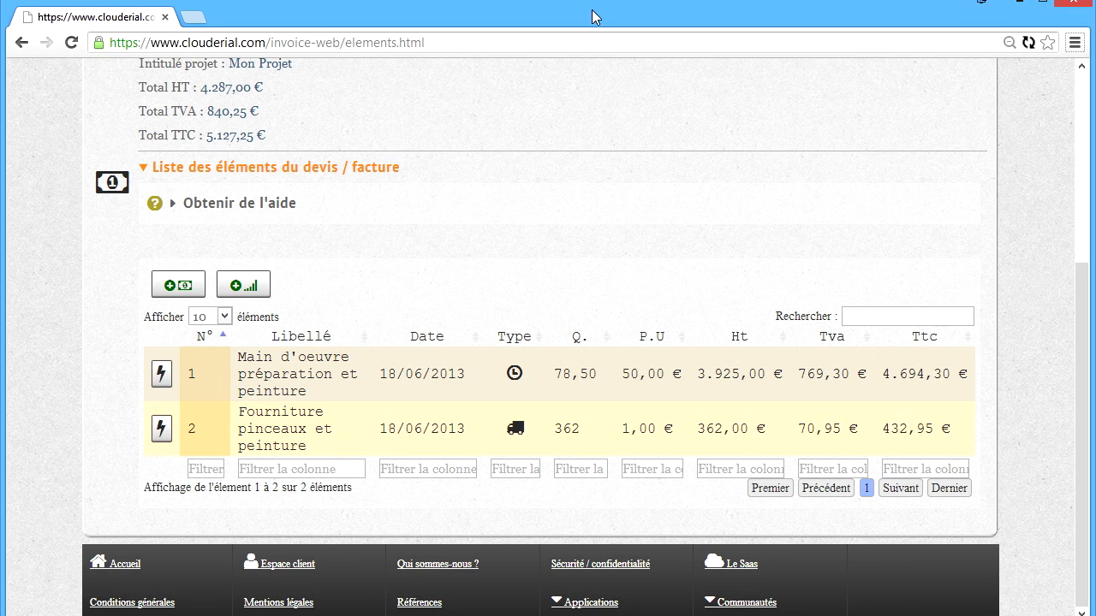
Start a third quote element based on an abaque and choose "Charges proportionnelles" for it
click(252, 291)
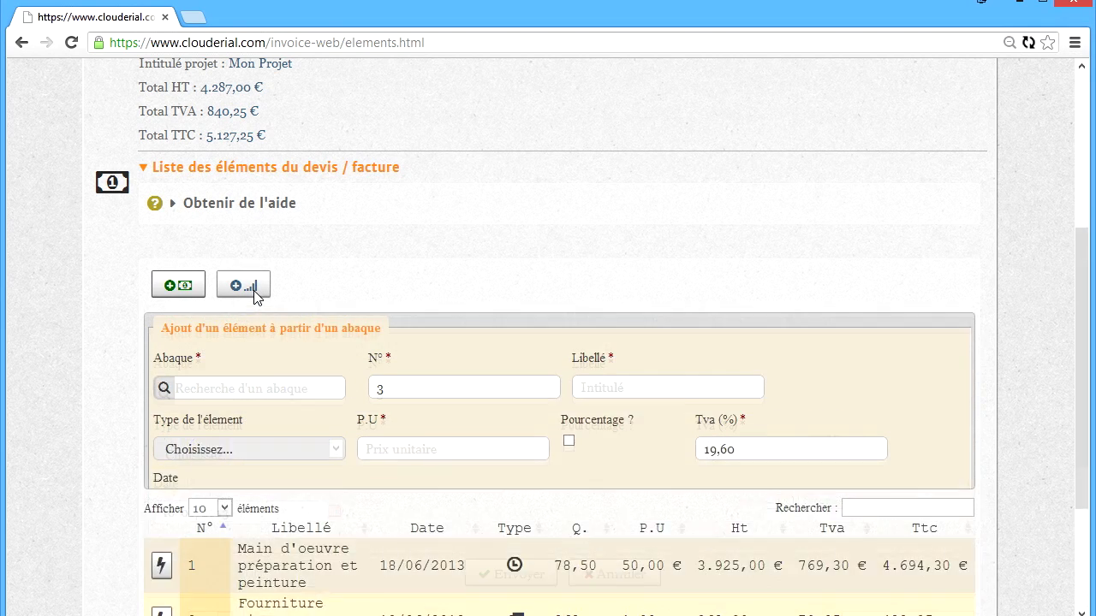
click(236, 392)
text(remise)
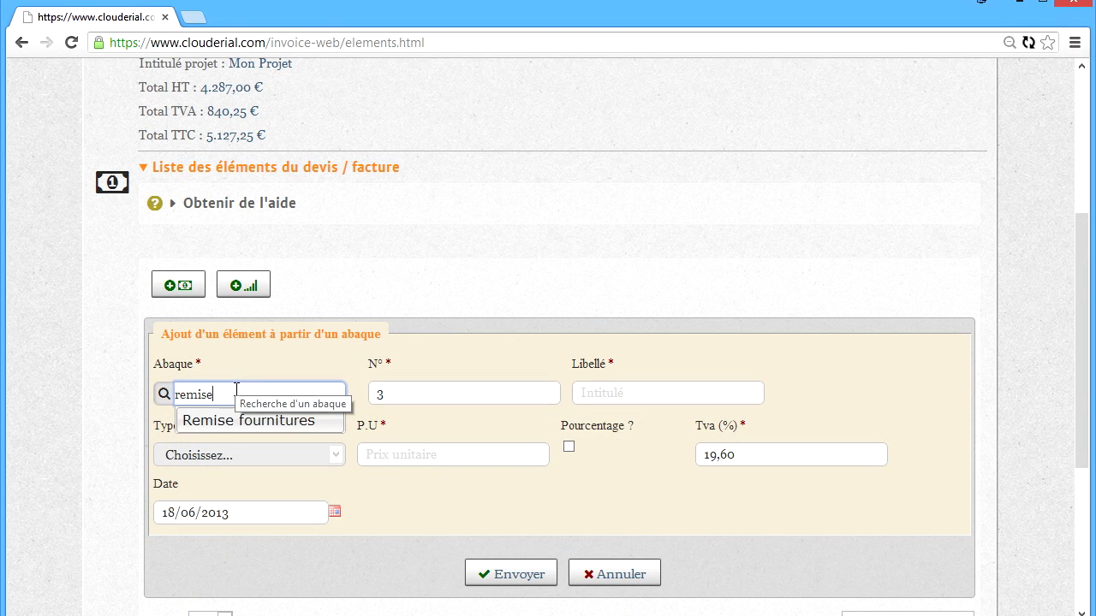
key(BackSpace)
key(BackSpace)
key(BackSpace)
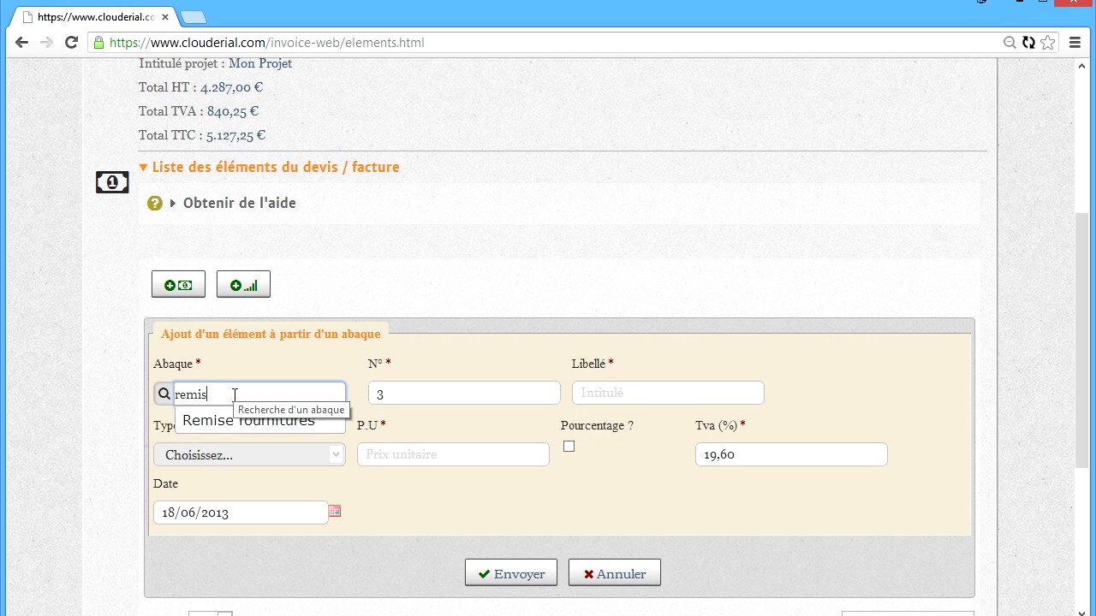
key(BackSpace)
key(BackSpace)
key(BackSpace)
text(main)
key(BackSpace)
key(BackSpace)
key(BackSpace)
key(BackSpace)
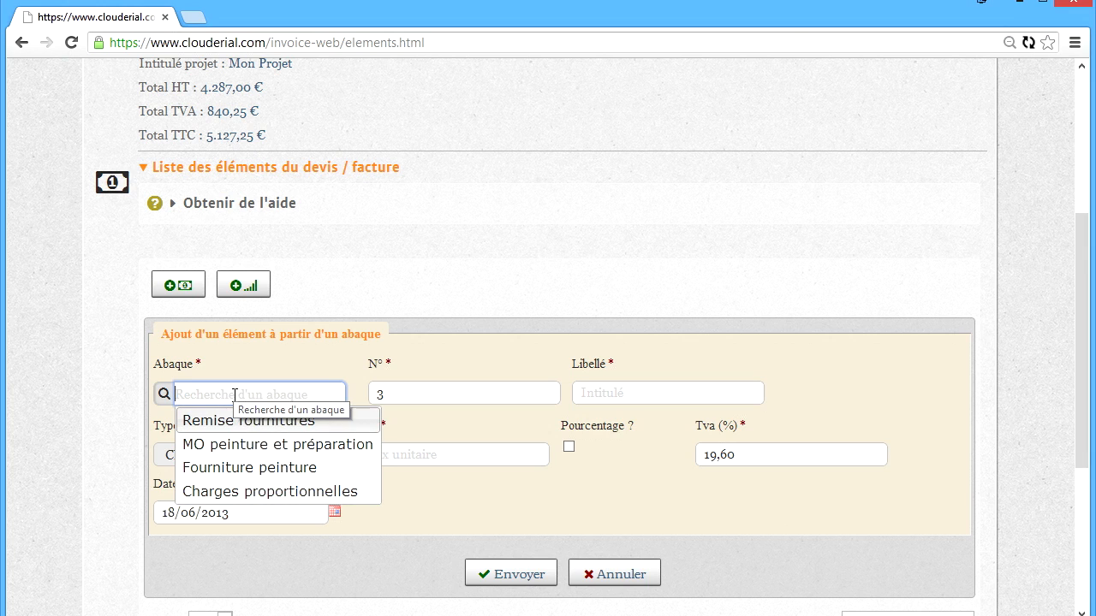
click(261, 493)
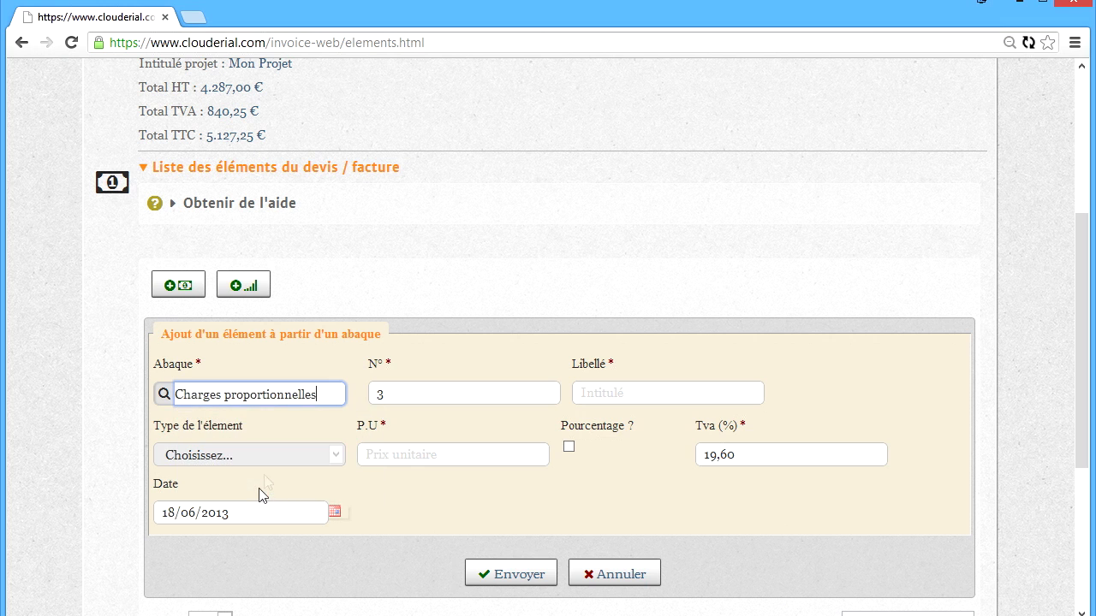
Label the third element "Remise commerciale sur la MO"
click(656, 392)
scroll(1083, 366, down, 2)
text(Rem)
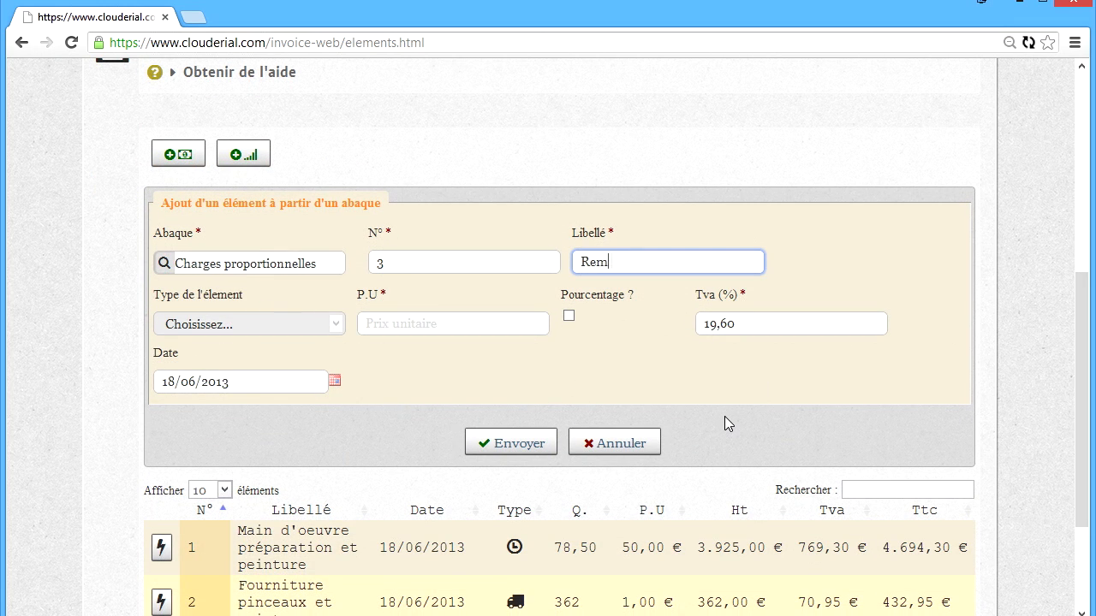
text(ise commerc)
text(iale sur la mai)
key(BackSpace)
key(BackSpace)
key(BackSpace)
text(MO)
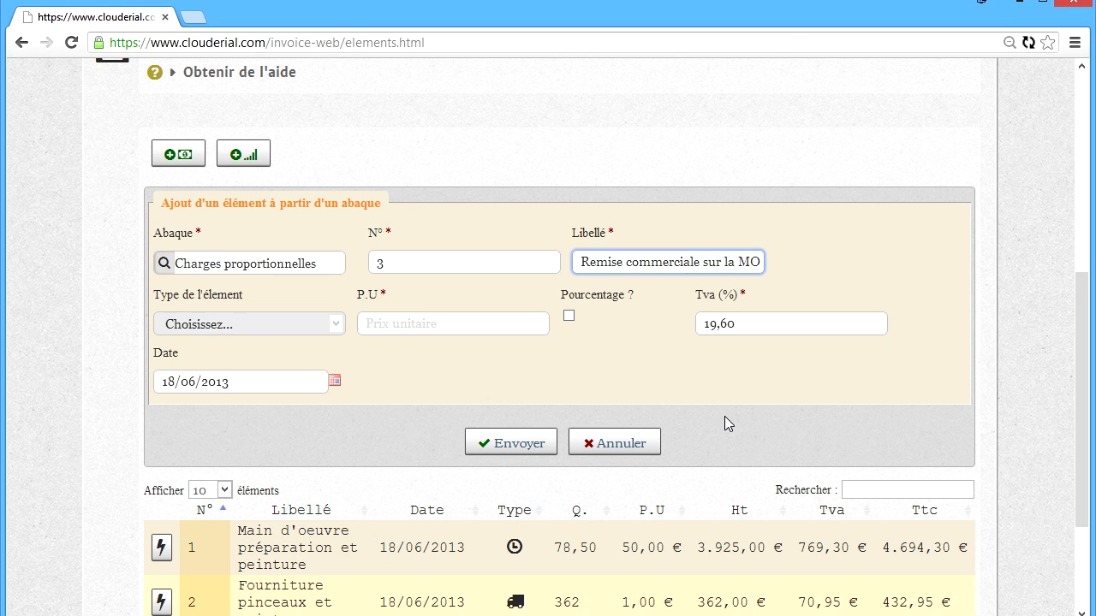
Set the discount element's unit price to 50, mark it as a percentage, set its VAT to 0, and submit it
click(432, 322)
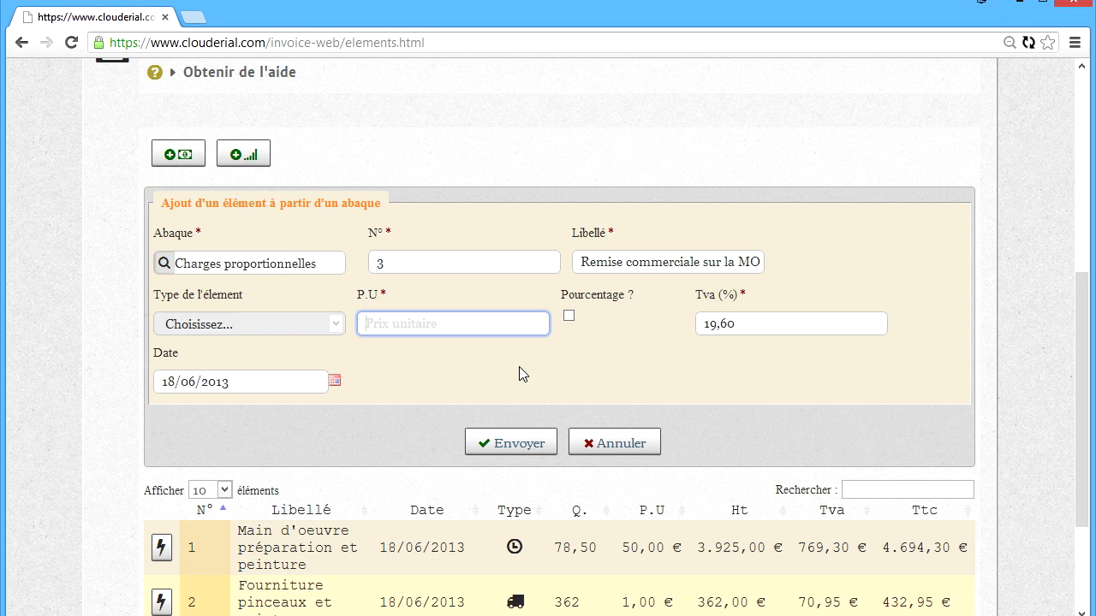
text(50)
click(571, 317)
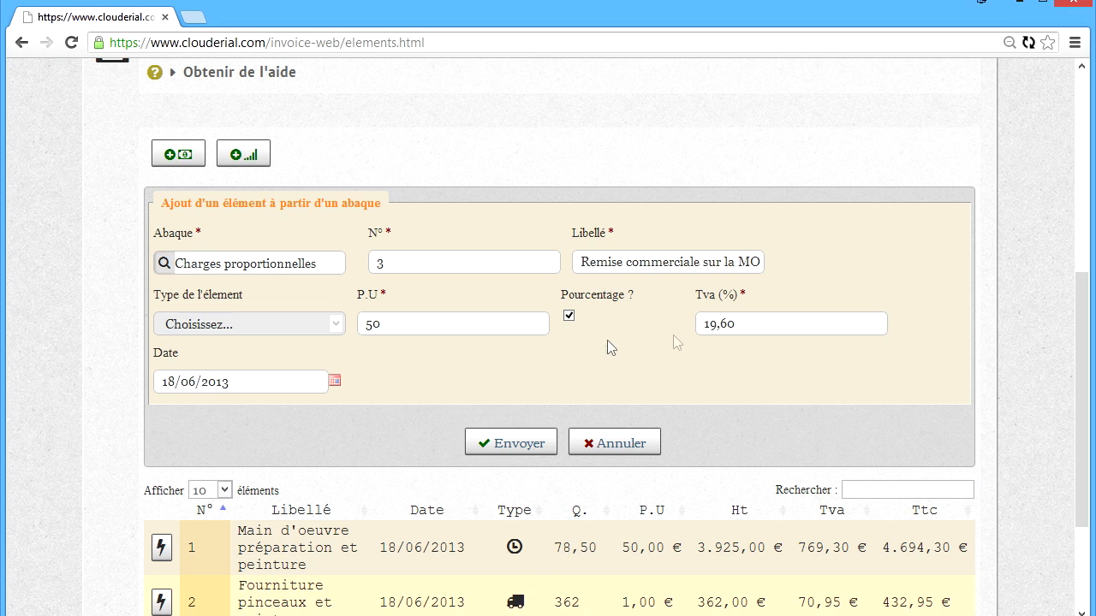
drag(776, 325, 489, 324)
text(0)
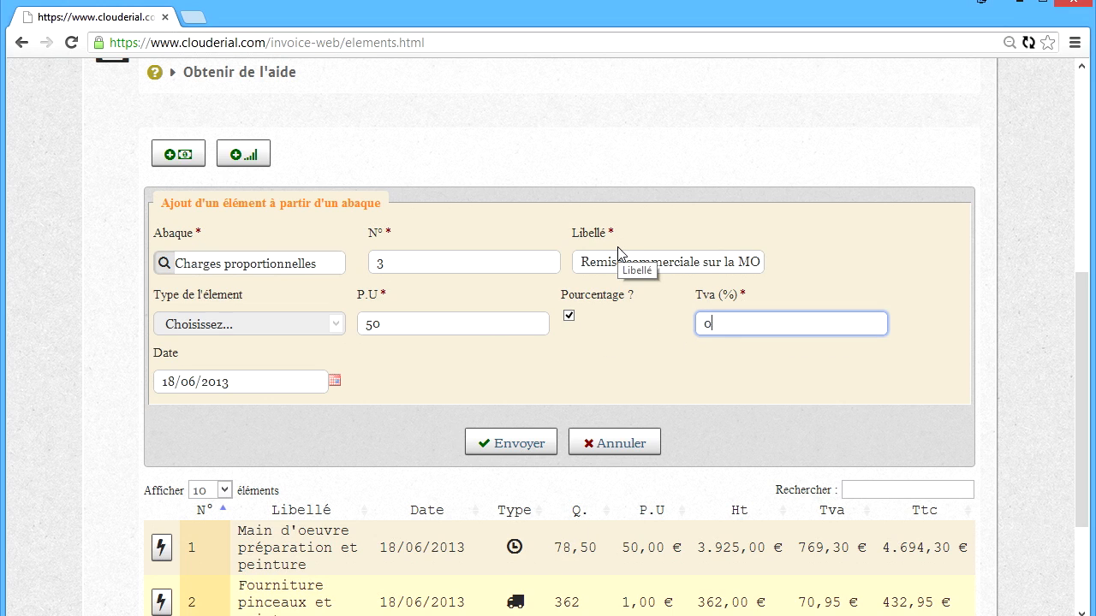
click(509, 445)
Set the Nb quantity of the remise_mo line to 1 and close the discount element's form
scroll(514, 445, down, 4)
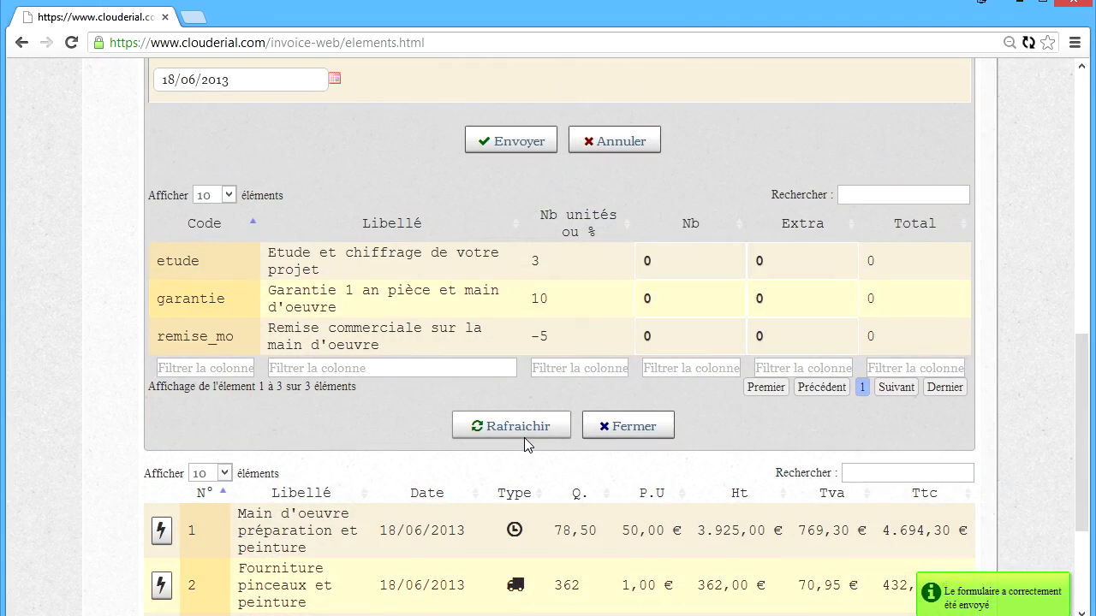
scroll(658, 331, up, 2)
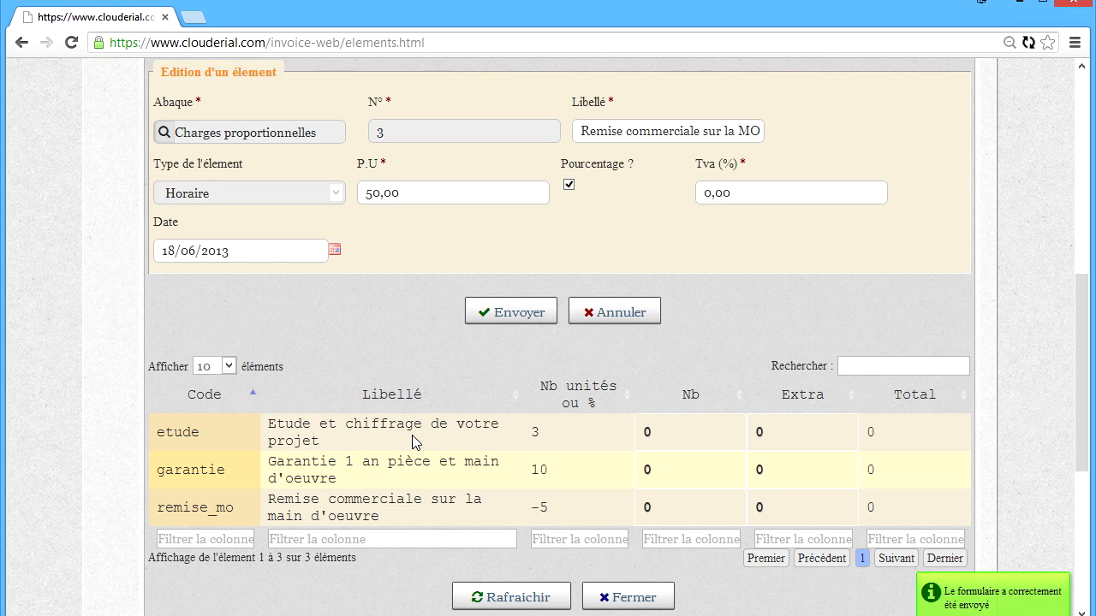
click(537, 431)
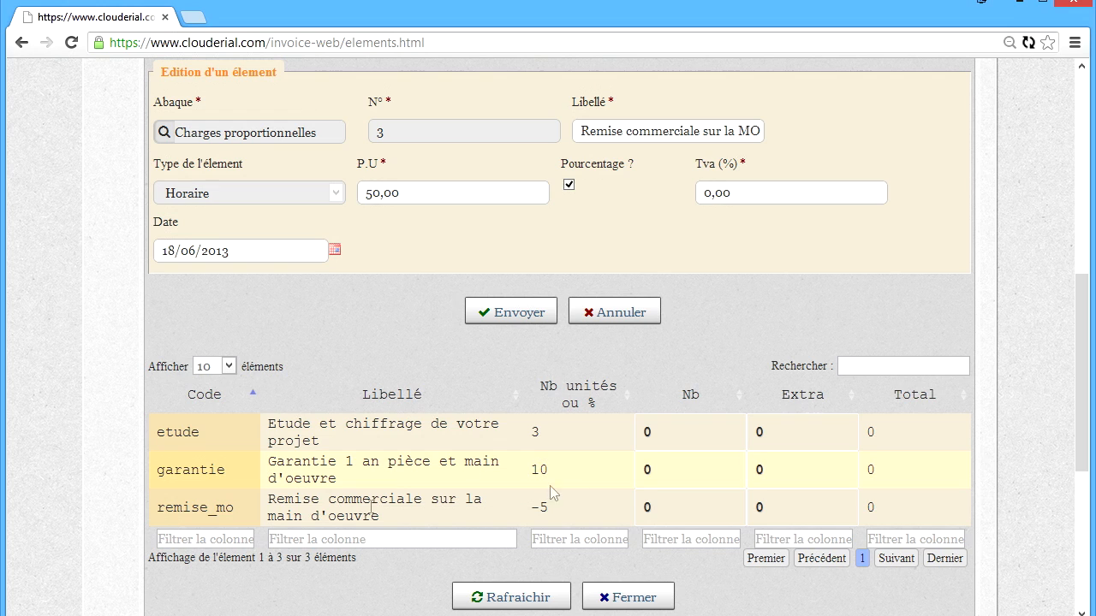
click(667, 508)
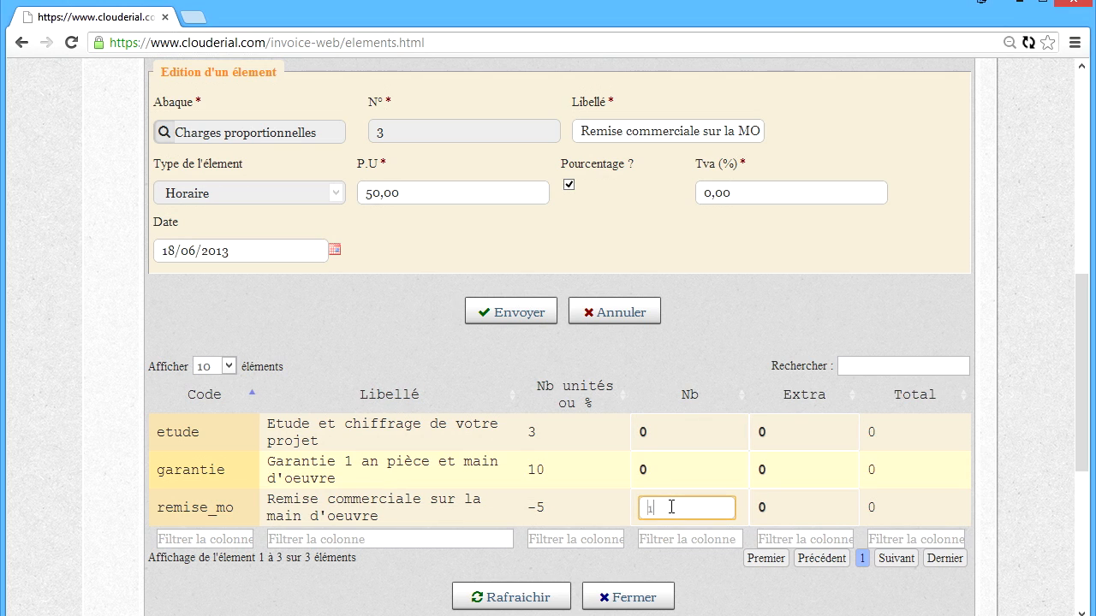
key(Return)
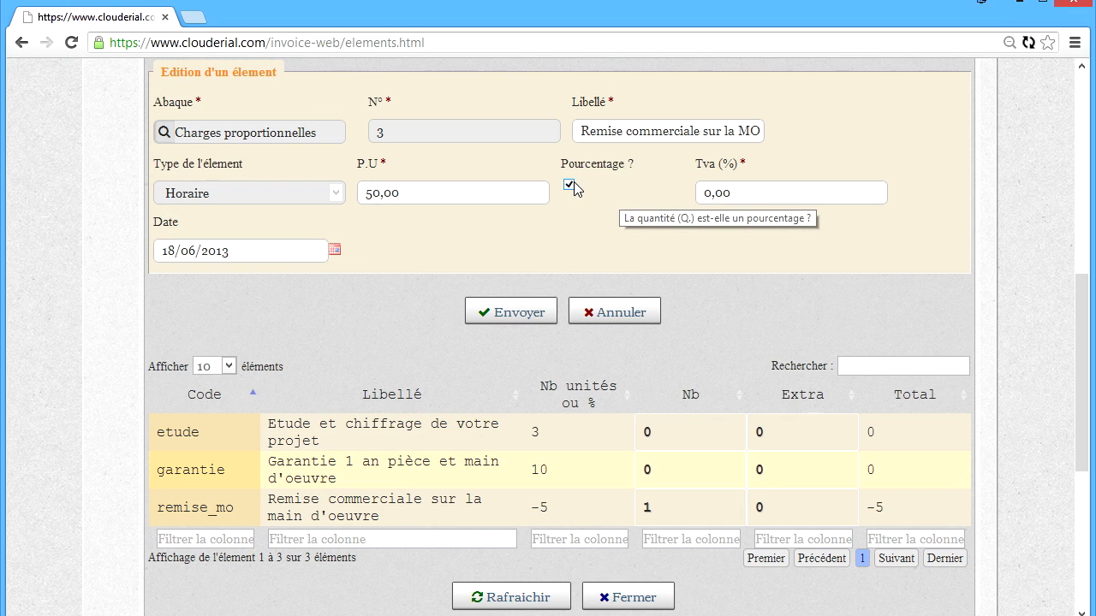
click(634, 599)
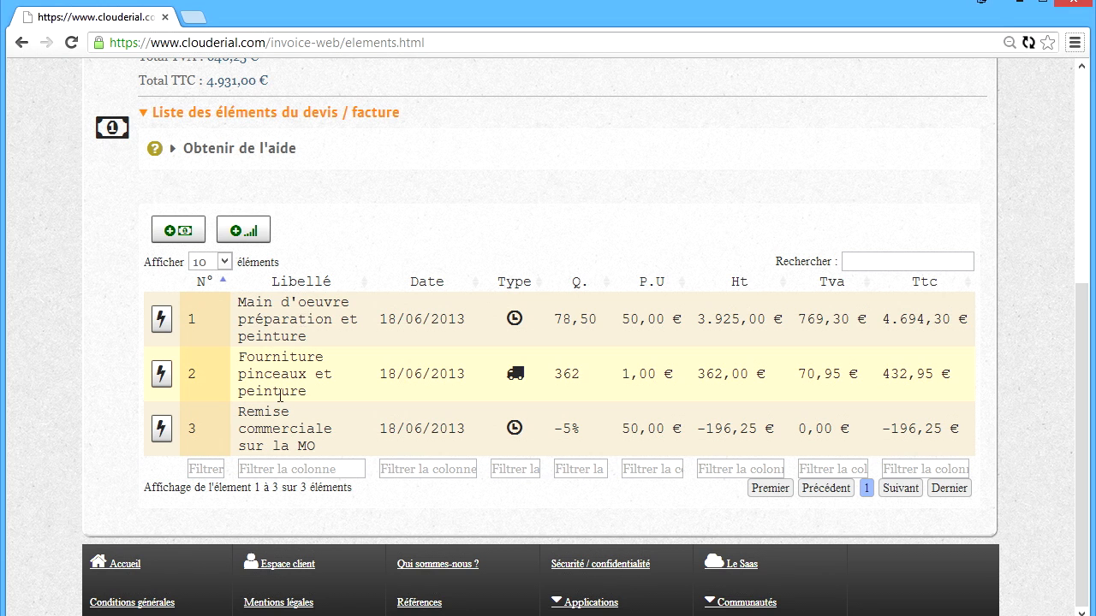
Start a fourth quote element based on an abaque and choose "Charges proportionnelles" for it
click(251, 233)
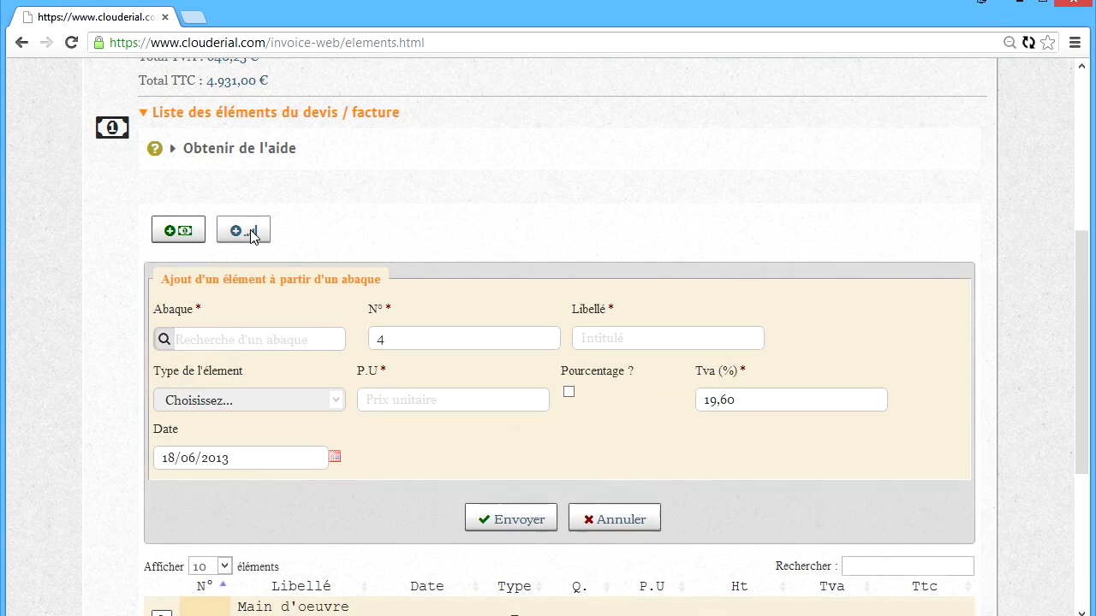
click(255, 336)
text(charge)
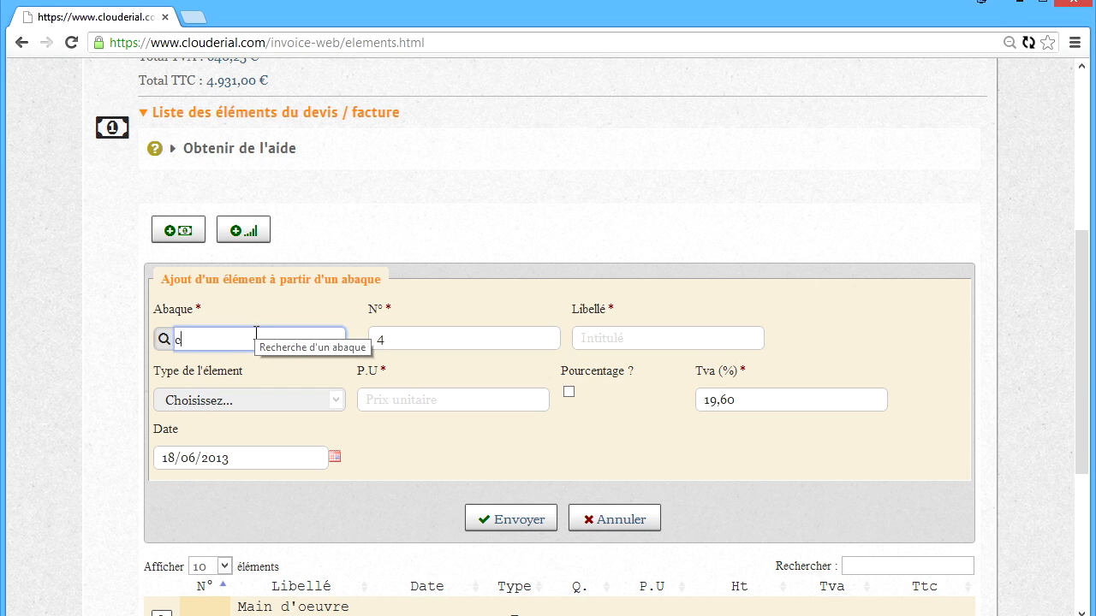
key(Down)
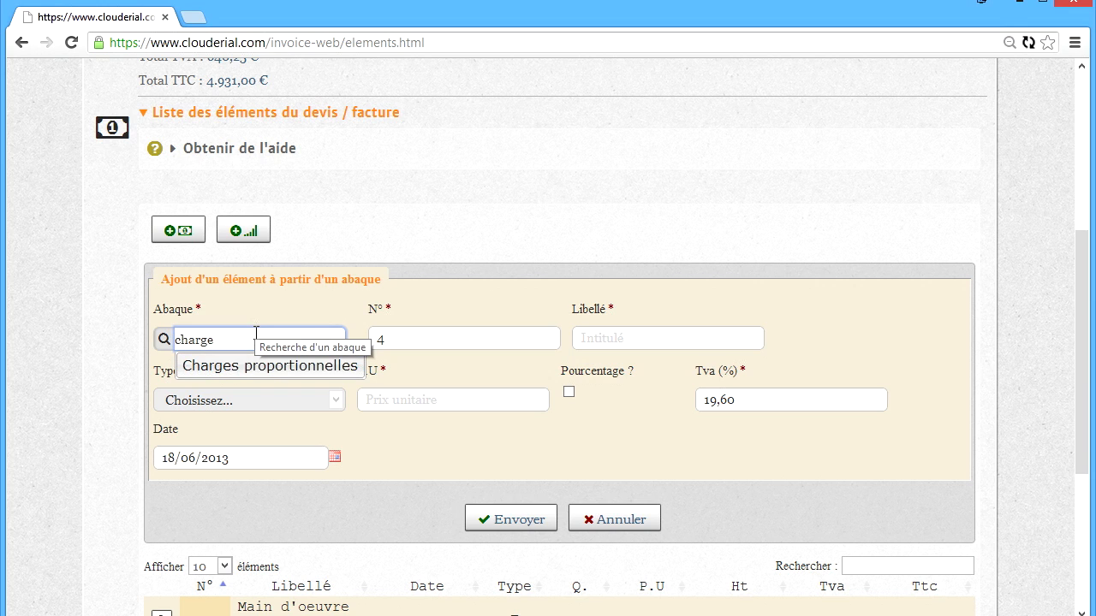
key(Return)
Label the fourth element "Garantie MO" and set its unit price to 50
click(631, 328)
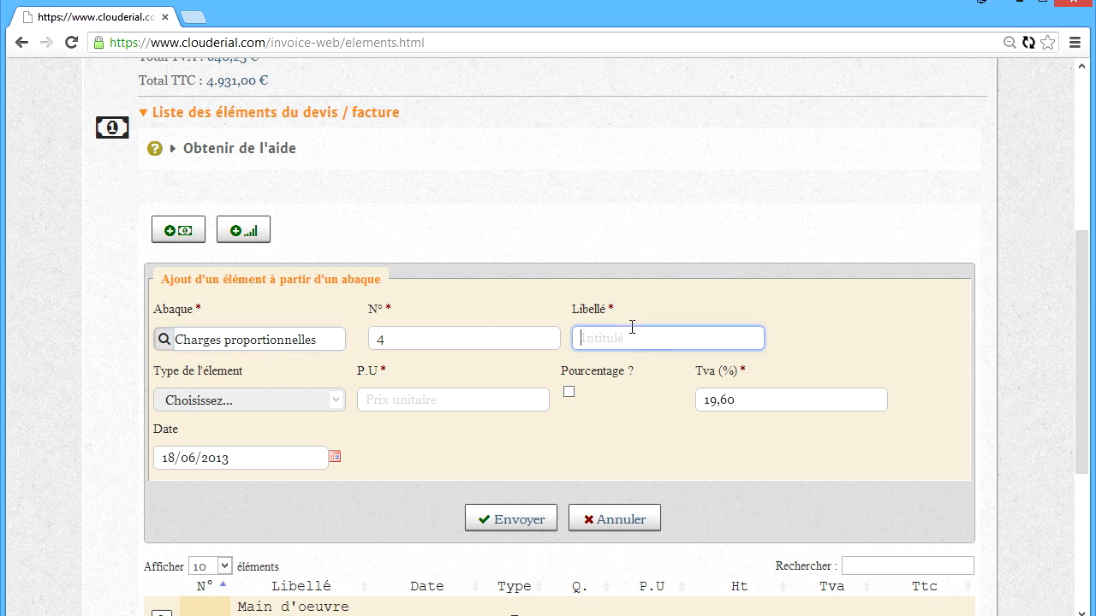
text(Garantue)
key(BackSpace)
key(BackSpace)
text(ie MO)
click(446, 399)
text(50)
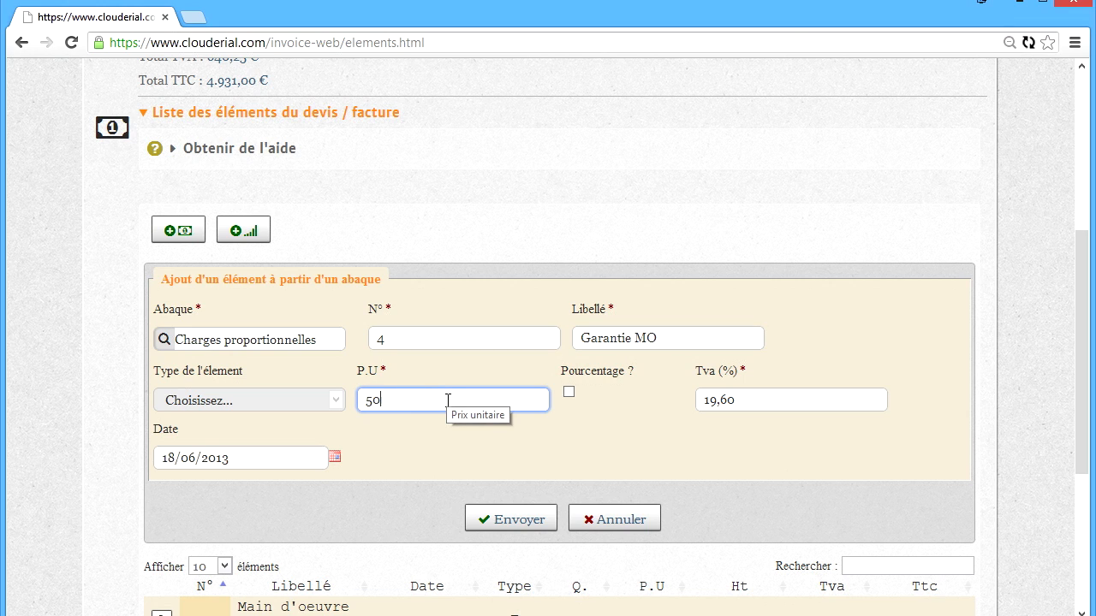
Mark the "Garantie MO" element as a percentage, set its VAT to 0, and submit it
click(569, 392)
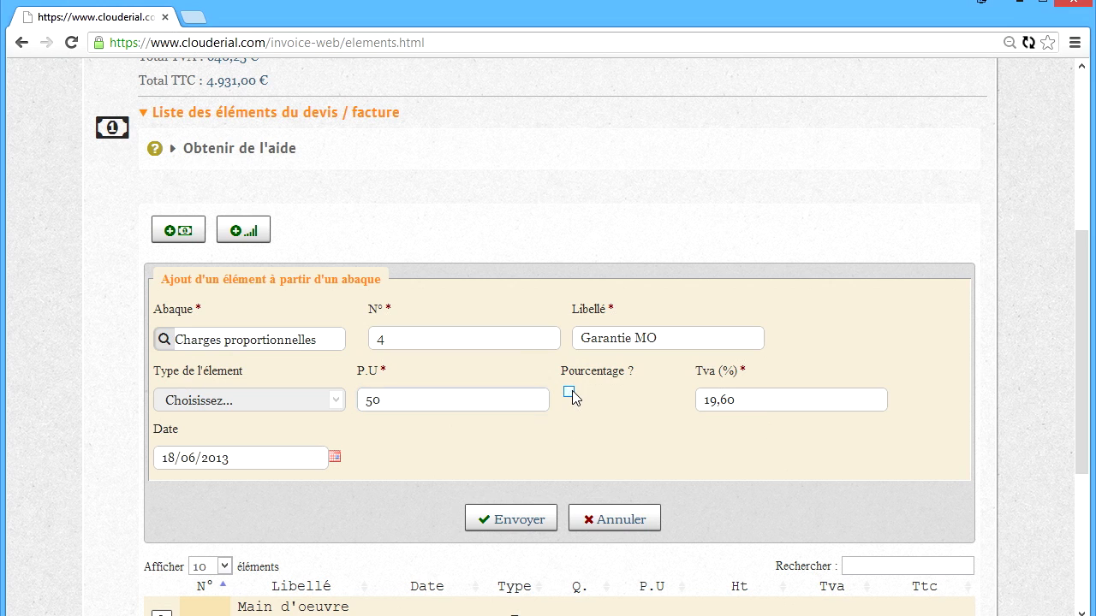
double_click(800, 399)
text(0)
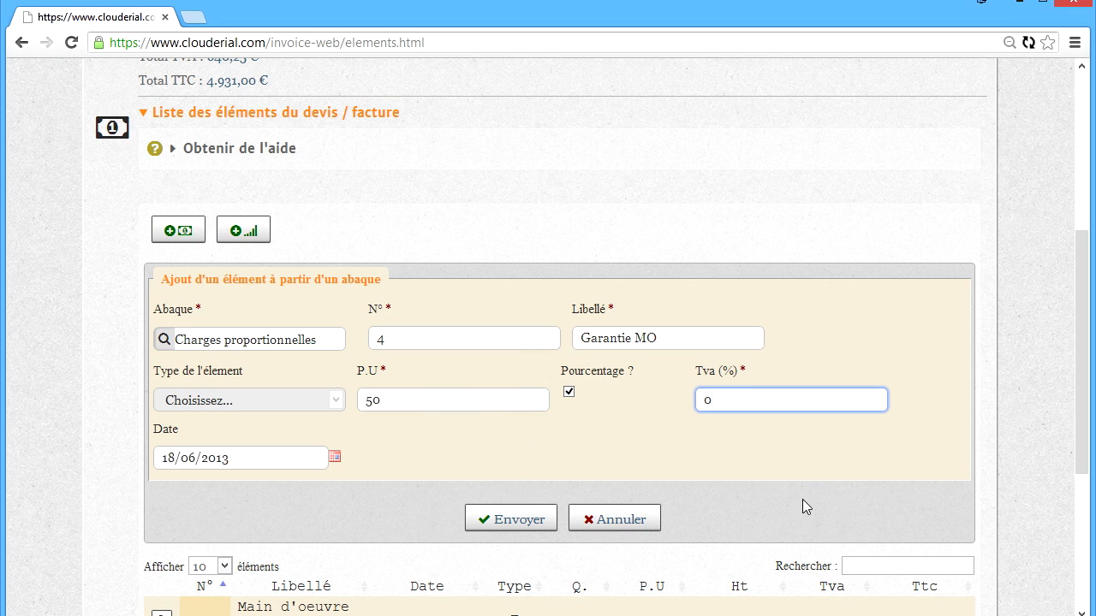
click(509, 520)
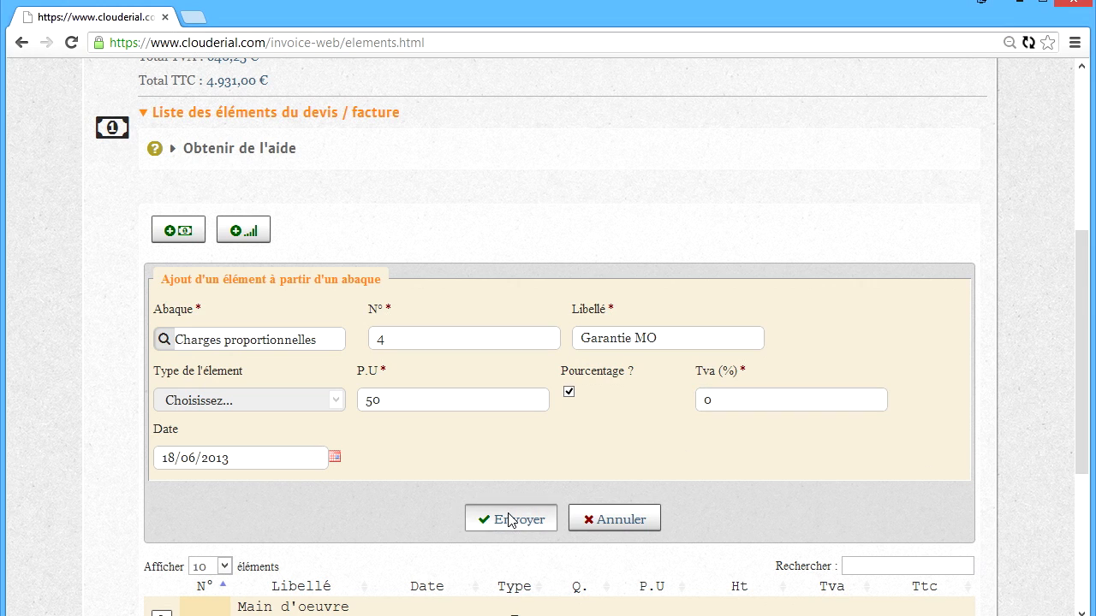
Set the Nb quantity of the garantie line to 1 and close the warranty element's form
scroll(583, 460, down, 3)
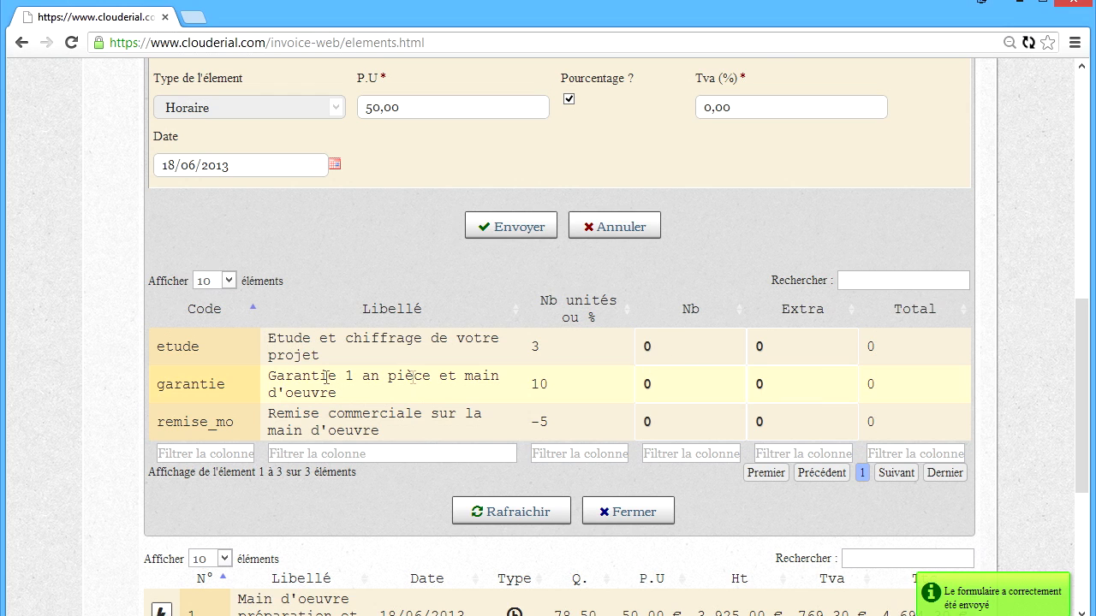
click(699, 390)
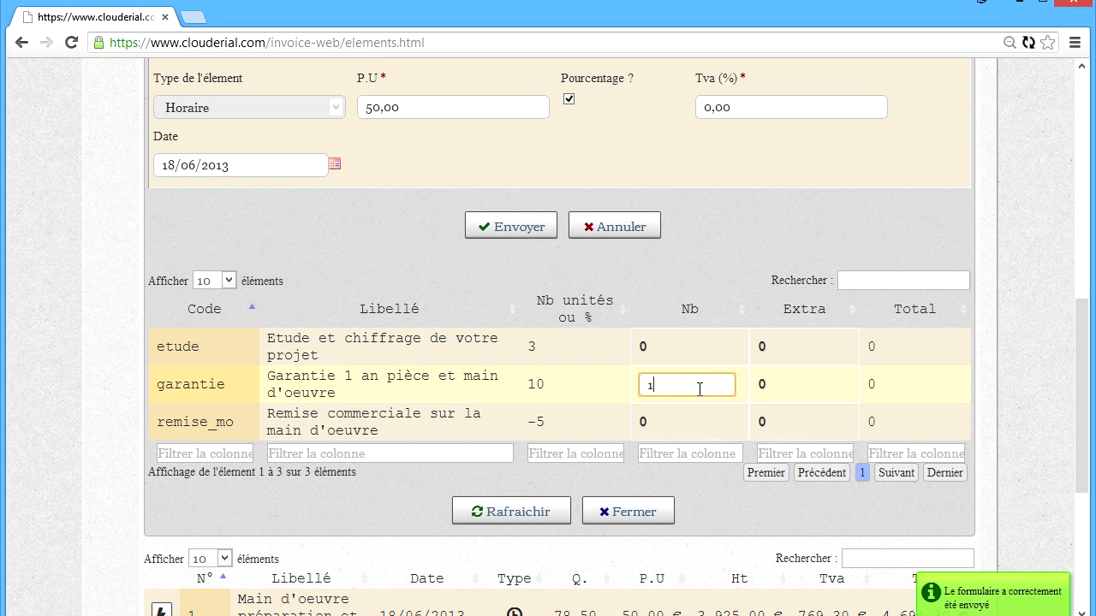
key(Return)
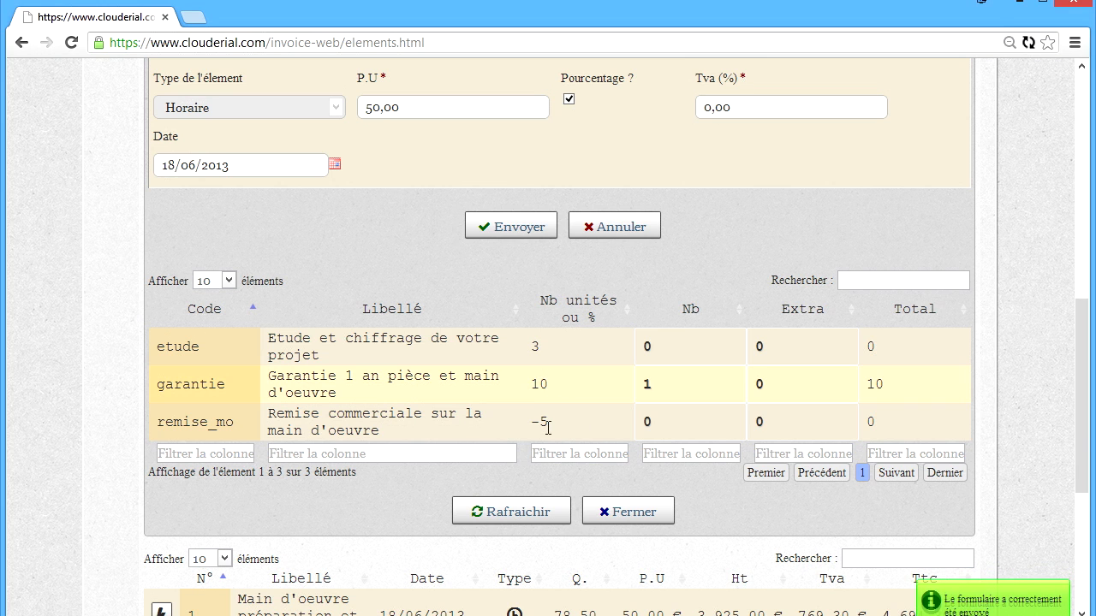
click(610, 512)
scroll(611, 494, down, 5)
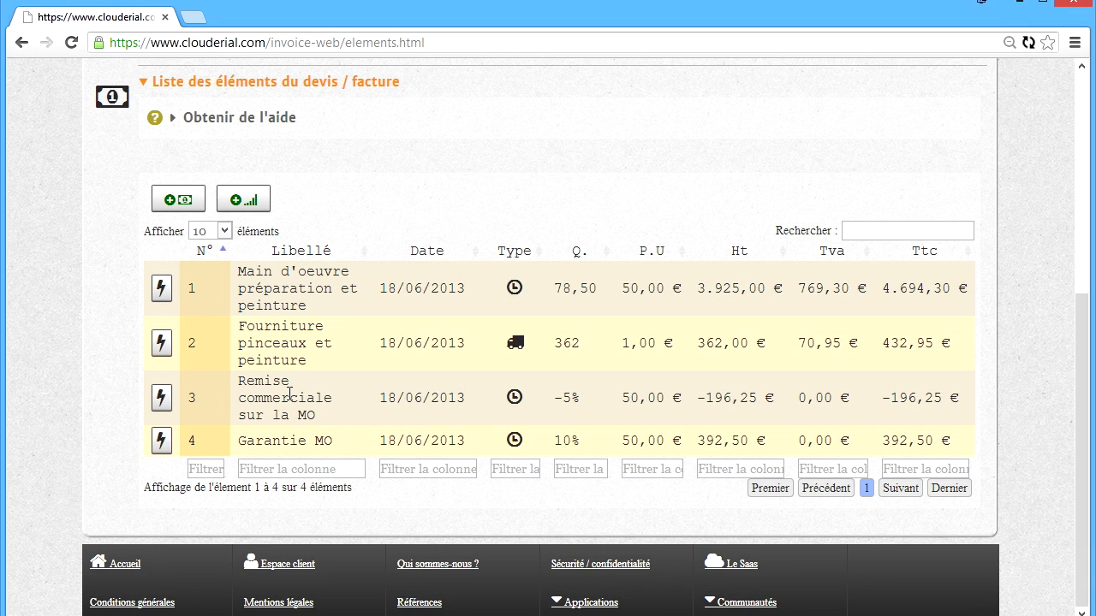
Edit the "Remise commerciale sur la MO" element, set the Nb quantity of its garantie line to 1, and close the form
click(161, 397)
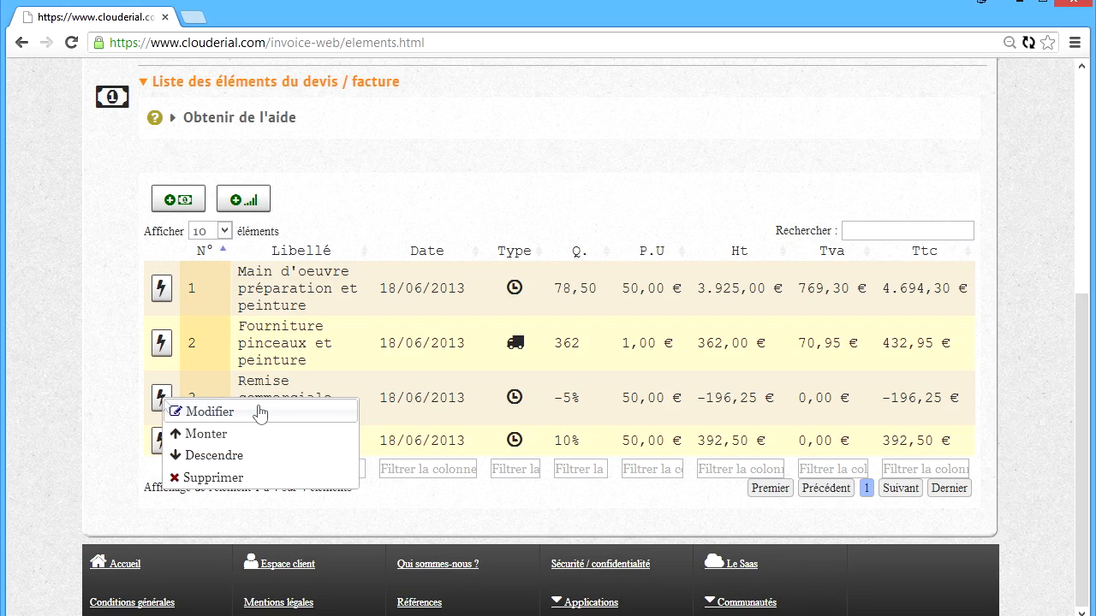
click(278, 421)
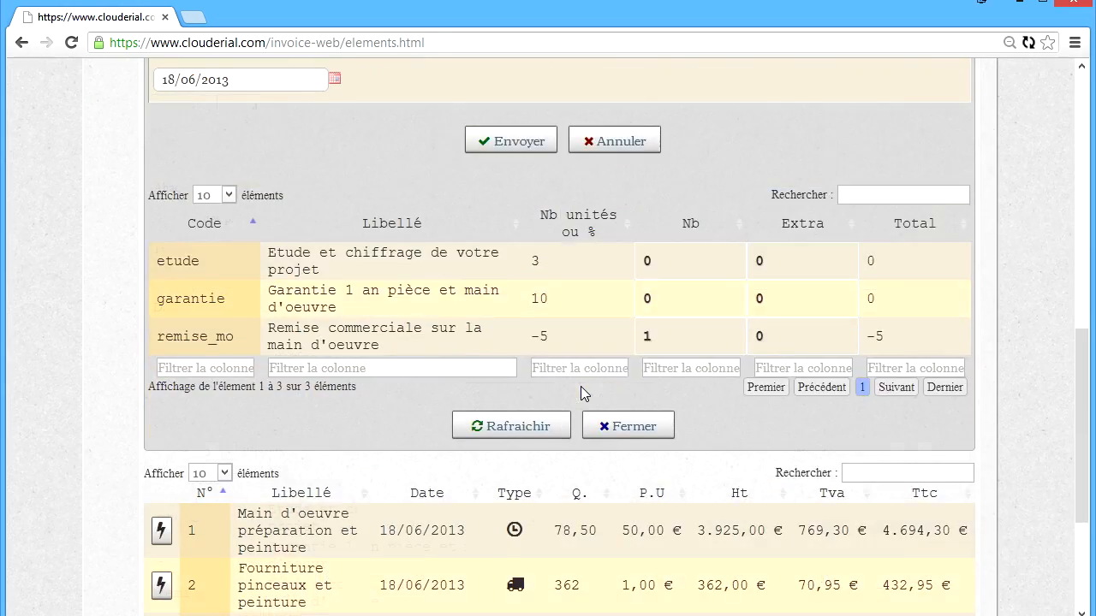
scroll(583, 276, down, 2)
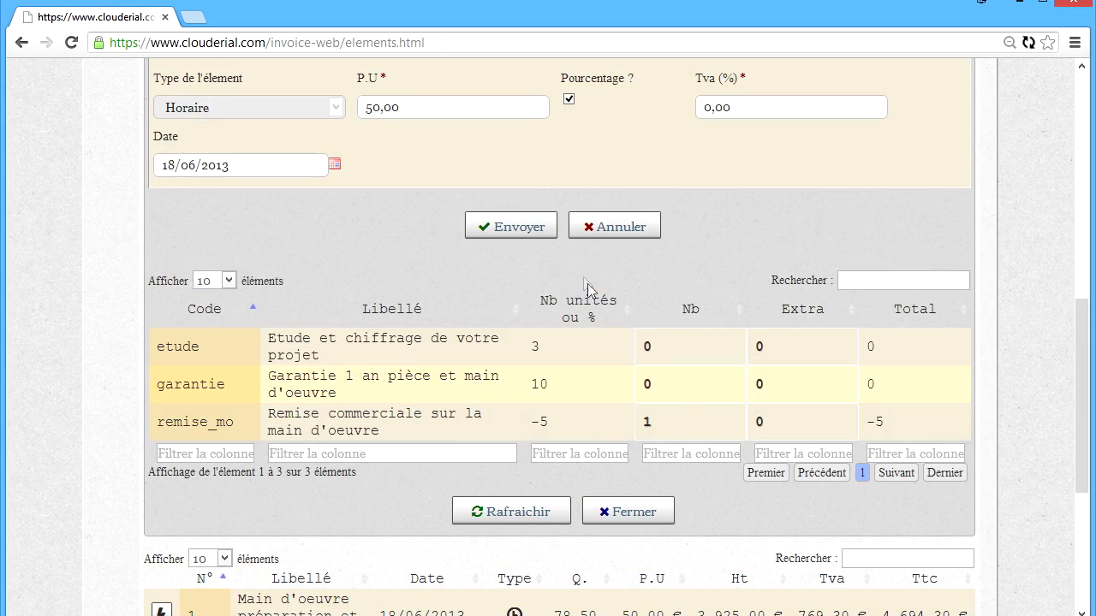
click(667, 384)
double_click(667, 384)
text(1)
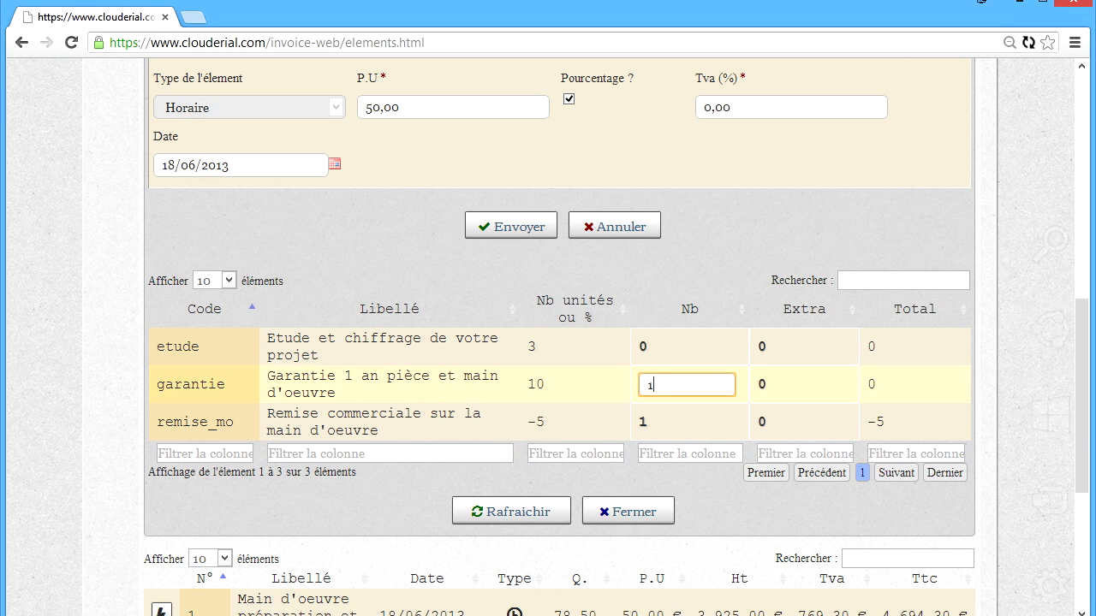
key(Return)
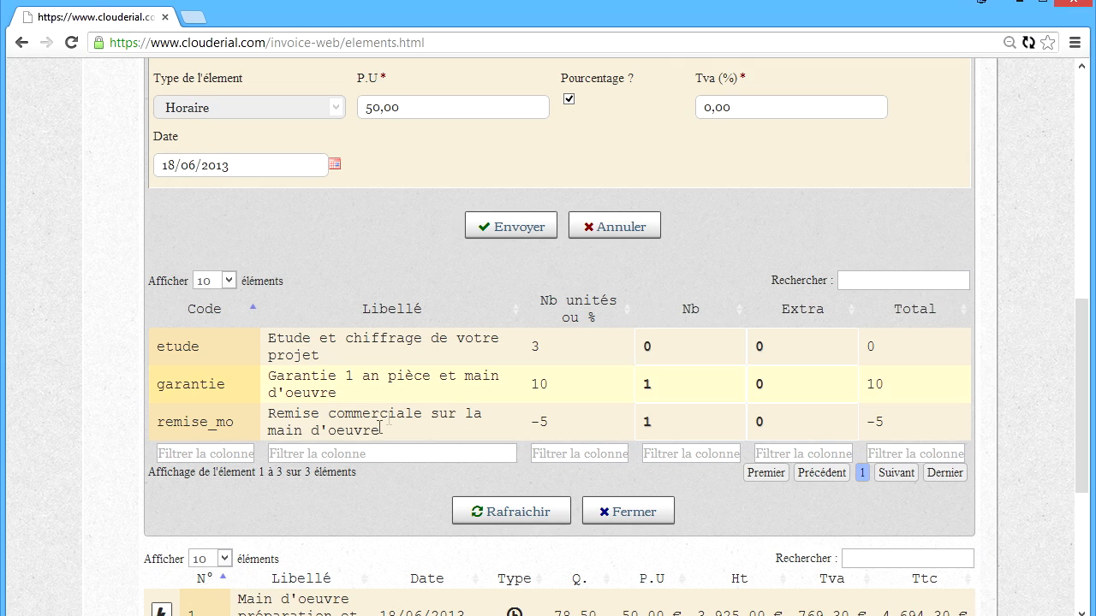
click(633, 513)
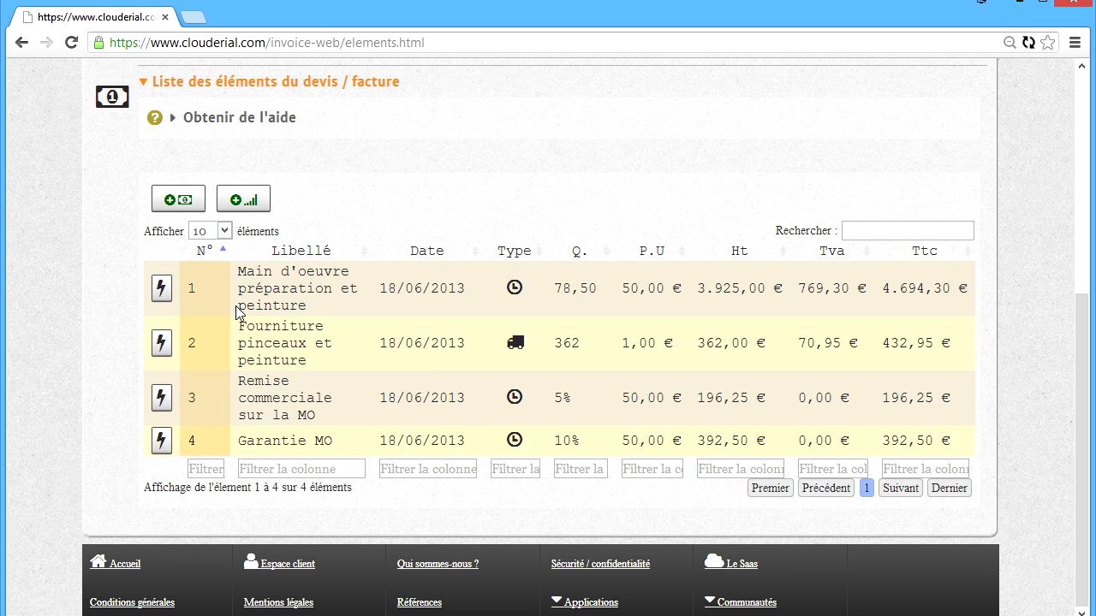
Reopen the "Remise commerciale sur la MO" element, reset the Nb quantity of its garantie line to 0, and close the form
click(162, 398)
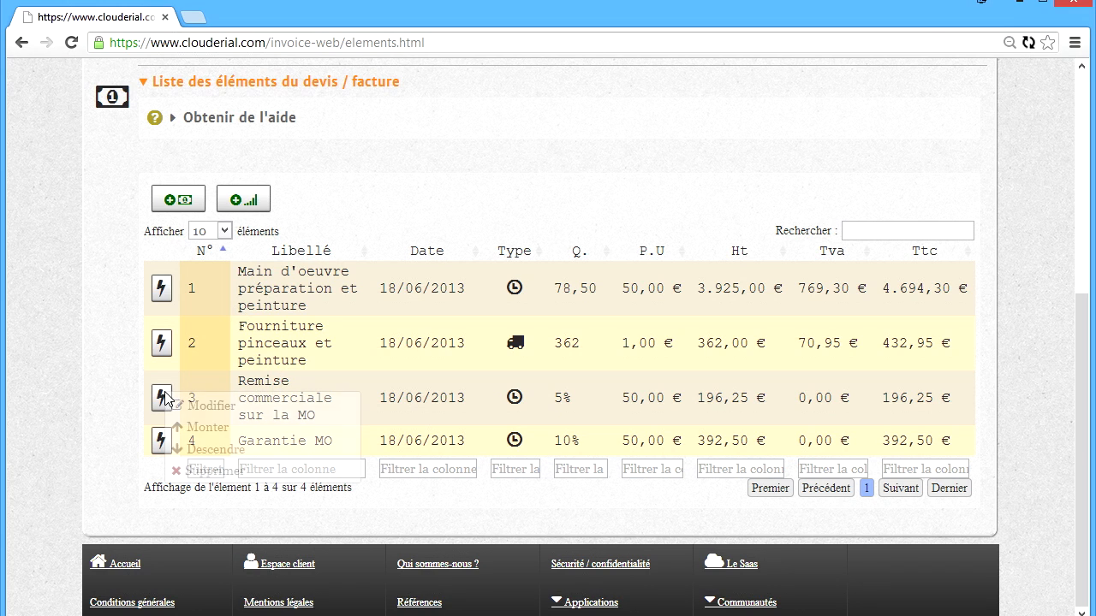
click(180, 406)
scroll(612, 377, down, 2)
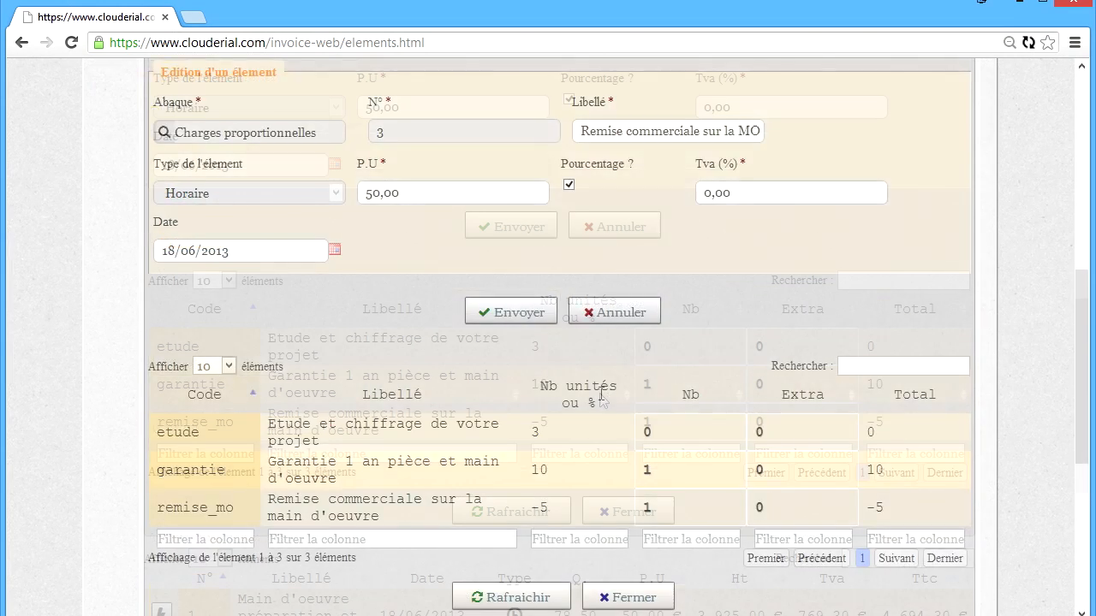
scroll(642, 396, down, 1)
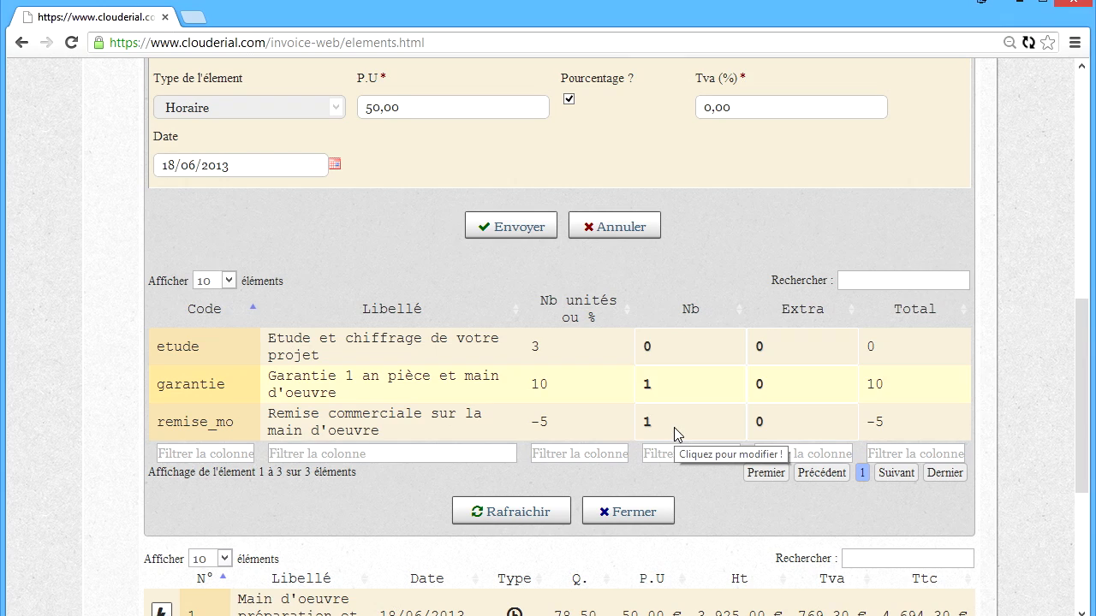
scroll(674, 427, down, 3)
scroll(674, 427, up, 2)
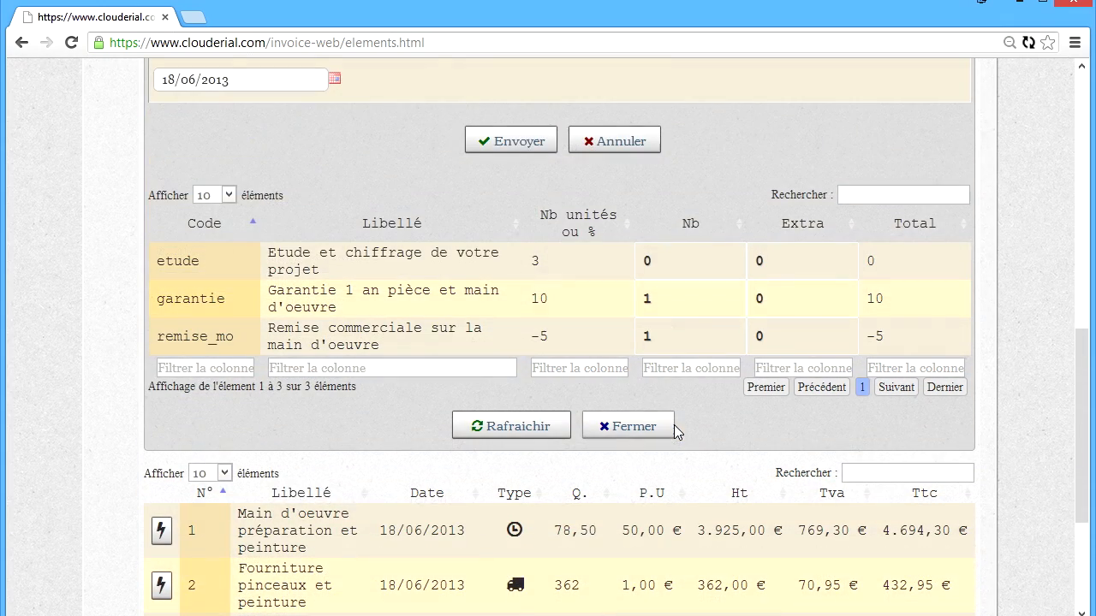
click(680, 300)
key(BackSpace)
text(0)
key(Return)
click(591, 425)
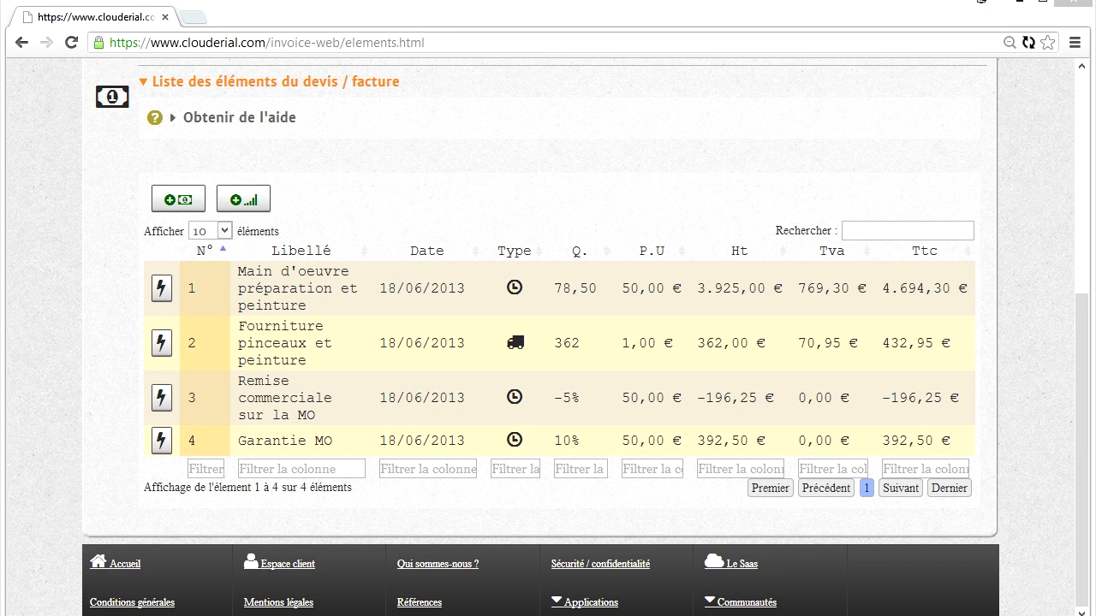
Start a fifth quote element based on an abaque and choose "Remise fournitures" for it
click(255, 200)
click(235, 308)
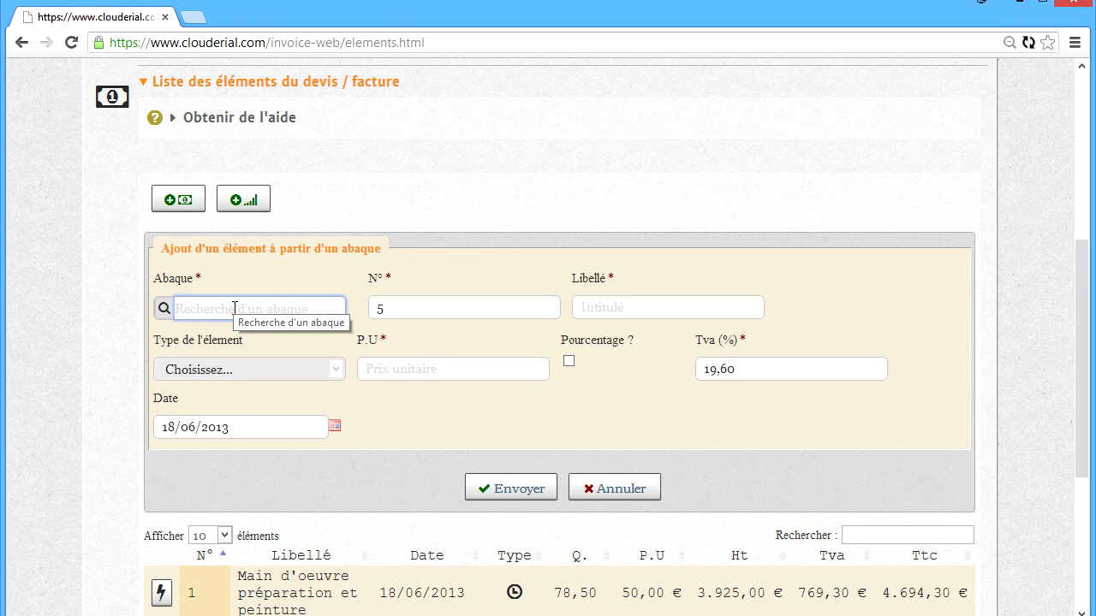
key(Down)
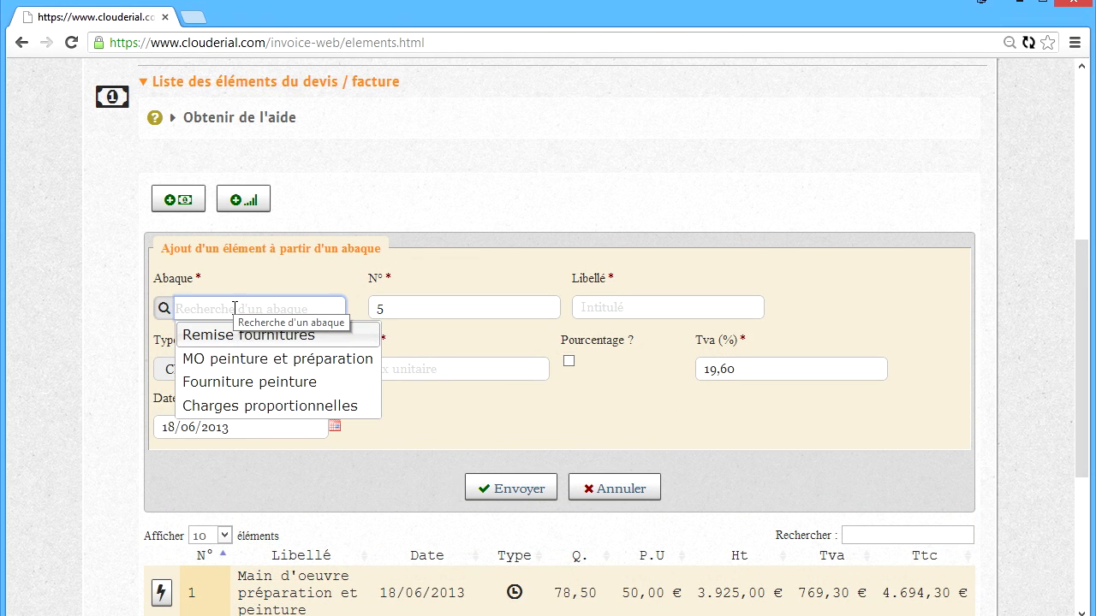
key(Return)
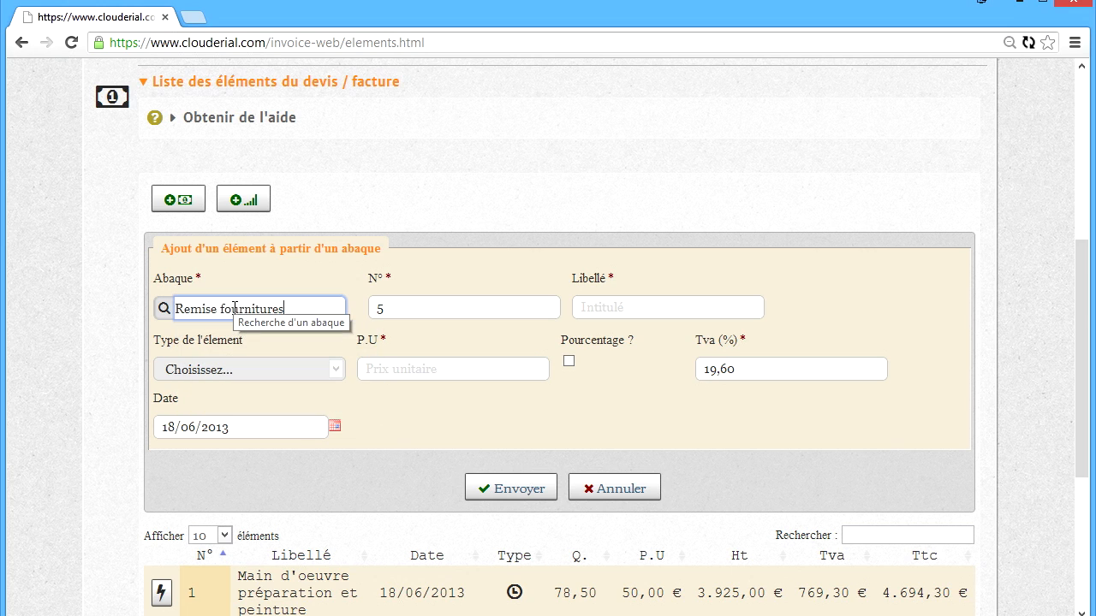
Label the fifth element "Remise exceptionnelle sur fournitures" and set its unit price to 1
click(628, 306)
text(Remise excep)
text(tionnelle )
text(sur fourni)
text(tures)
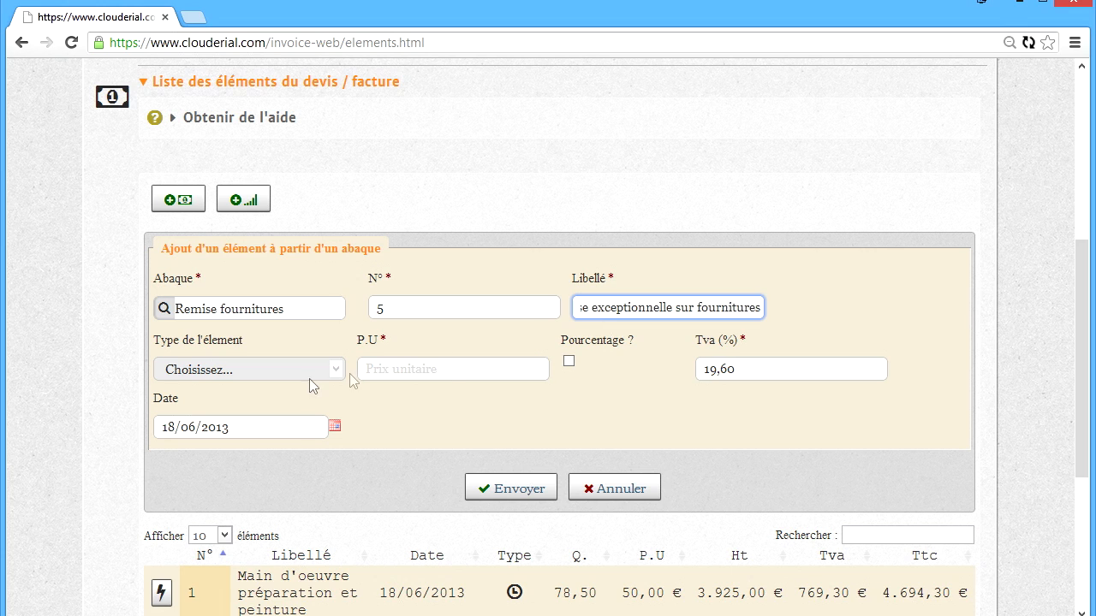
click(390, 370)
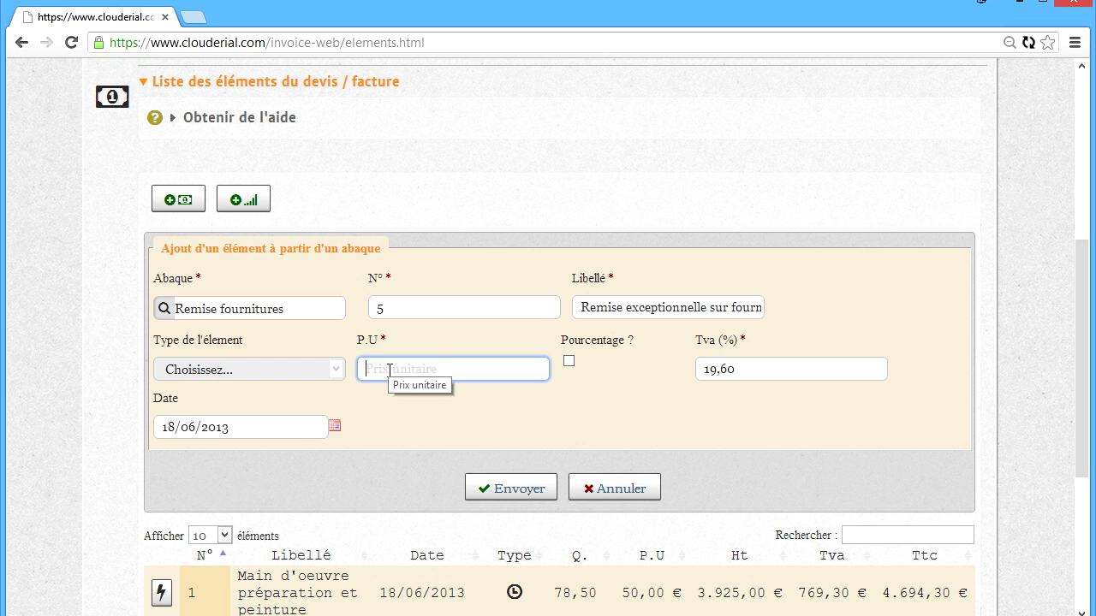
text(1)
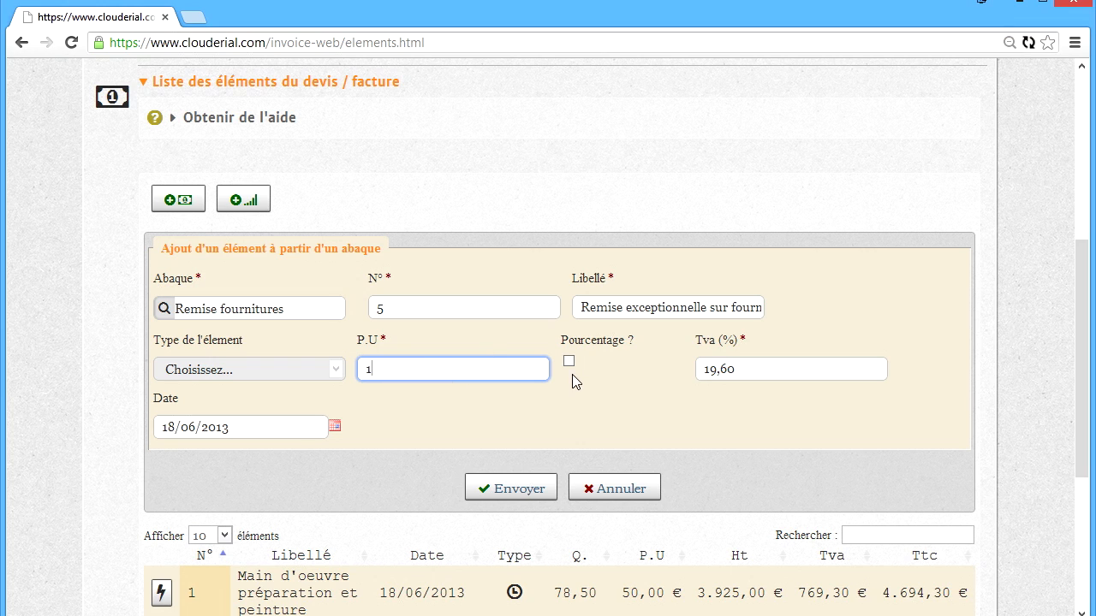
Mark the supplies discount element as a percentage, set its VAT to 0, and submit it
click(570, 363)
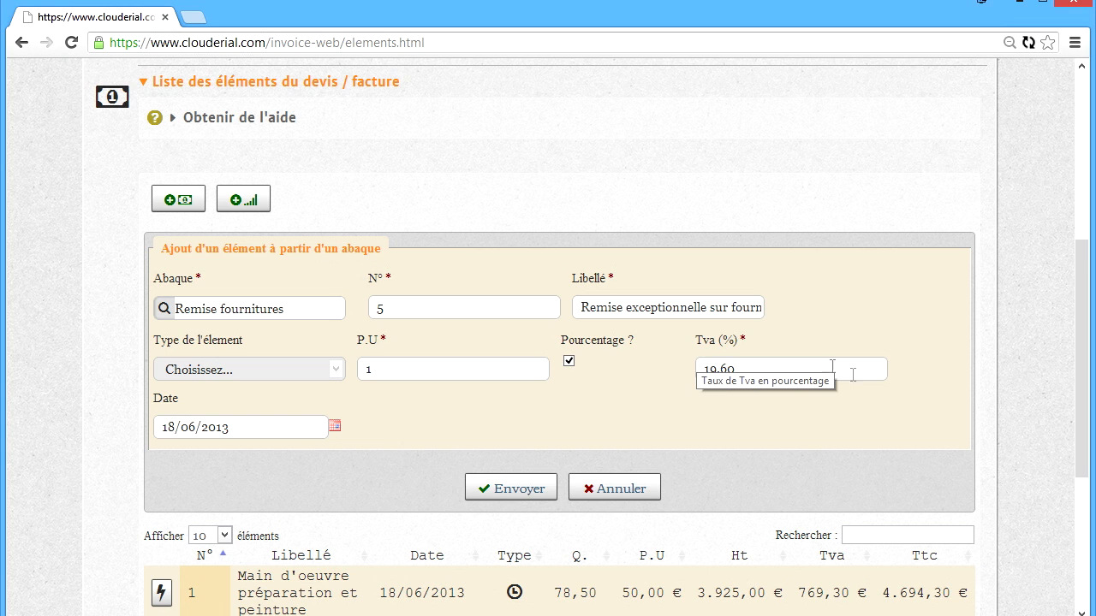
key(Tab)
text(0)
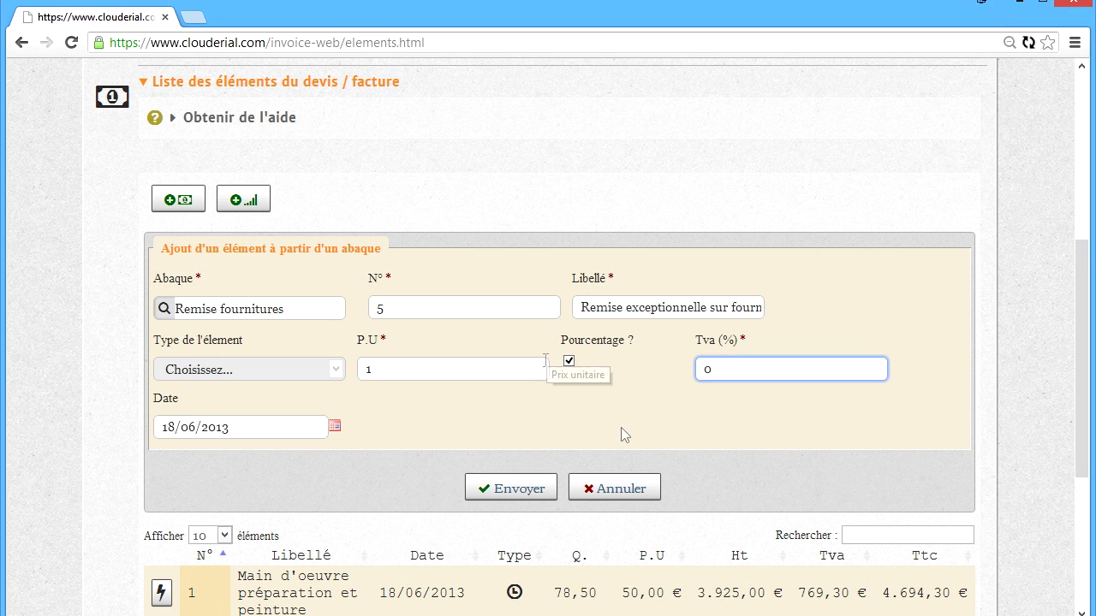
click(532, 418)
click(528, 483)
Set the Nb quantity of the remise_fourn_1 line ("Remise sur les pinceaux") to 1
scroll(532, 459, down, 4)
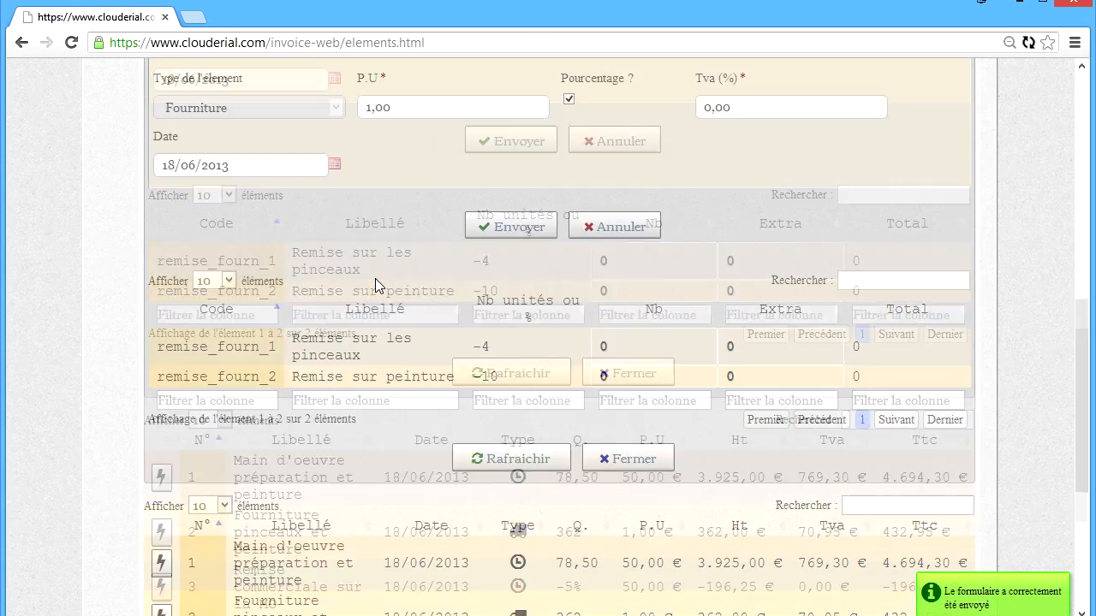
scroll(376, 285, up, 3)
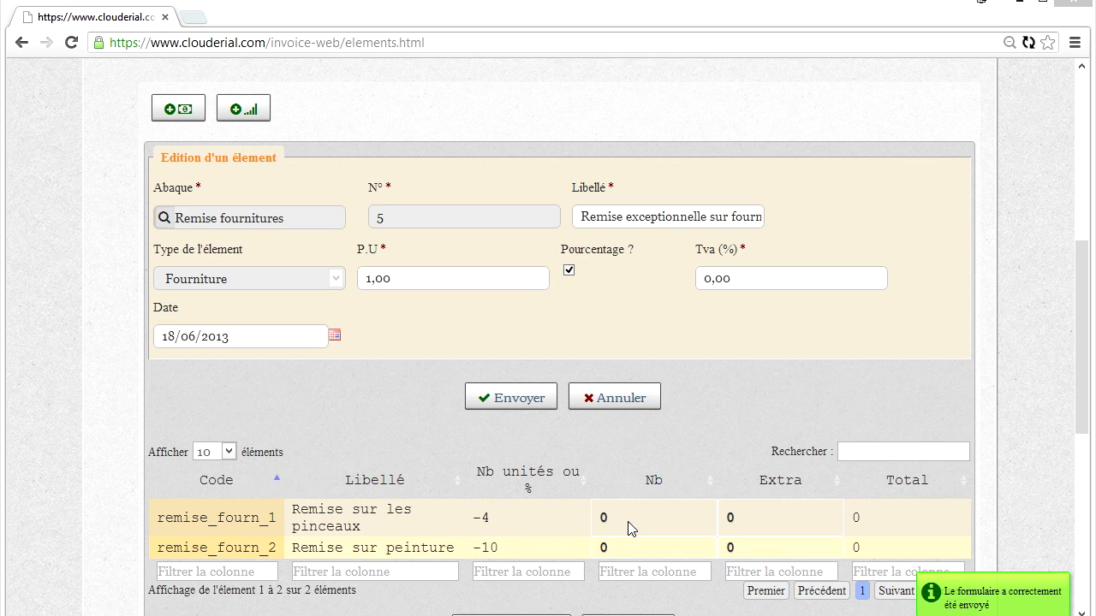
click(648, 519)
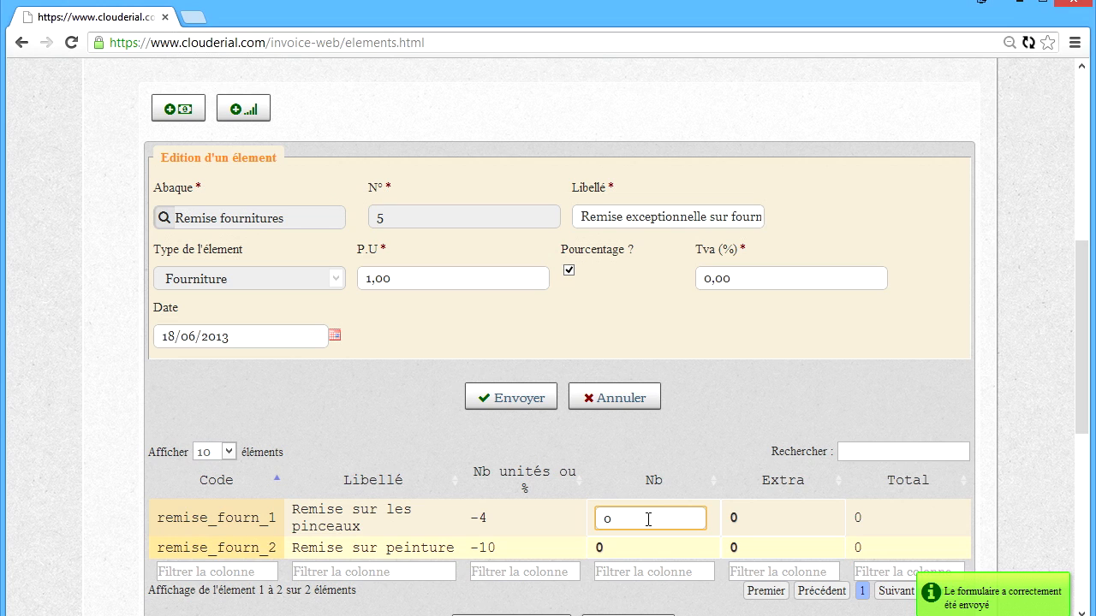
key(BackSpace)
text(1)
key(Return)
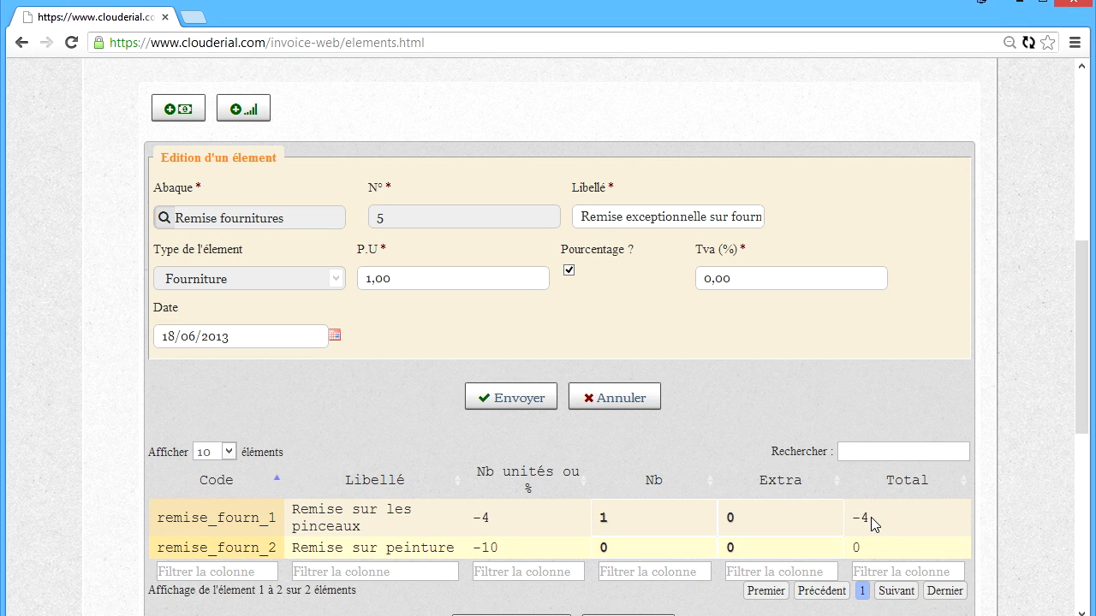
Set the Extra value of the remise_fourn_1 line to -2 and close the supplies discount element's form
drag(1083, 367, 1087, 466)
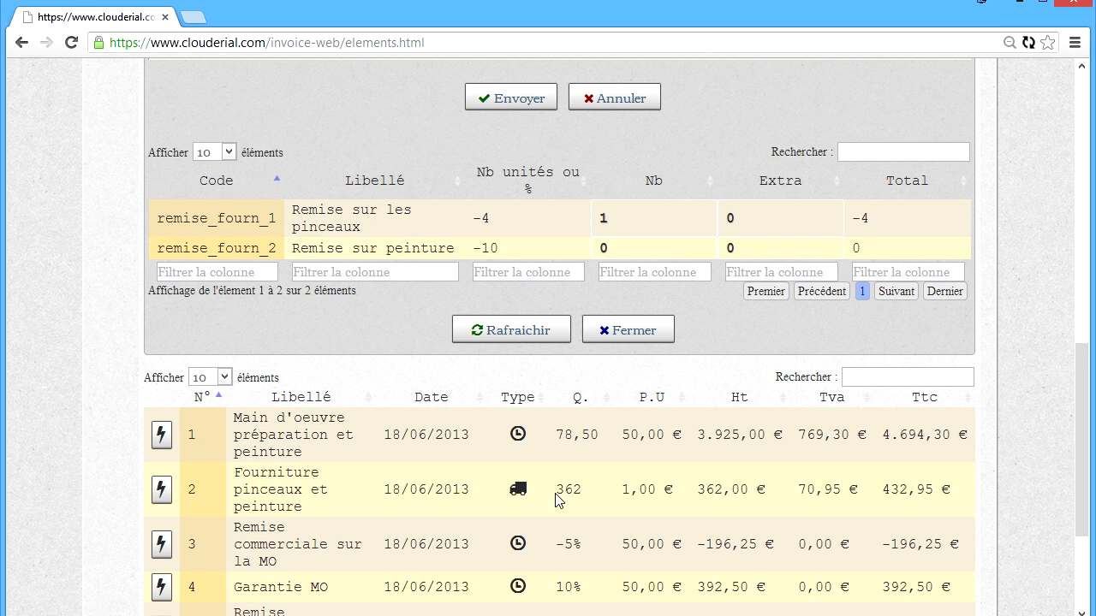
drag(1080, 465, 1089, 417)
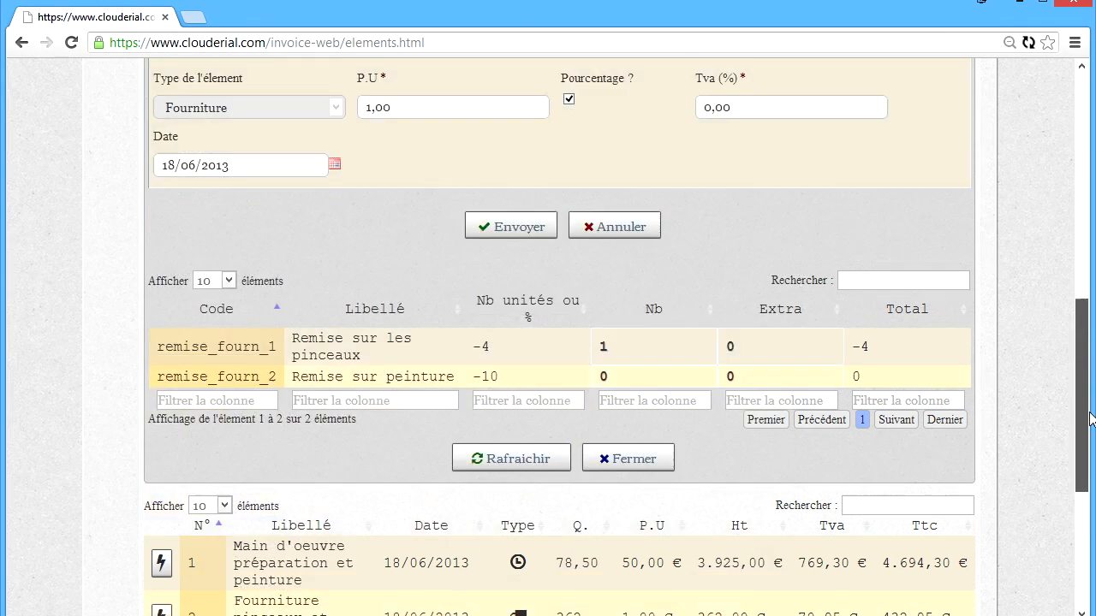
drag(1086, 412, 1084, 386)
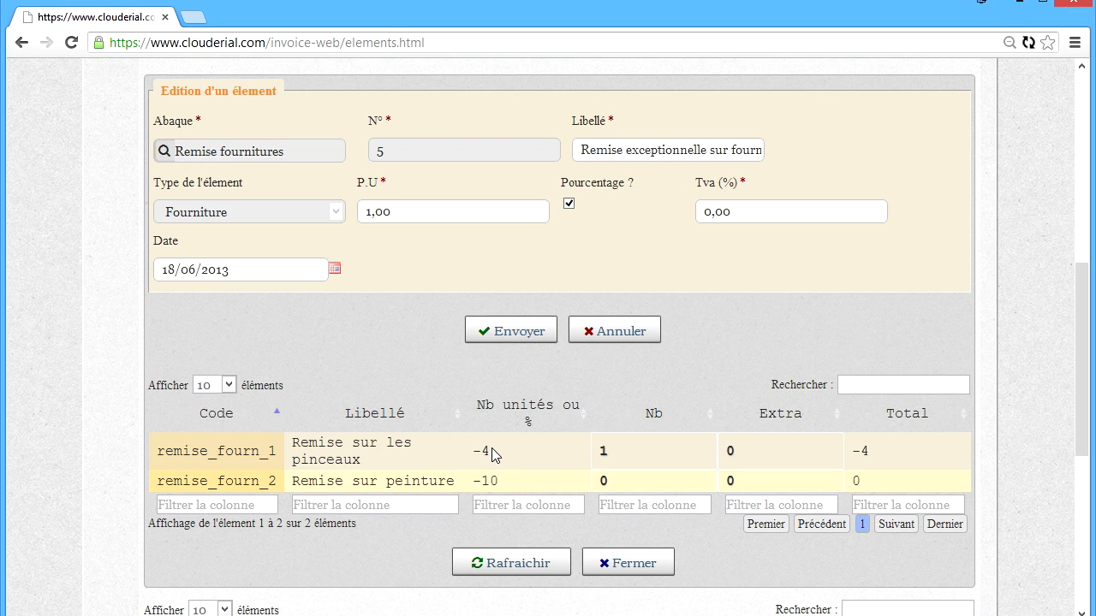
click(784, 458)
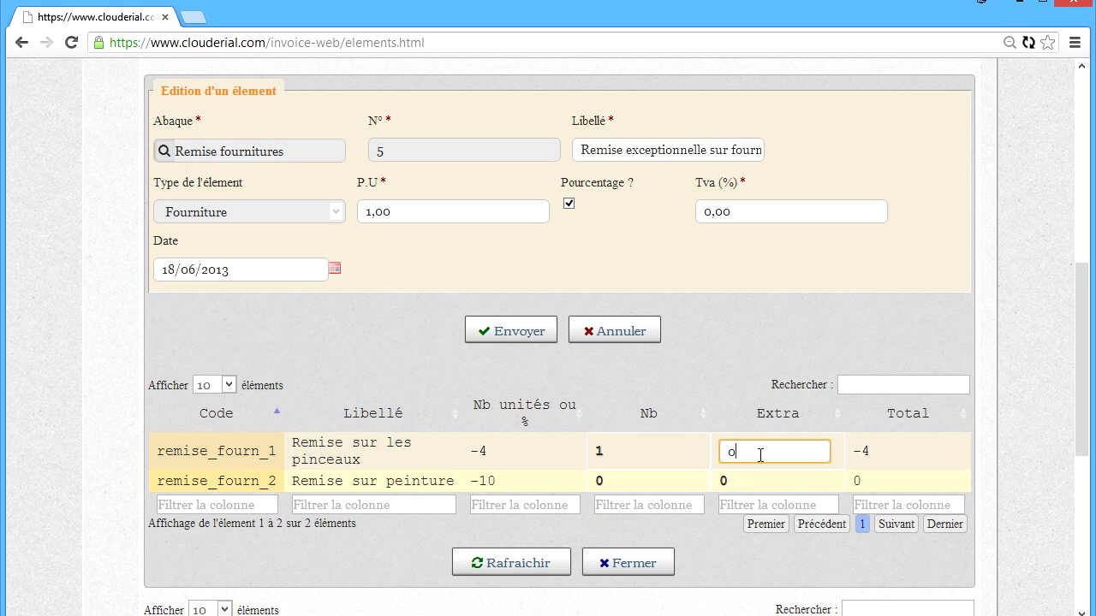
click(870, 452)
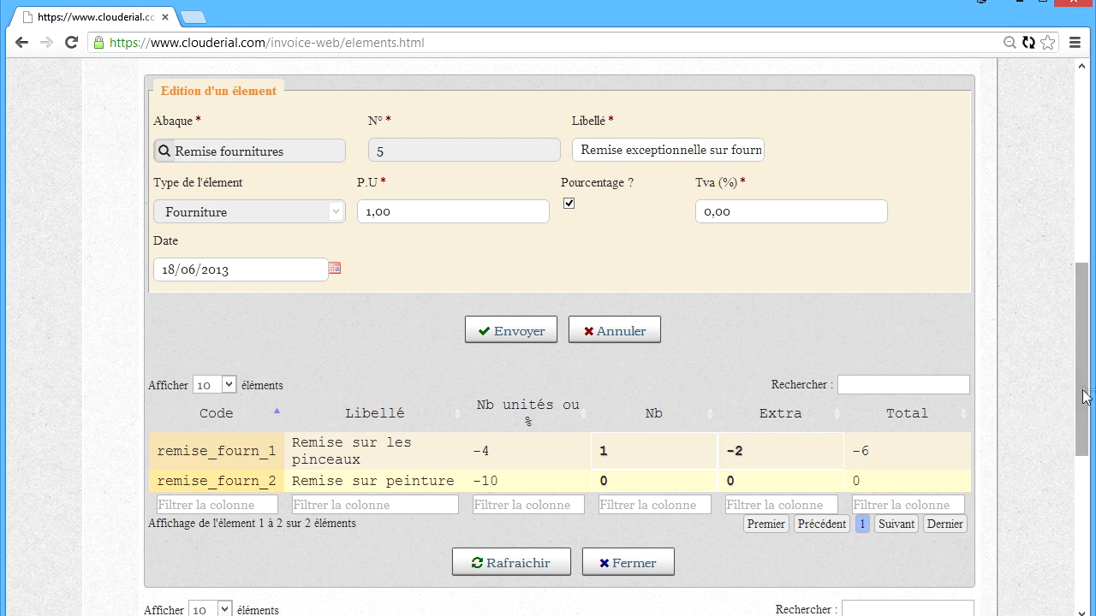
click(752, 452)
click(879, 451)
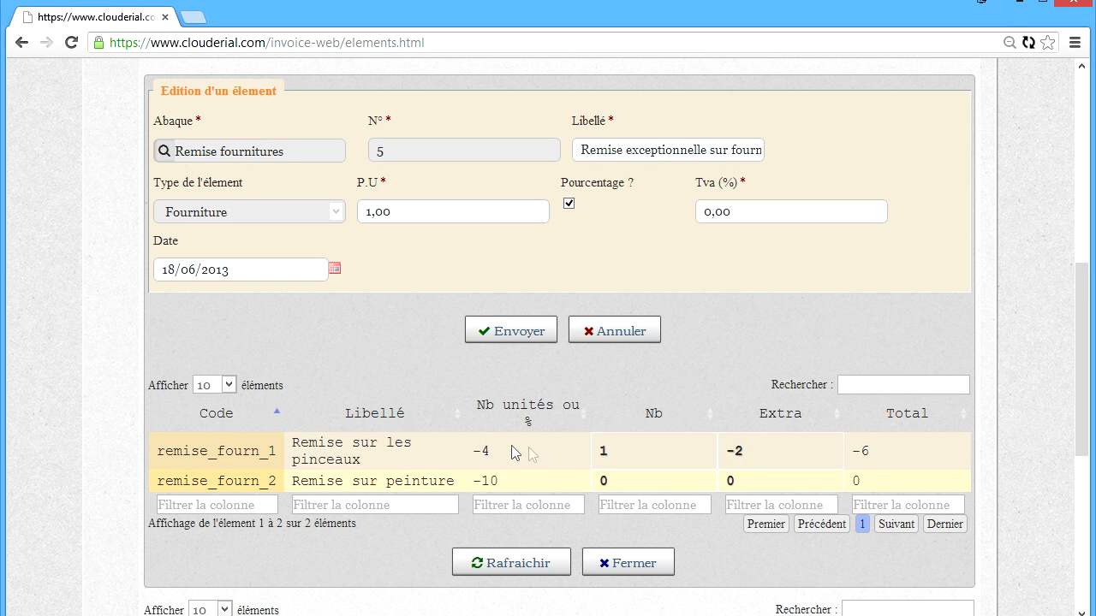
click(628, 563)
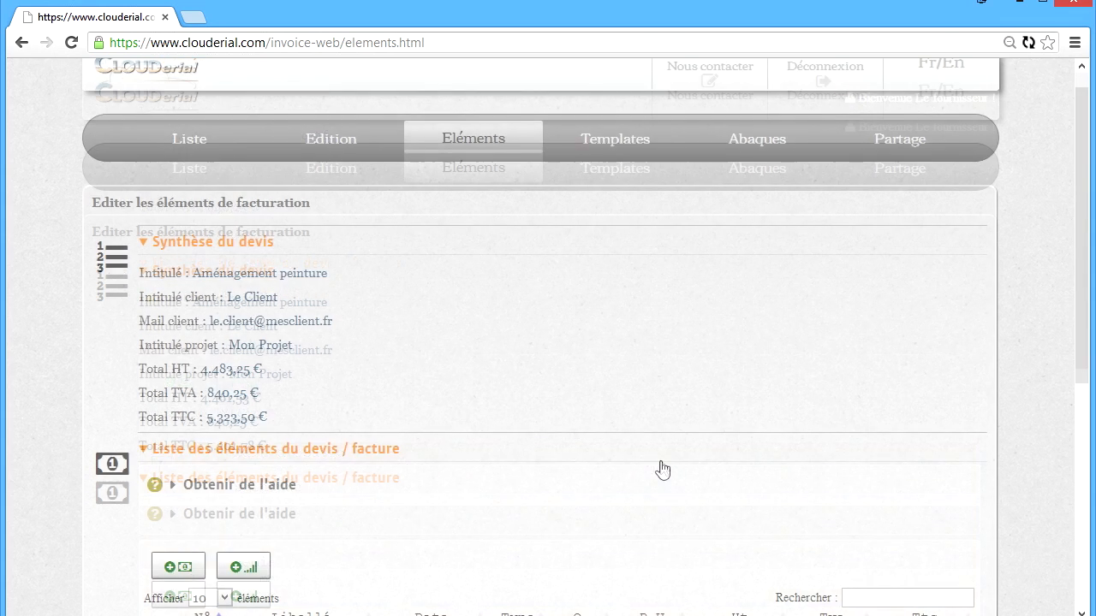
Return to the list of quotes and invoices and open a preview of the "Aménagement peinture" quote
scroll(660, 470, down, 5)
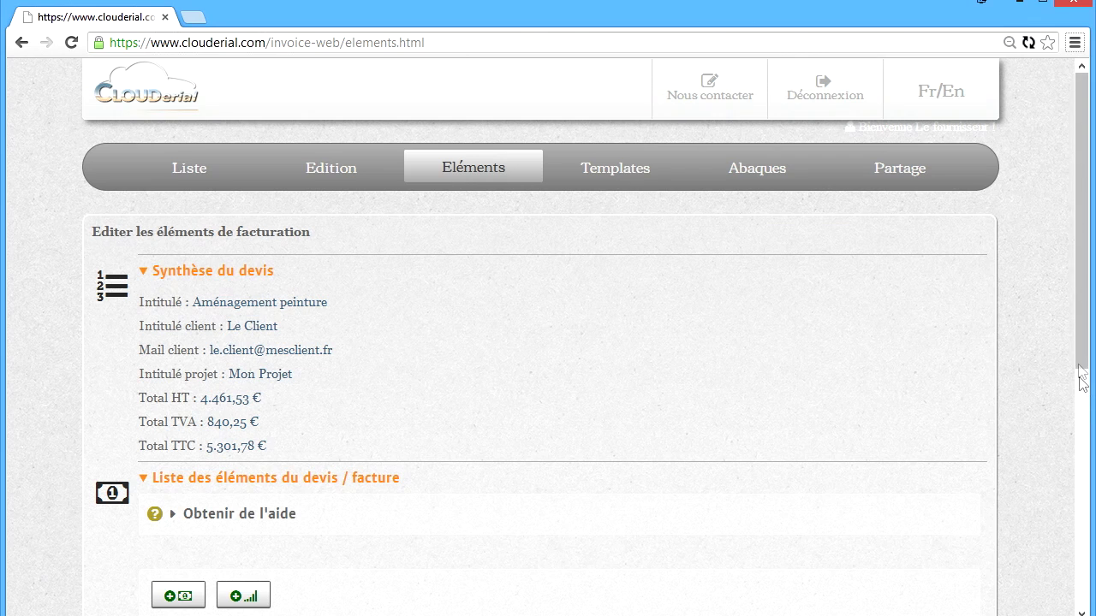
drag(1081, 361, 1080, 570)
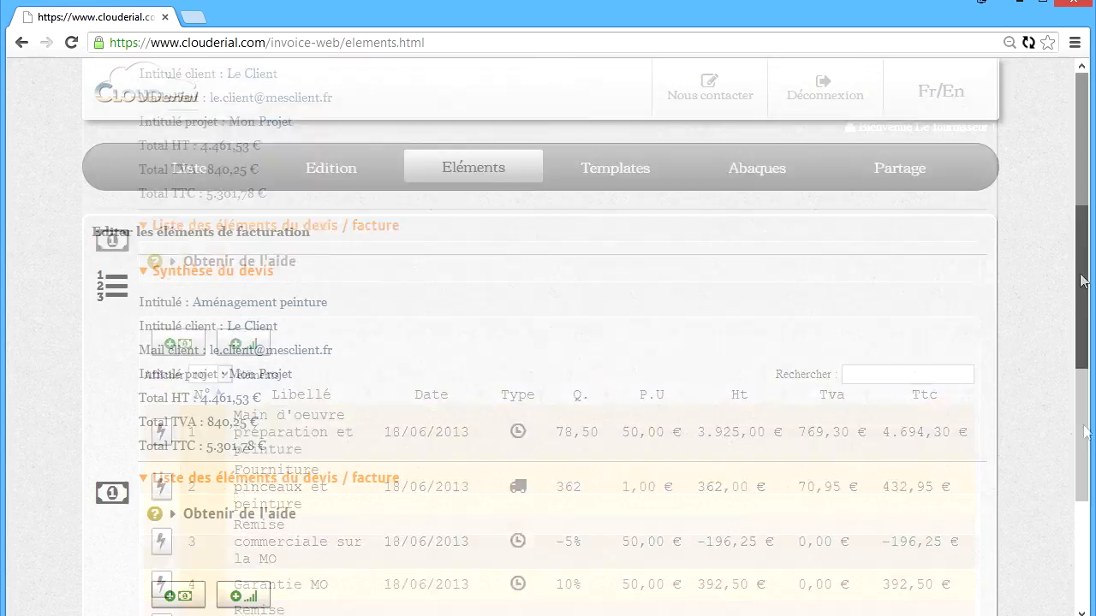
click(209, 175)
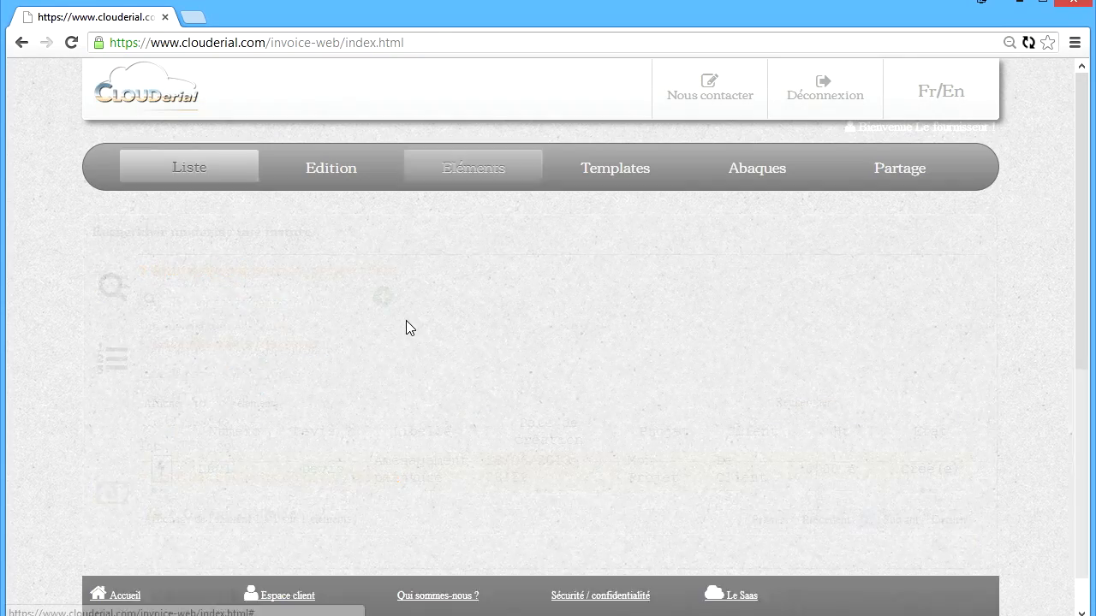
click(160, 469)
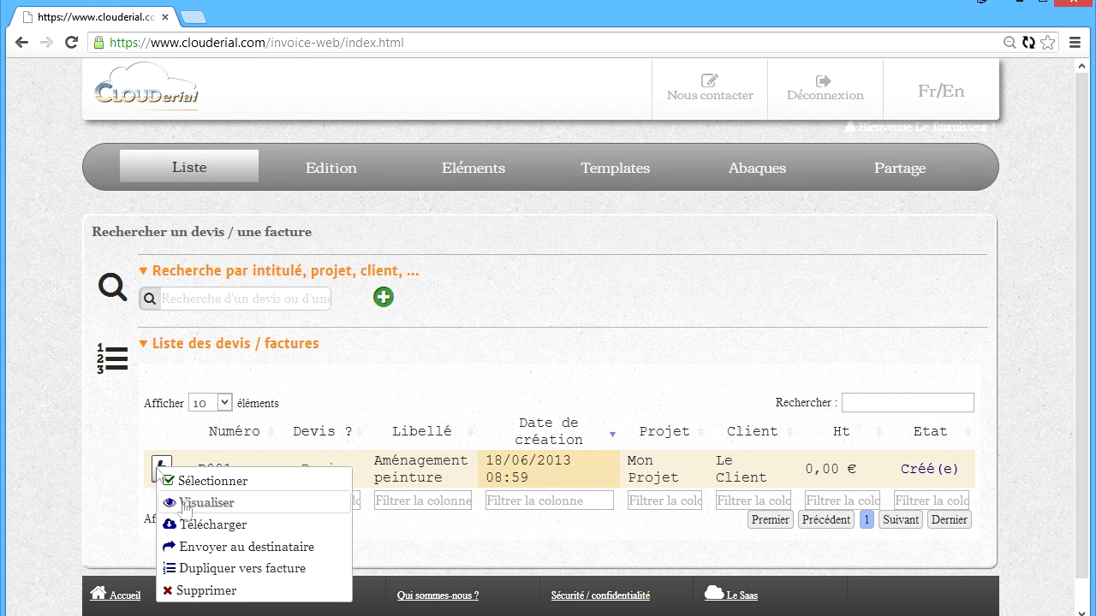
click(176, 503)
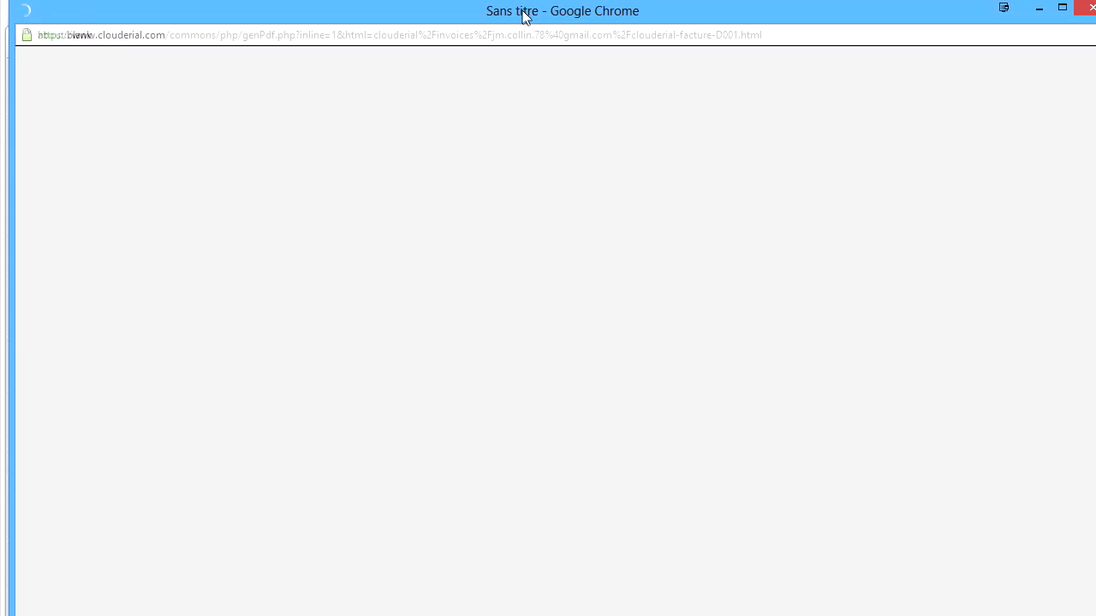
Review the previewed quote document down to its end and check the actions available for the "Aménagement peinture" quote
double_click(523, 17)
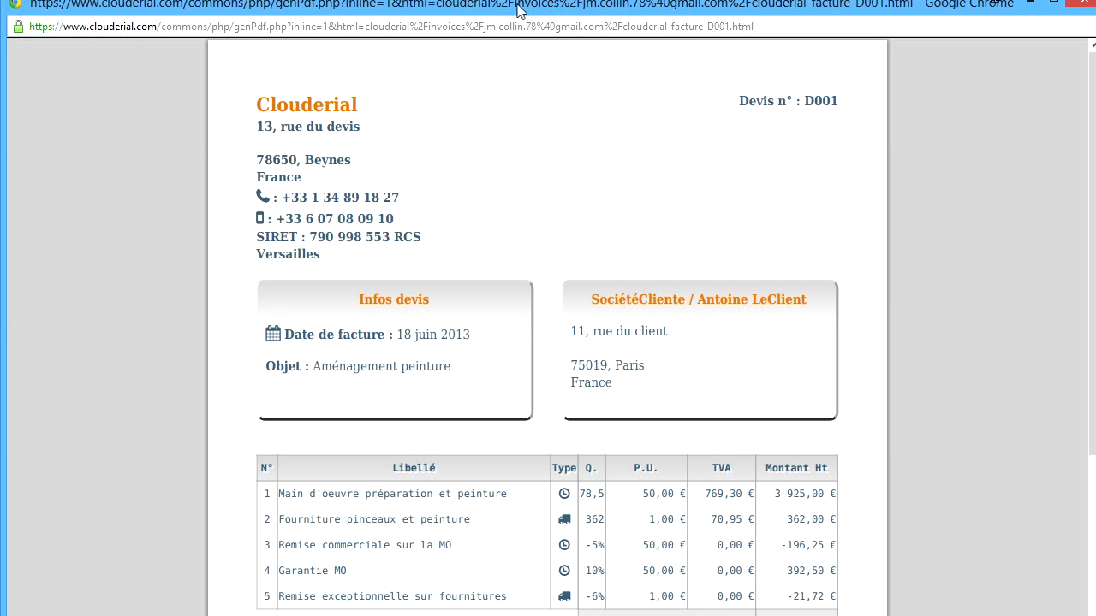
drag(1091, 338, 1090, 437)
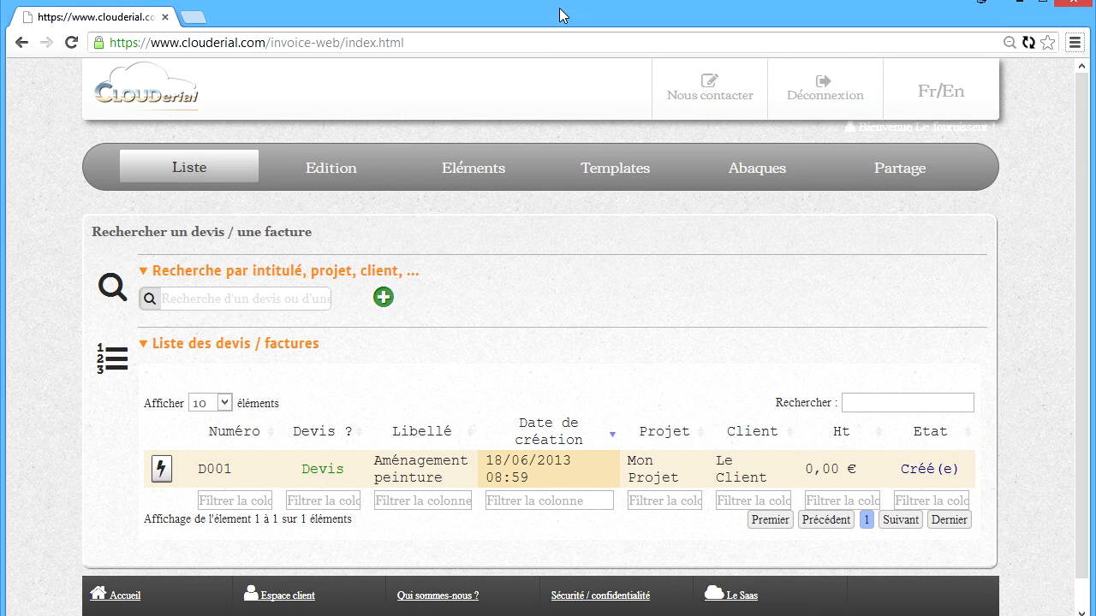
click(162, 471)
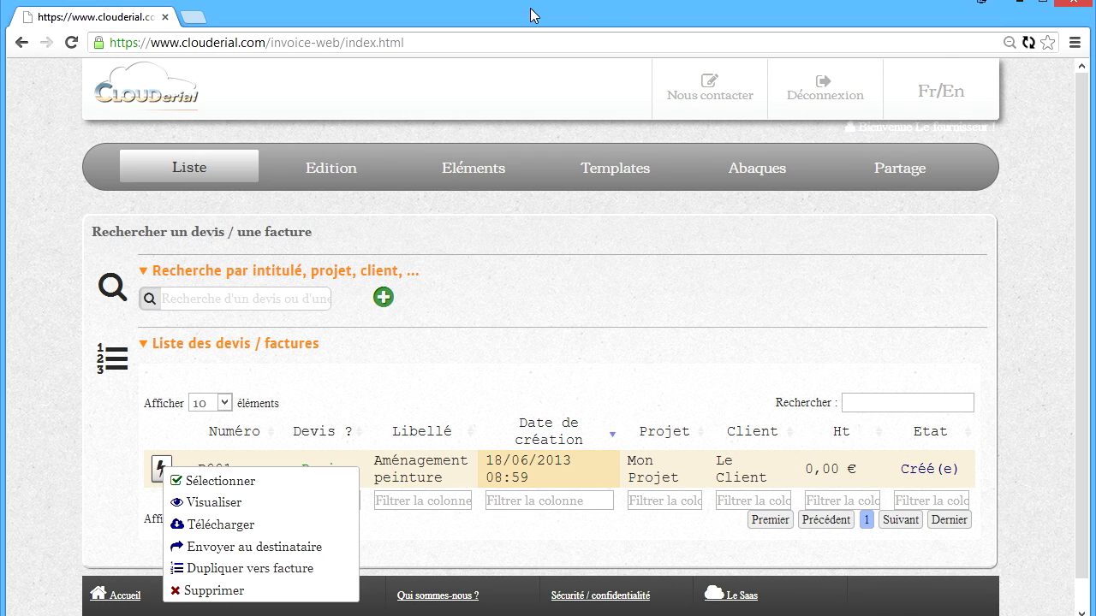
click(542, 468)
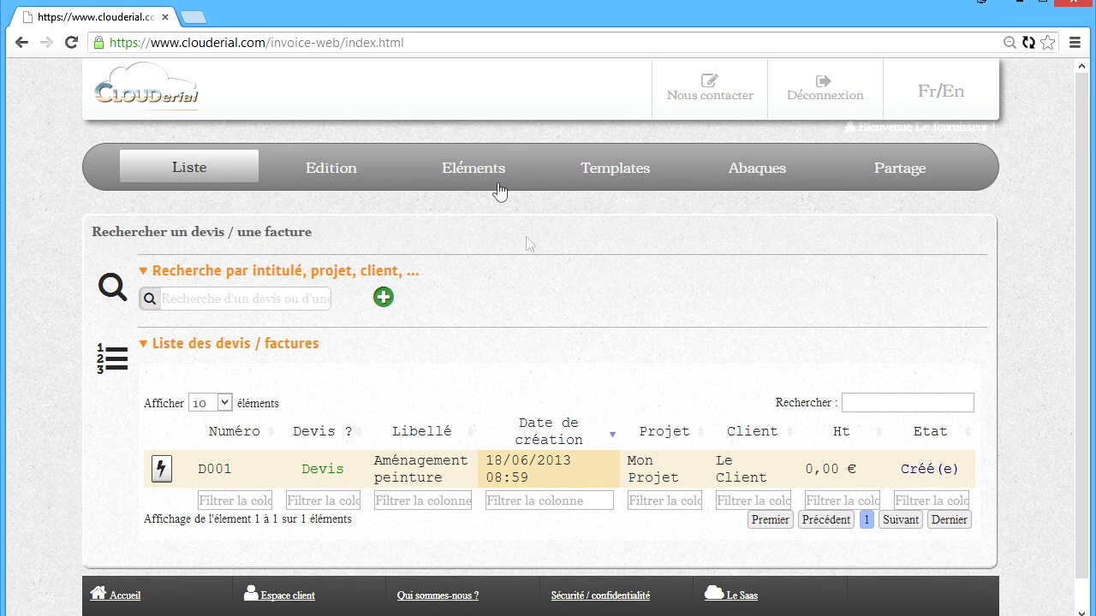
Go to the management of abaques and cancel the open modification of "Remise fournitures"
click(758, 177)
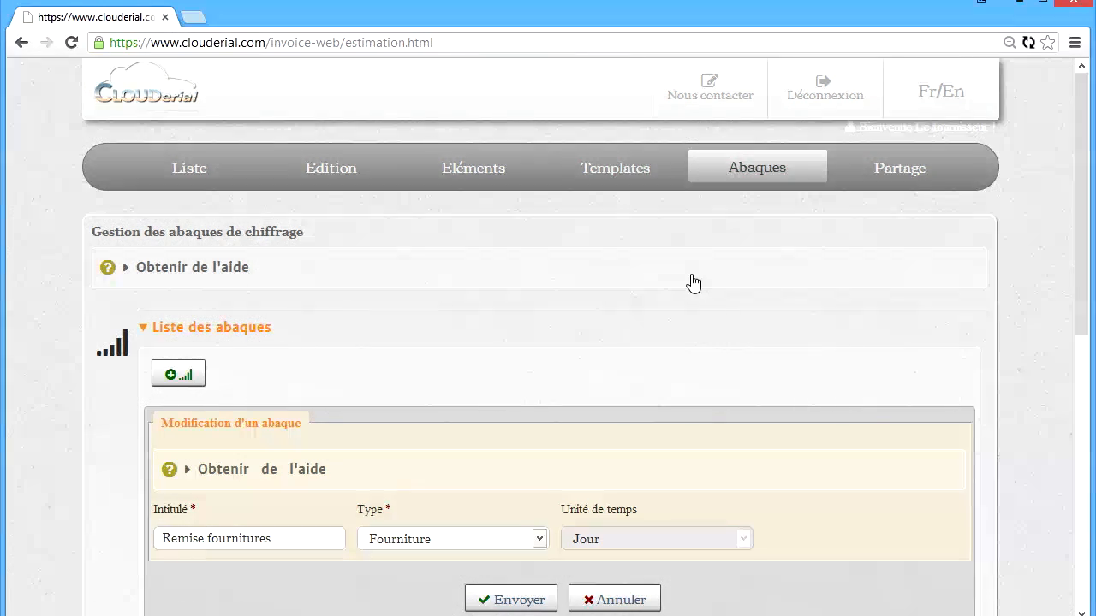
scroll(715, 273, down, 4)
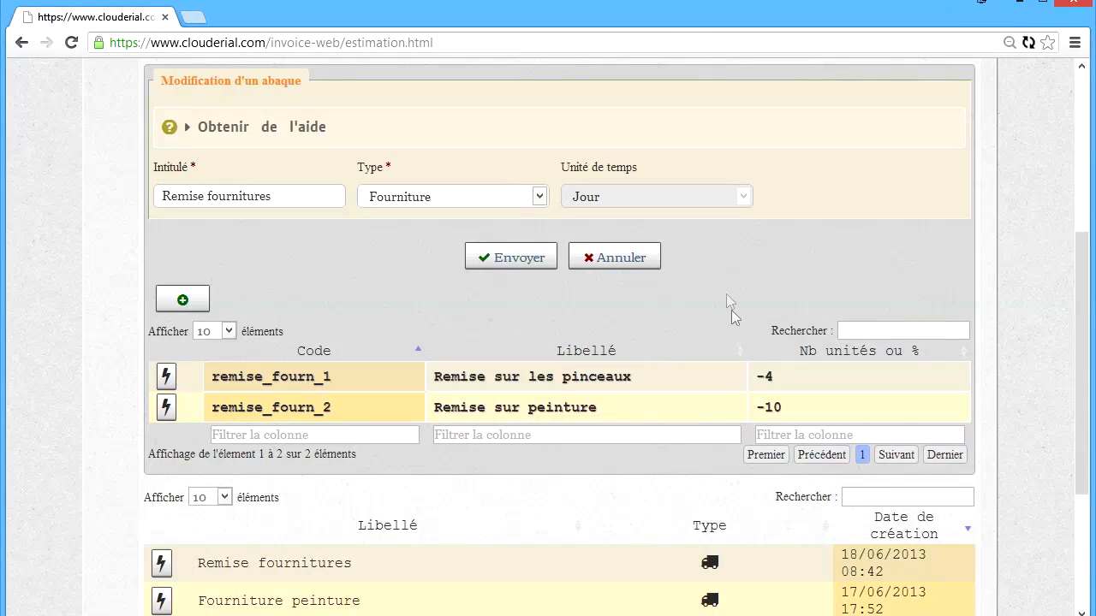
click(623, 256)
scroll(537, 382, down, 1)
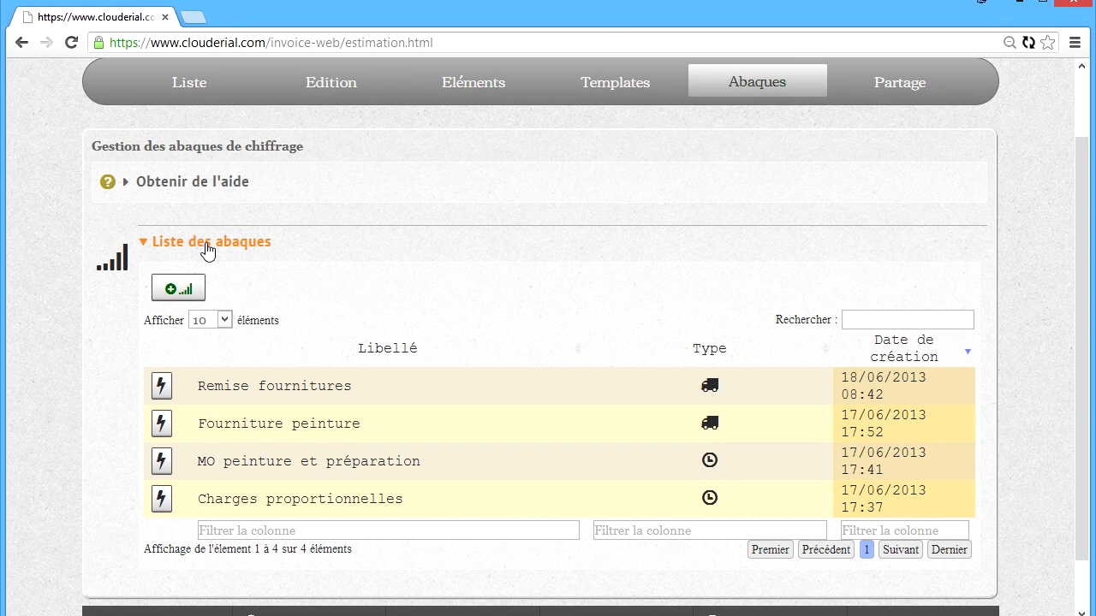
Read the help on abaque types, line fields and the worked example, and close the help
click(210, 186)
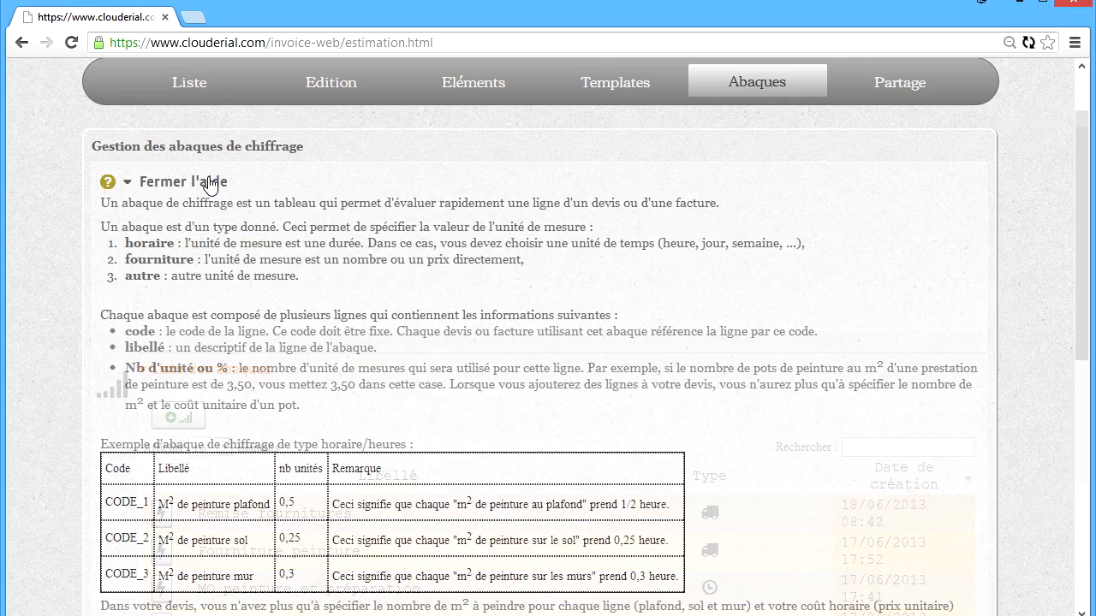
scroll(455, 336, down, 3)
scroll(455, 335, up, 4)
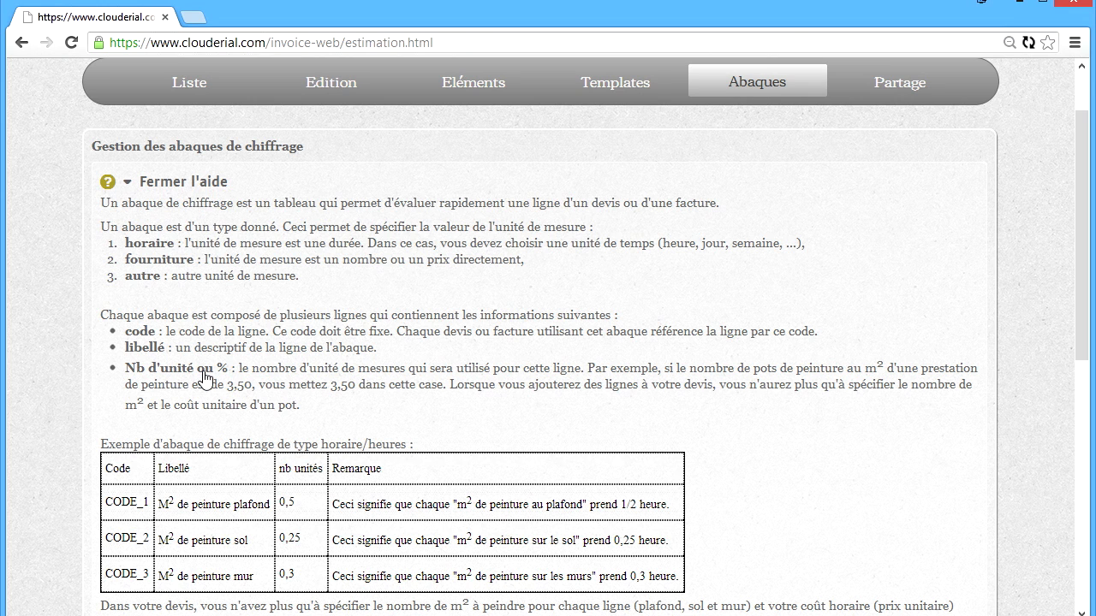
click(168, 182)
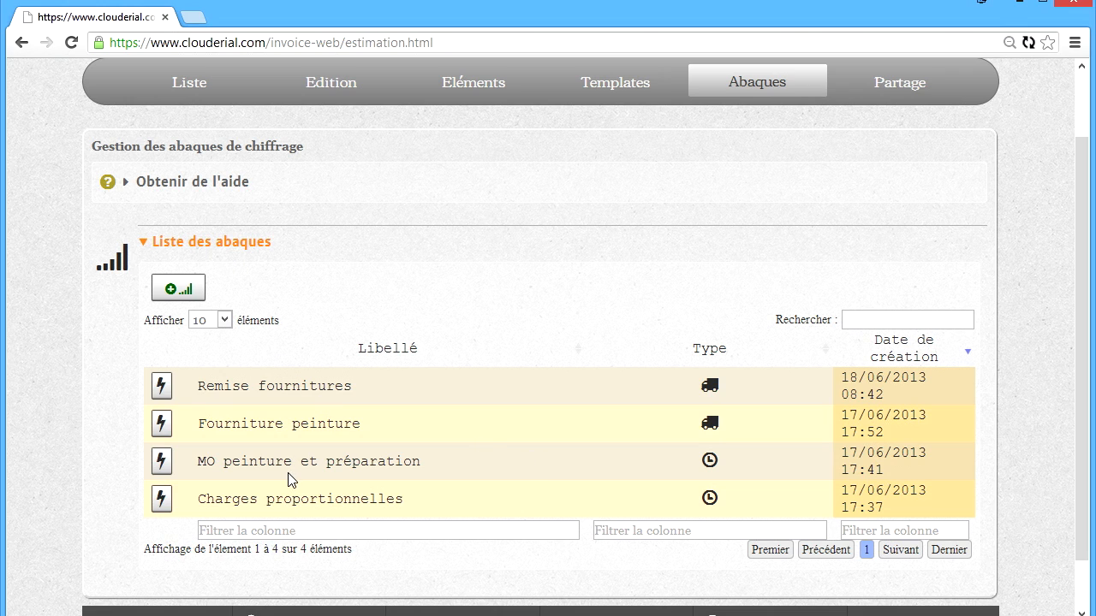
Create an abaque titled "Mon nouvel abaque" with type Horaire and time unit Heure, and submit it
click(191, 290)
click(245, 205)
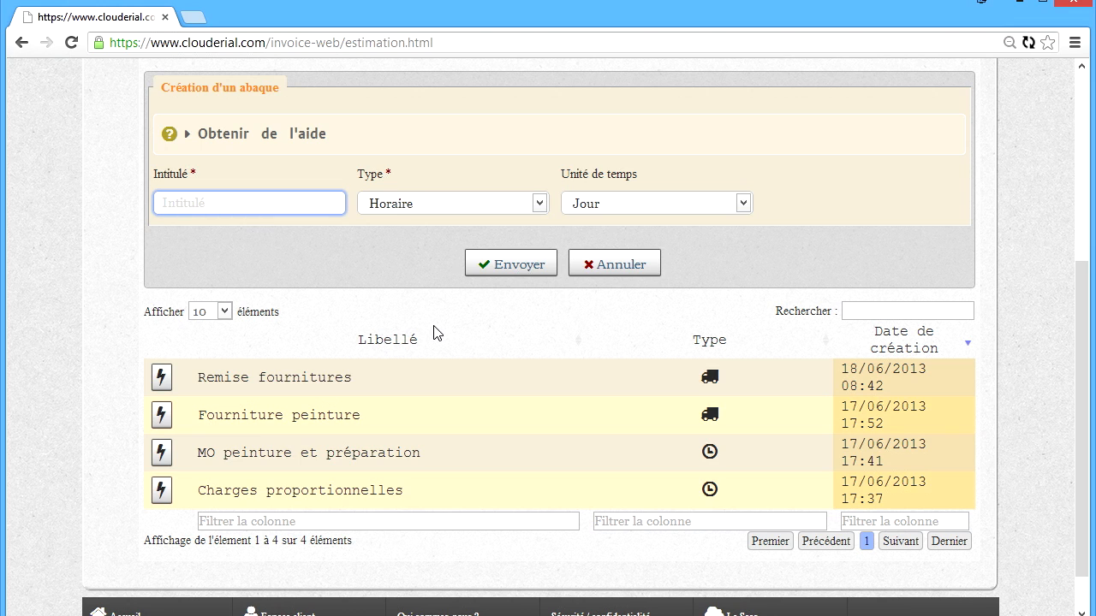
text(Mon nouvel abaque)
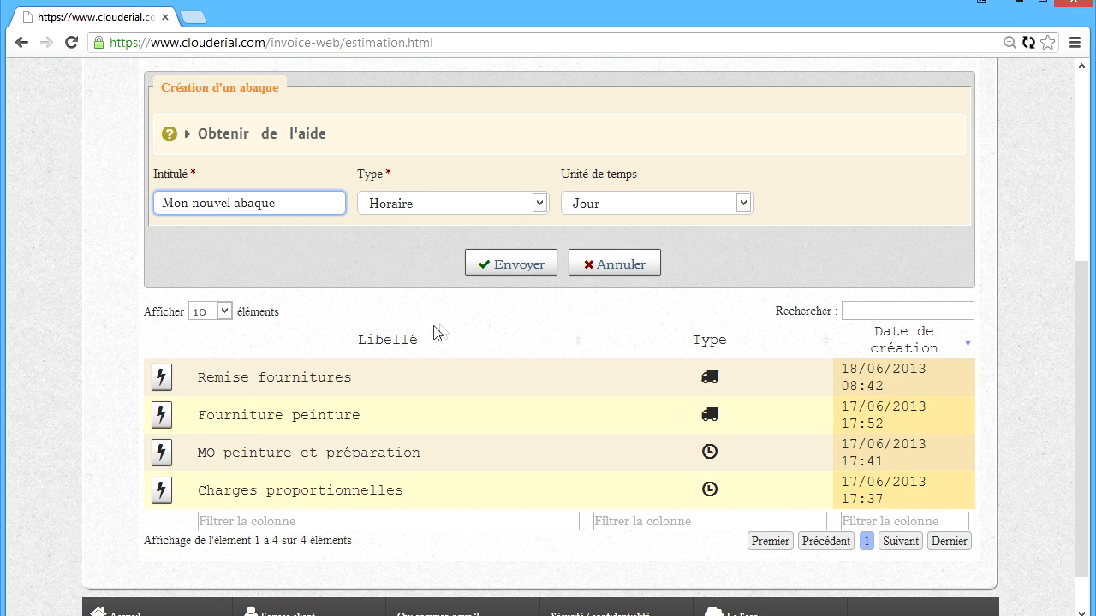
click(528, 208)
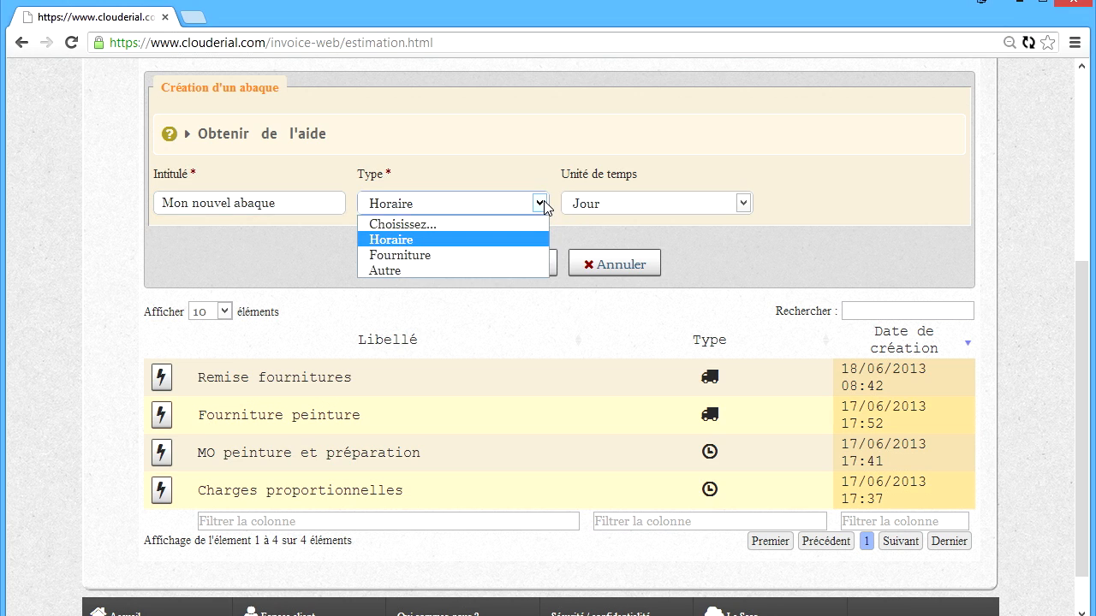
click(489, 240)
click(653, 203)
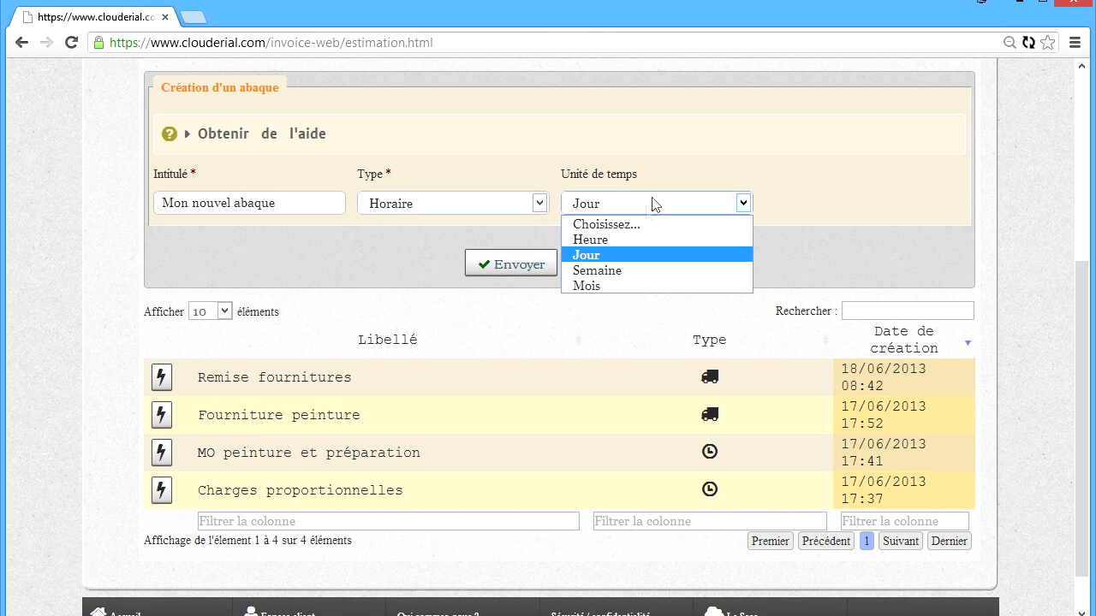
click(620, 241)
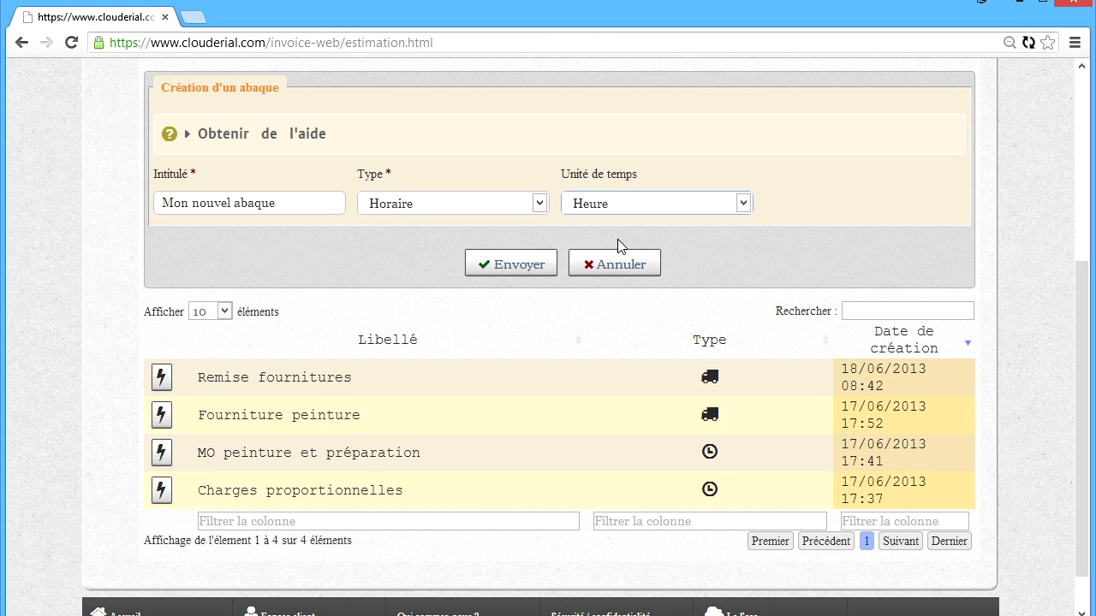
click(520, 266)
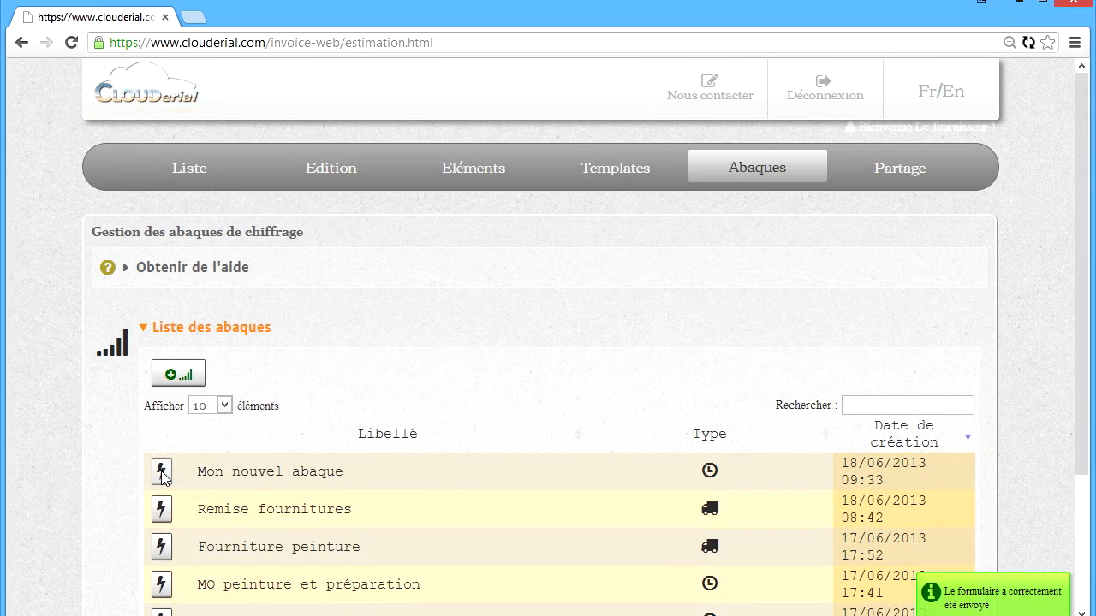
Open "Mon nouvel abaque" for modification and add a line with the code code_1
click(162, 473)
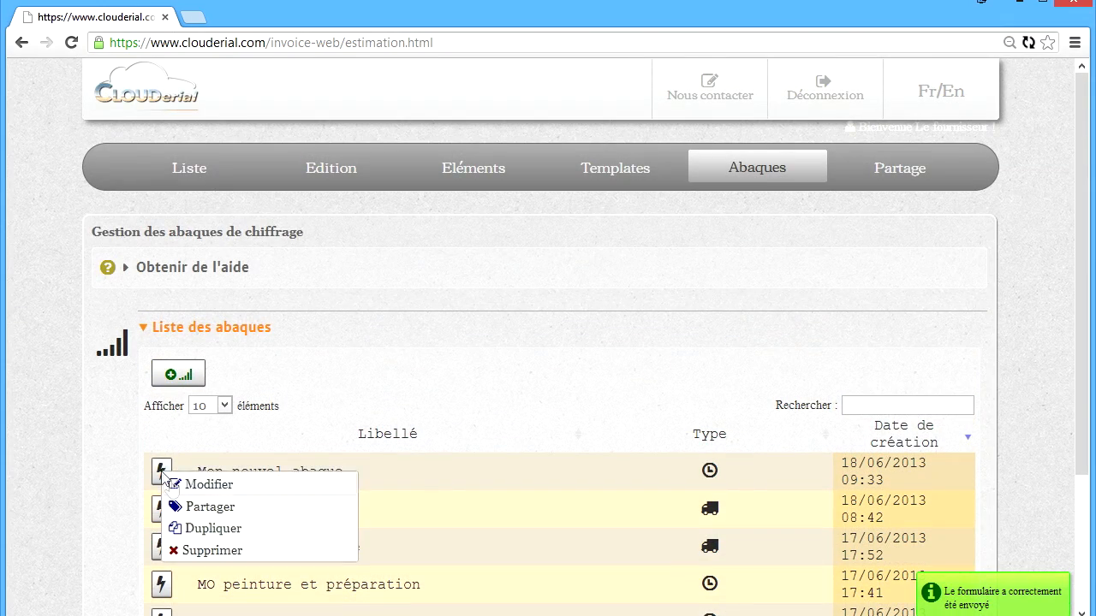
click(196, 481)
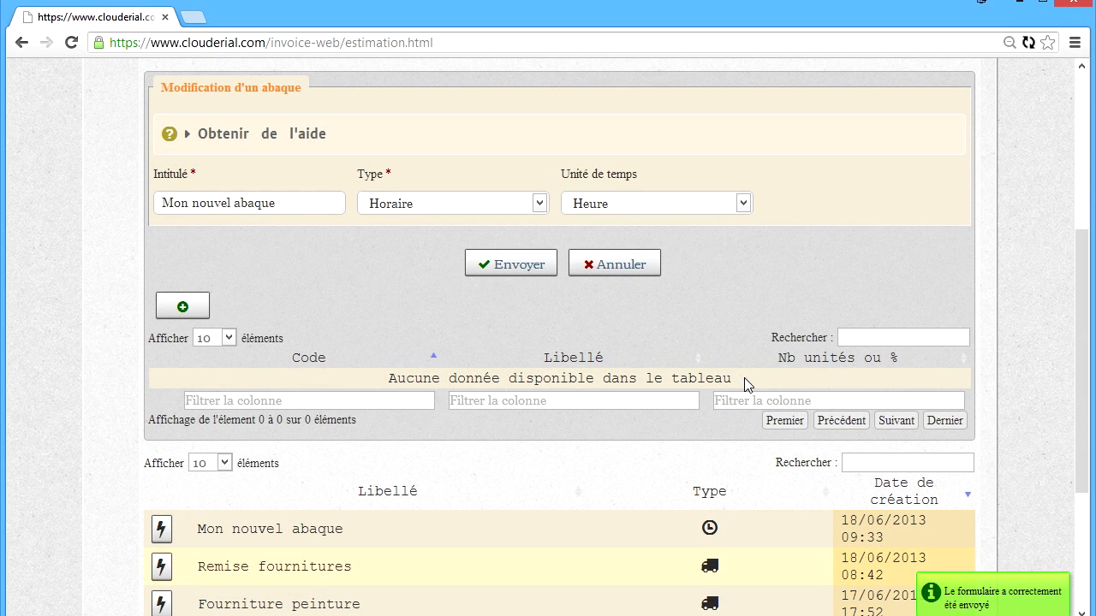
click(182, 306)
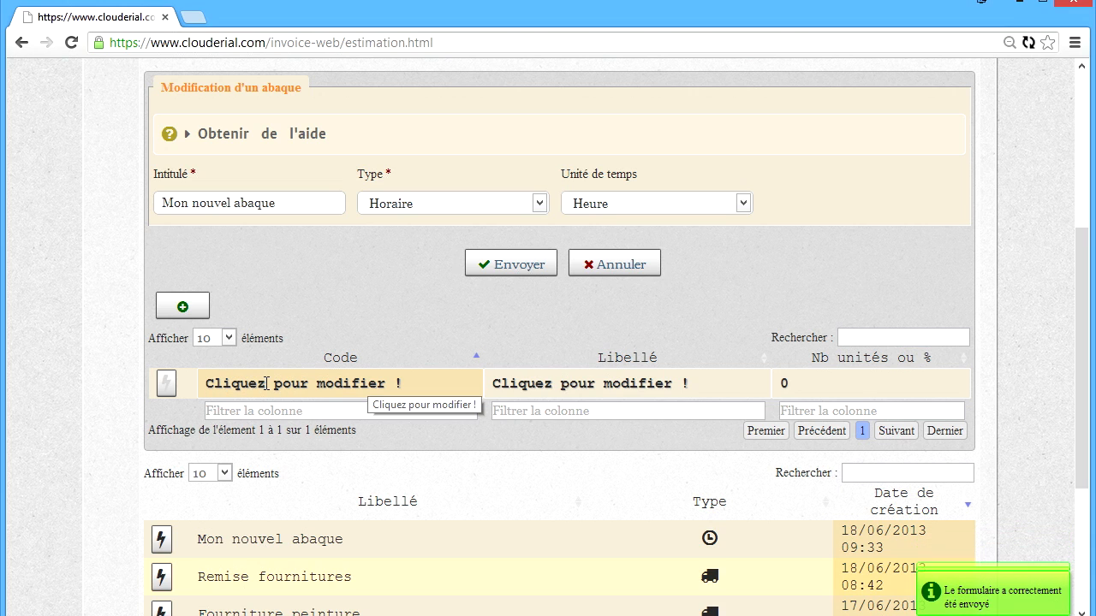
click(266, 384)
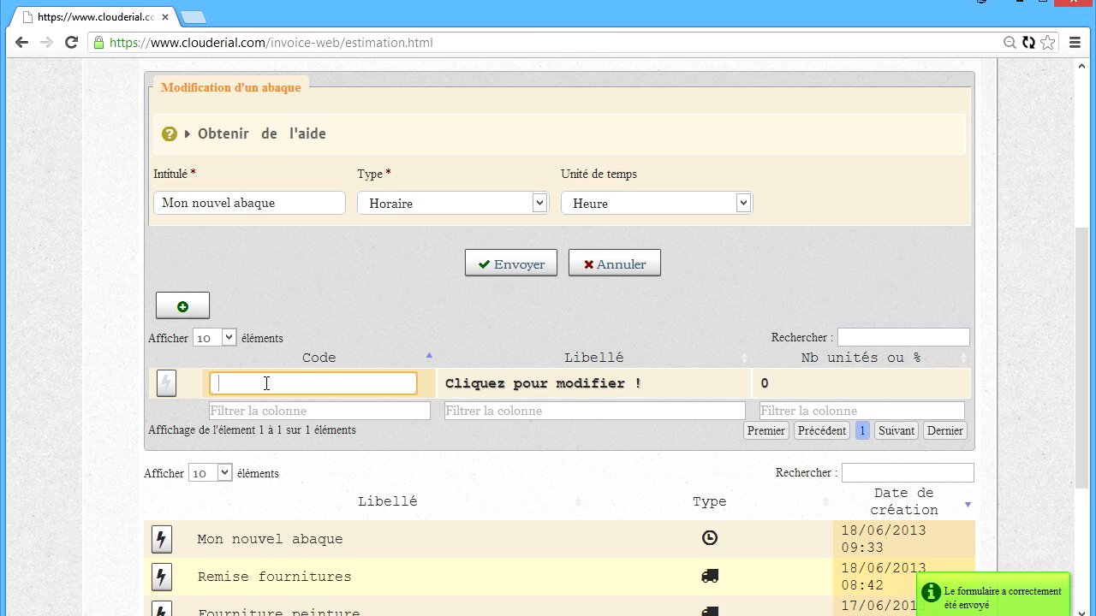
text(co)
key(Return)
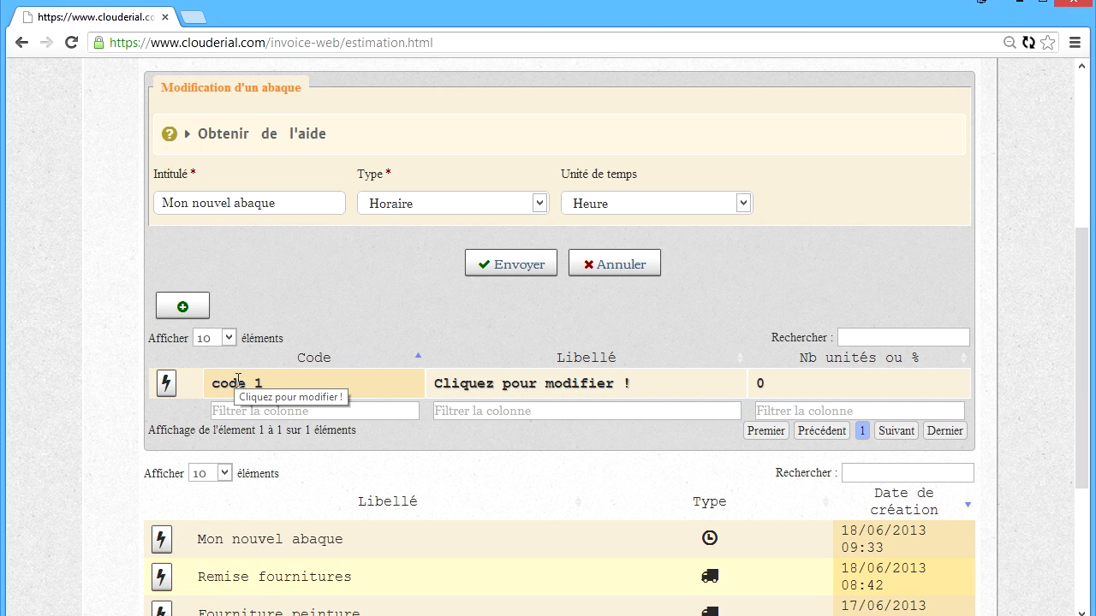
Set the code_1 line's label to "Ma première ligne de l'abaque" and its number of units to 12
click(517, 391)
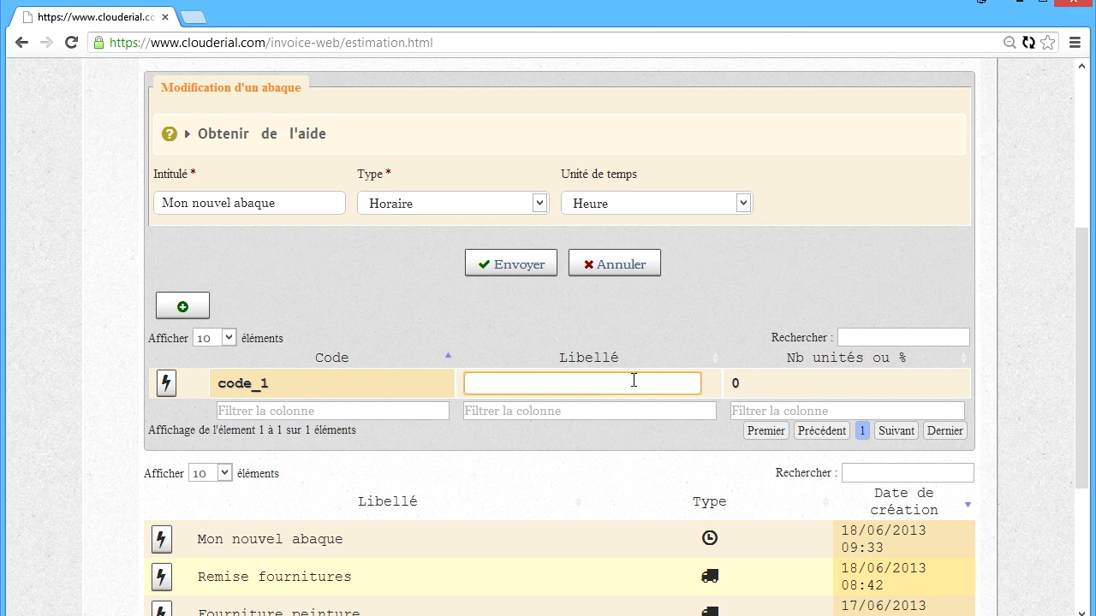
text(Ma première ligne de  l'a)
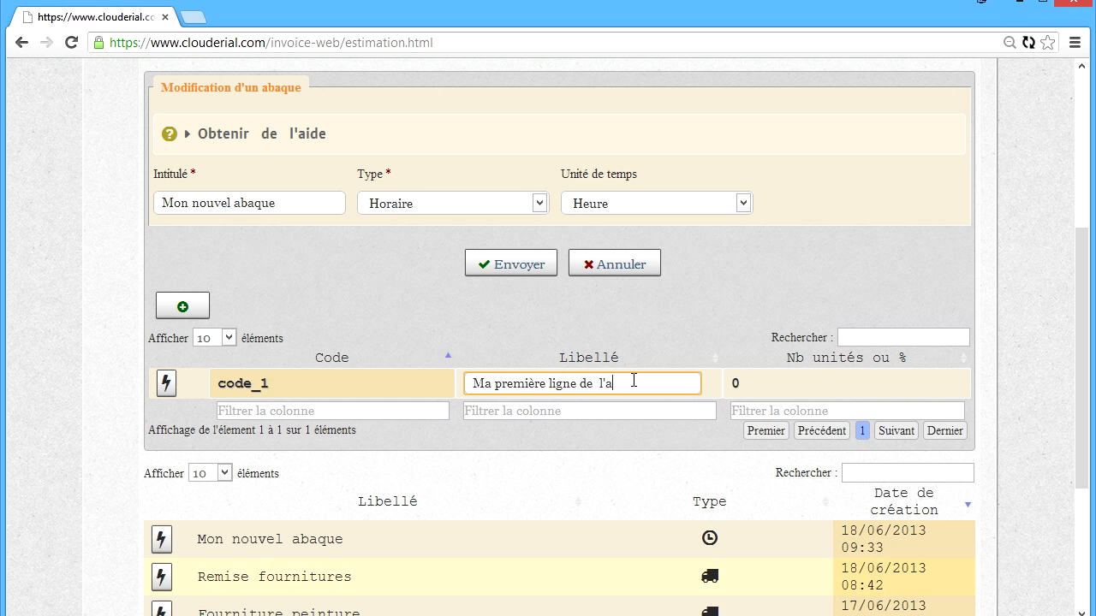
text(baque)
key(Return)
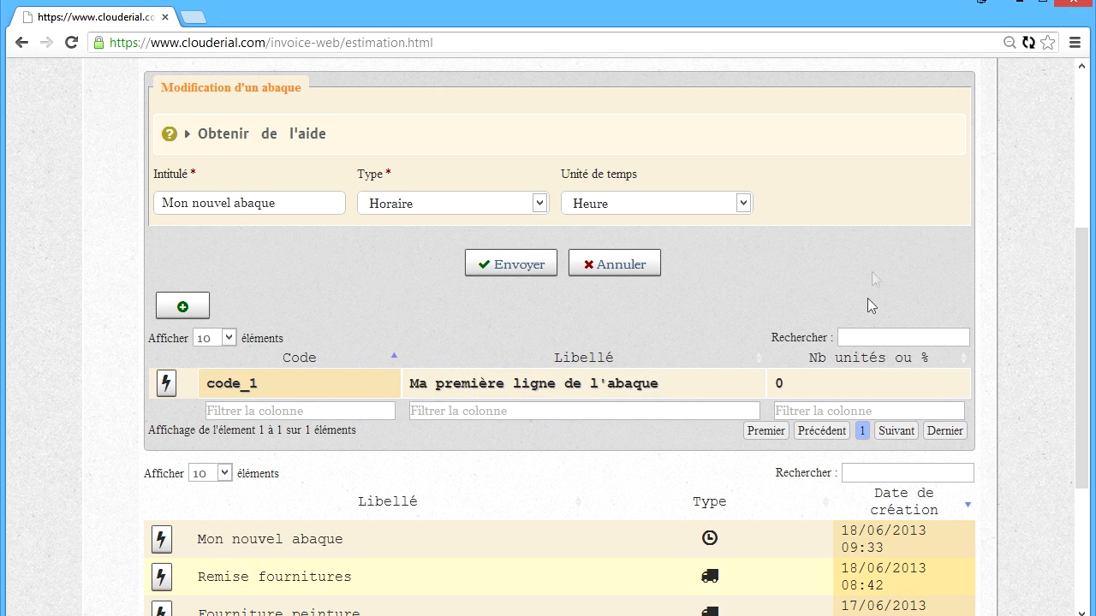
click(901, 380)
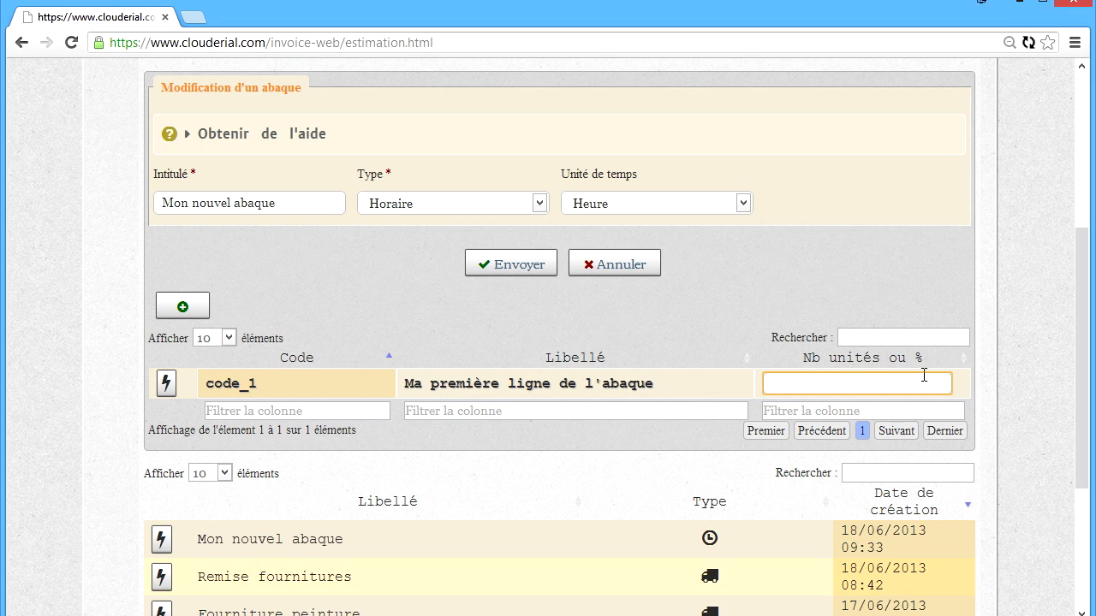
key(Return)
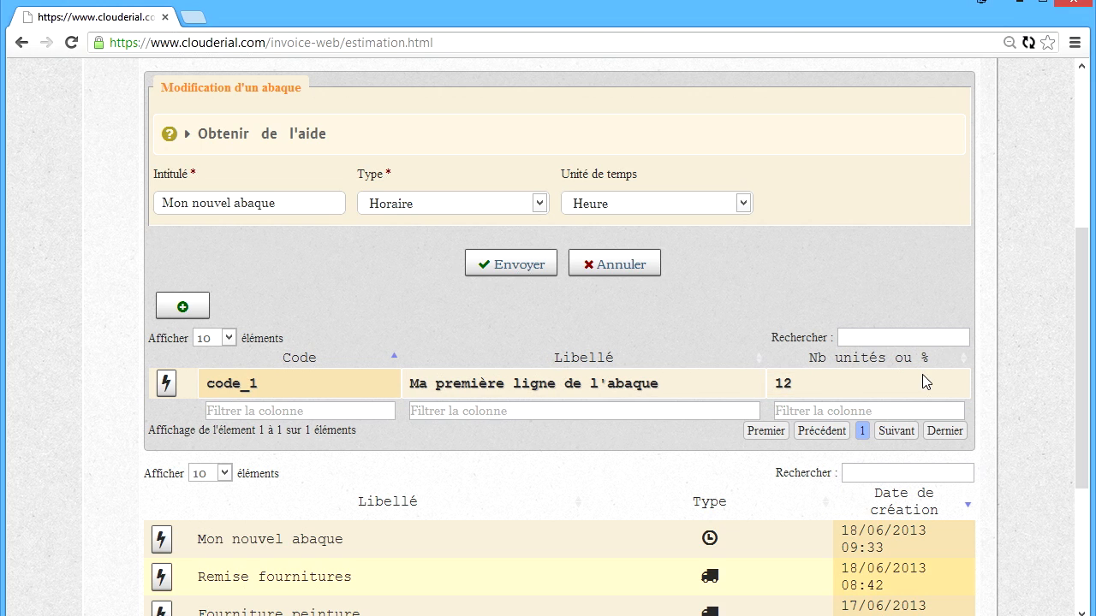
Duplicate the code_1 line and set the copy's code to code_2
click(166, 385)
click(213, 397)
click(253, 418)
drag(249, 414, 298, 414)
text(2)
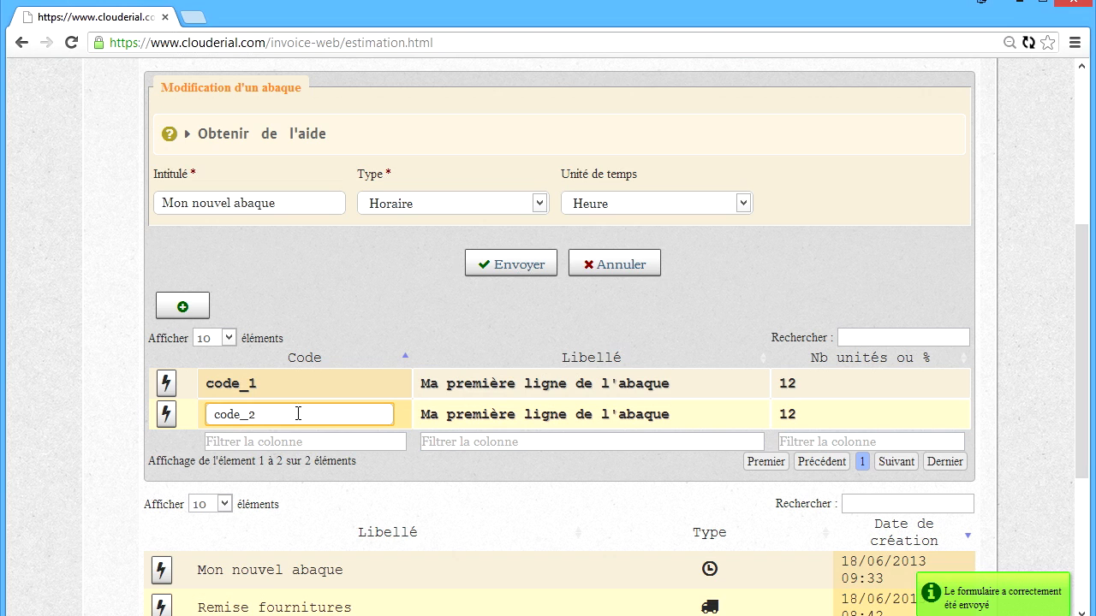
key(Return)
Change the code_2 line's label to "Ma deuxième ligne de l'abaque"
double_click(450, 415)
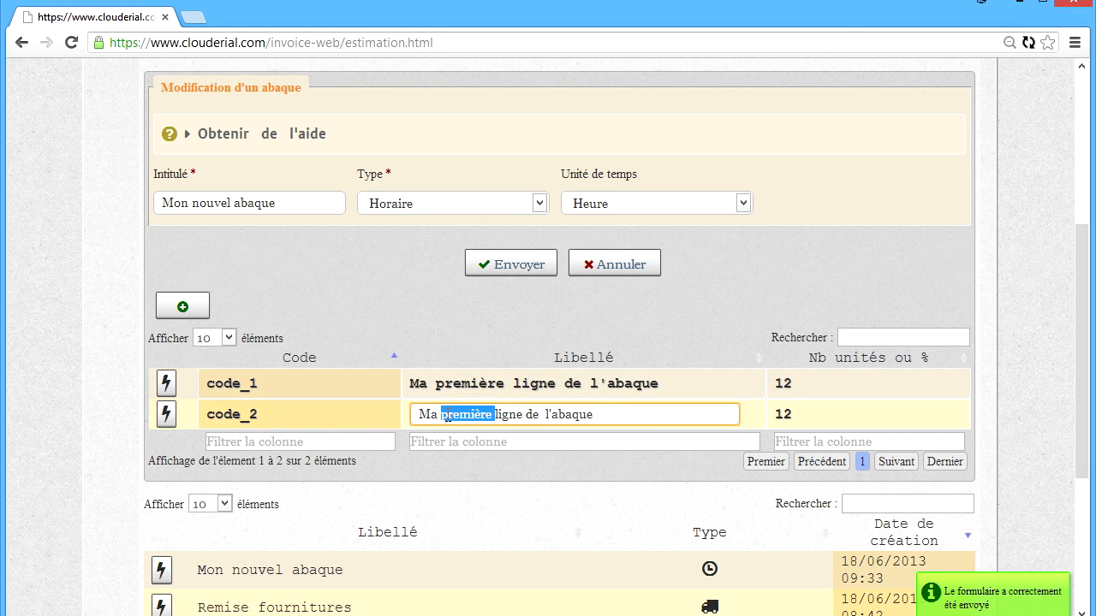
text(dexuim)
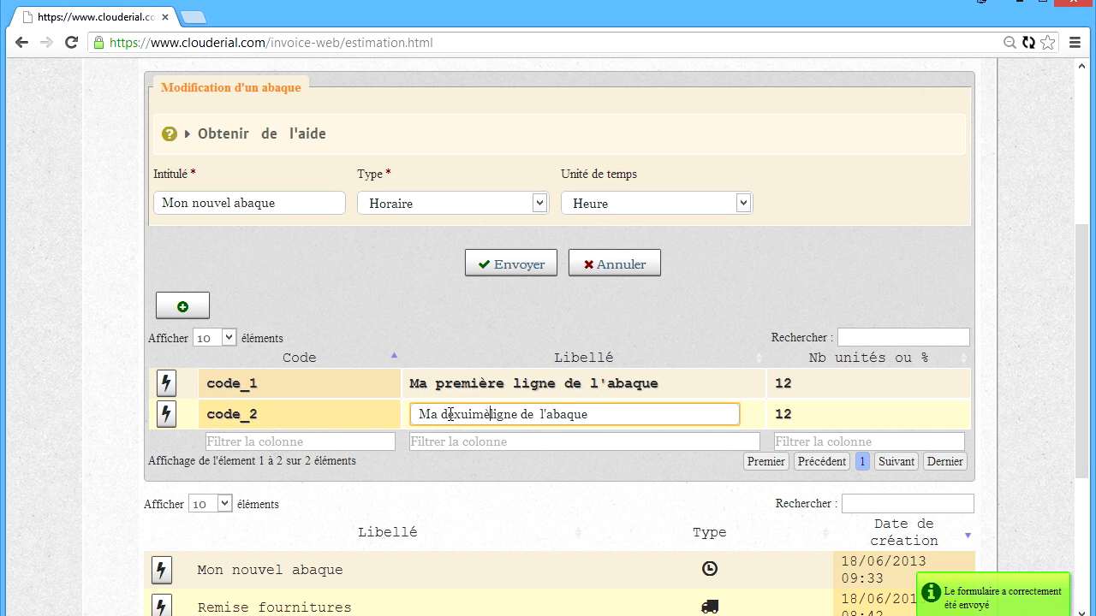
key(BackSpace)
key(BackSpace)
key(BackSpace)
key(BackSpace)
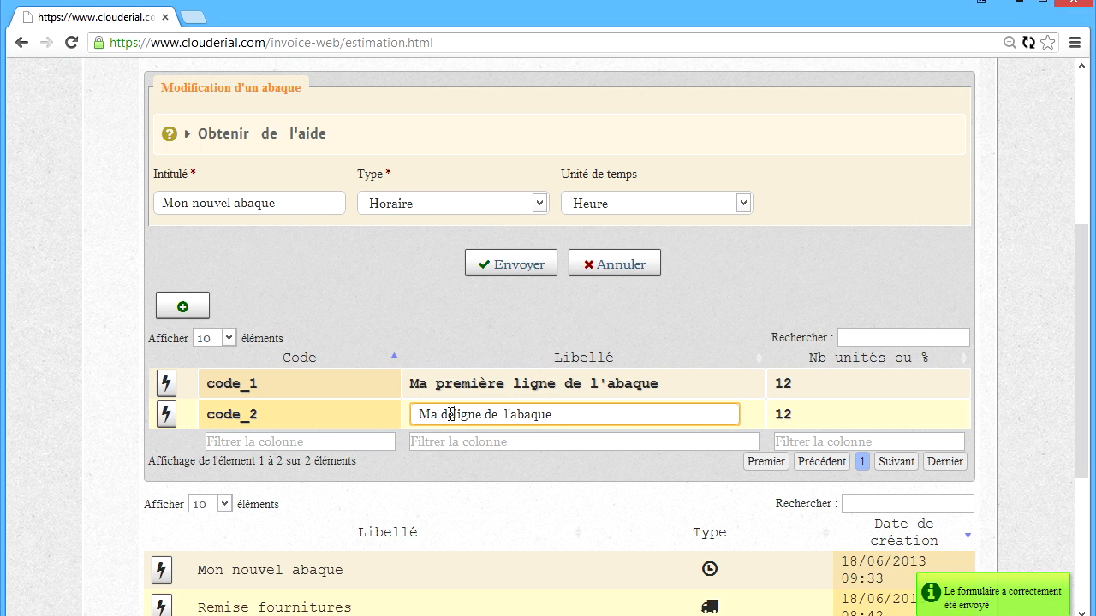
text(uxième)
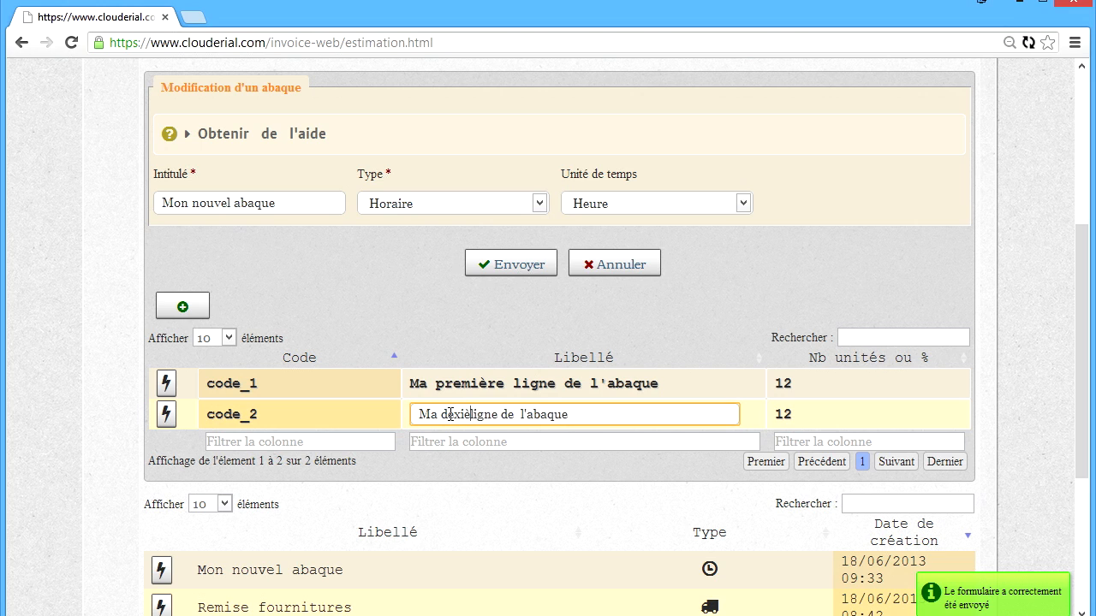
key(Return)
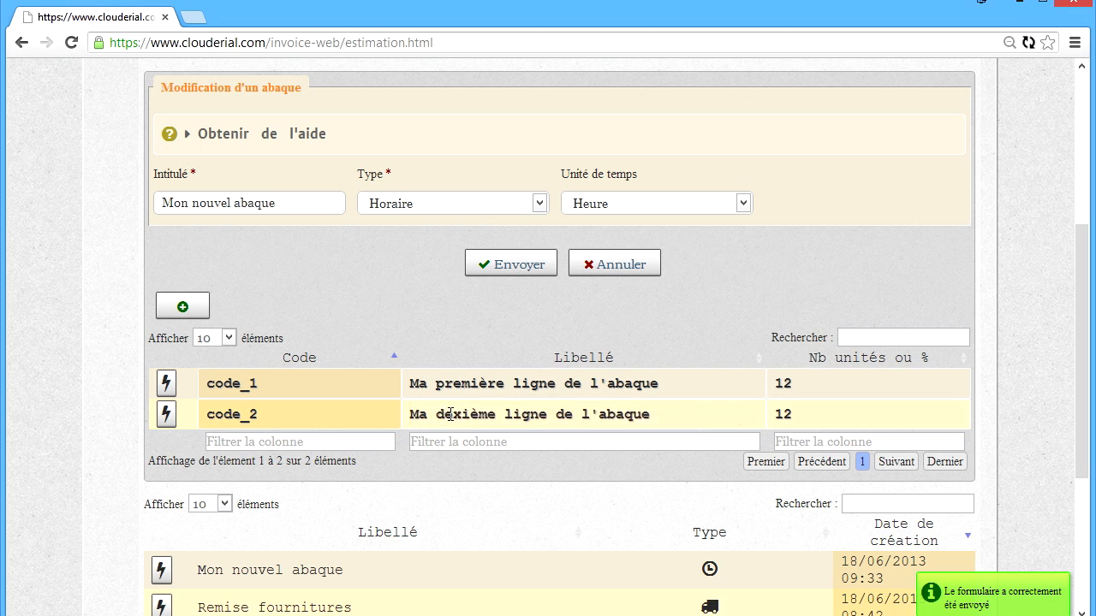
click(463, 414)
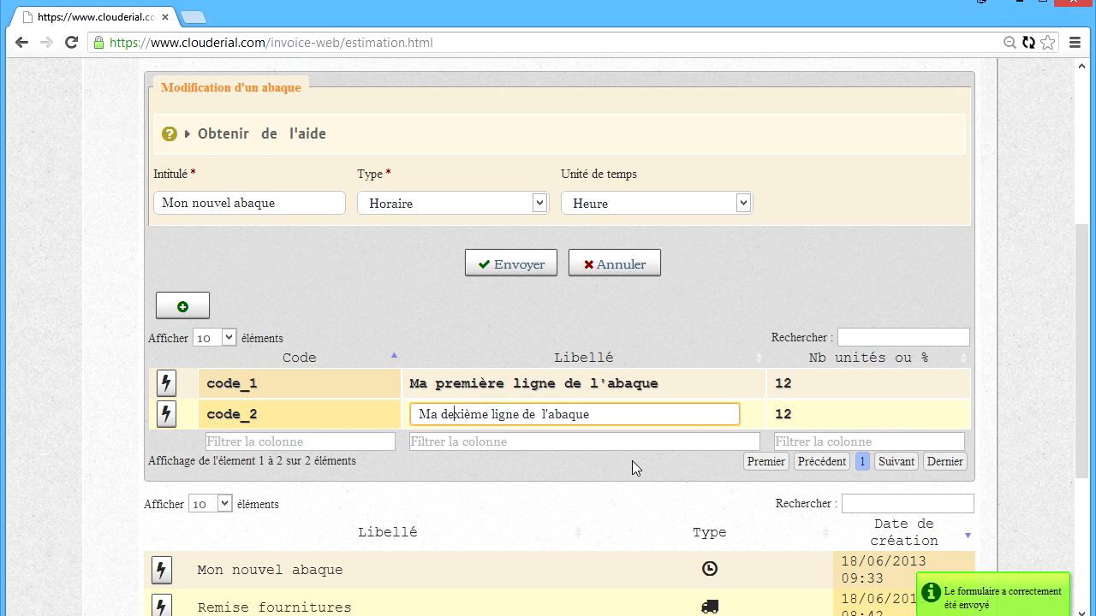
key(Return)
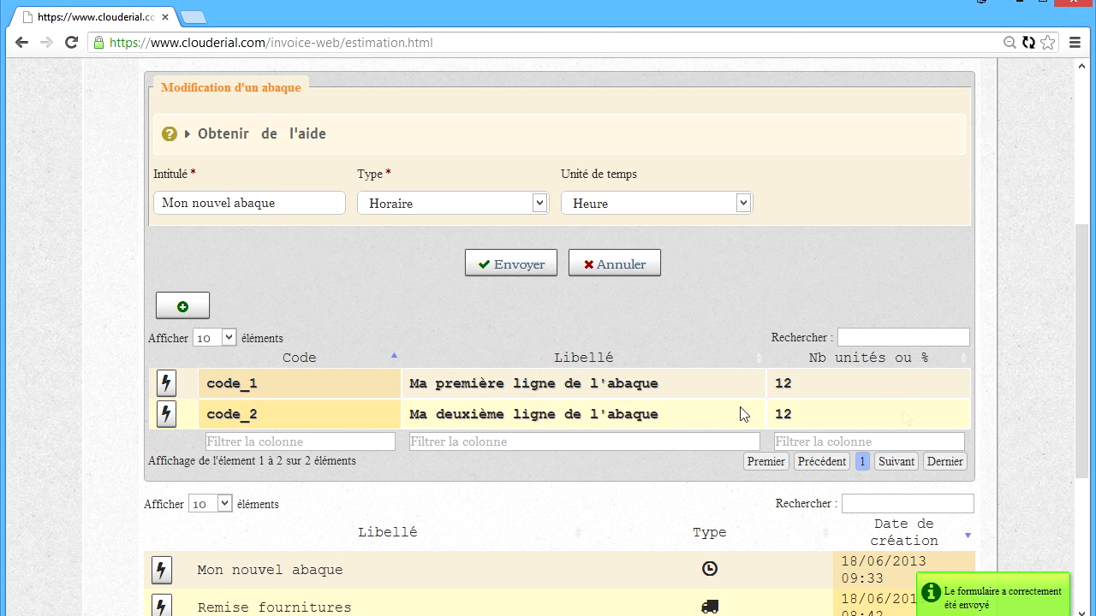
Set the code_2 line's number of units to -12,34 and submit the abaque
click(816, 413)
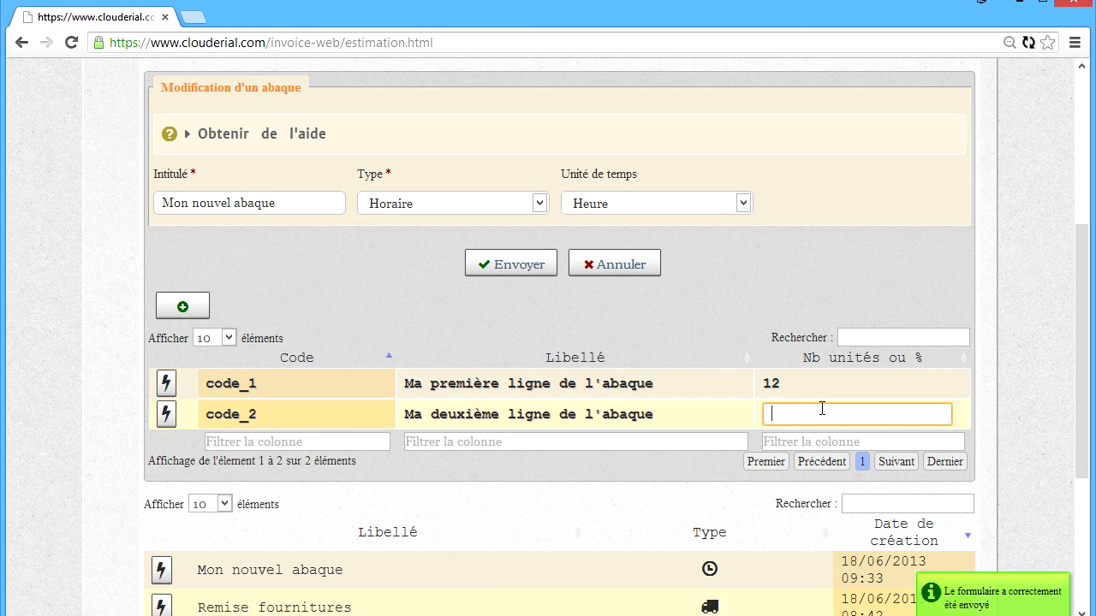
text(-12,34)
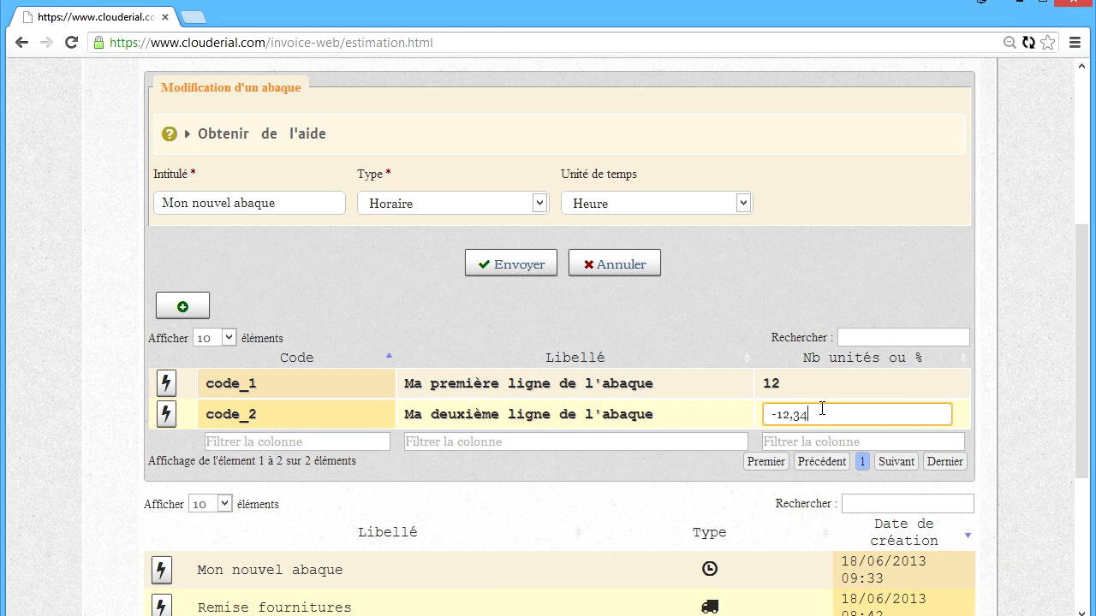
key(Return)
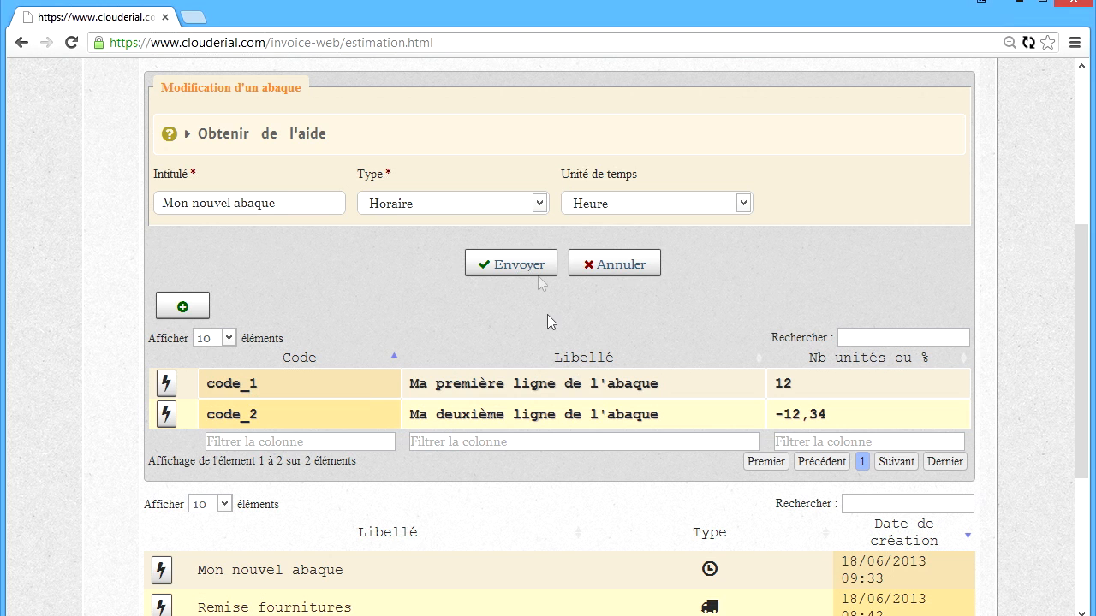
click(511, 272)
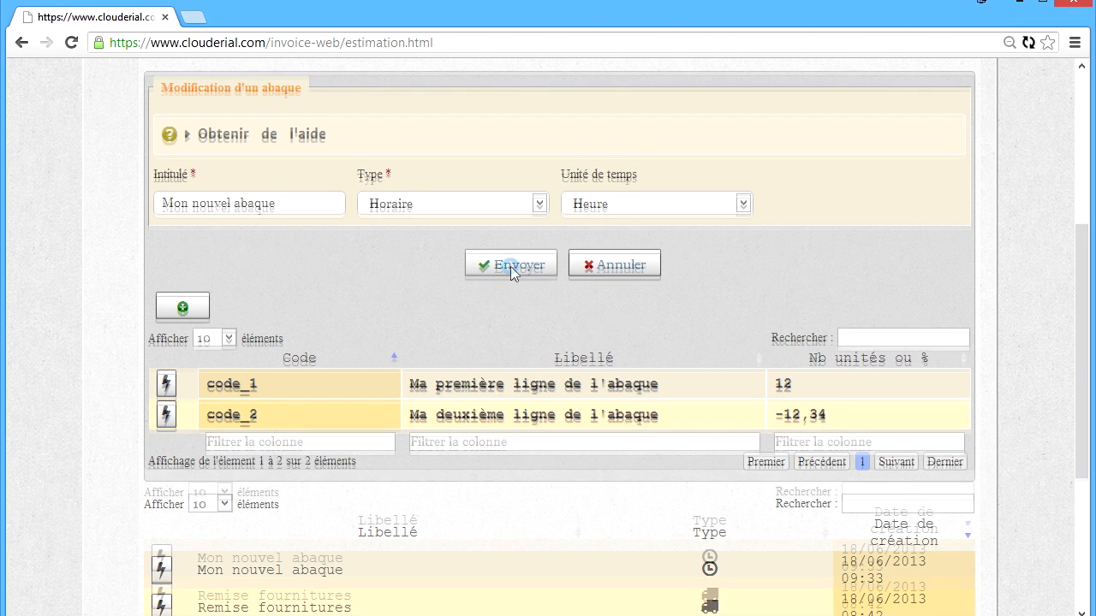
Open the abaque "MO peinture et préparation" to examine its coded lines and units, and close it without changes
scroll(477, 492, down, 2)
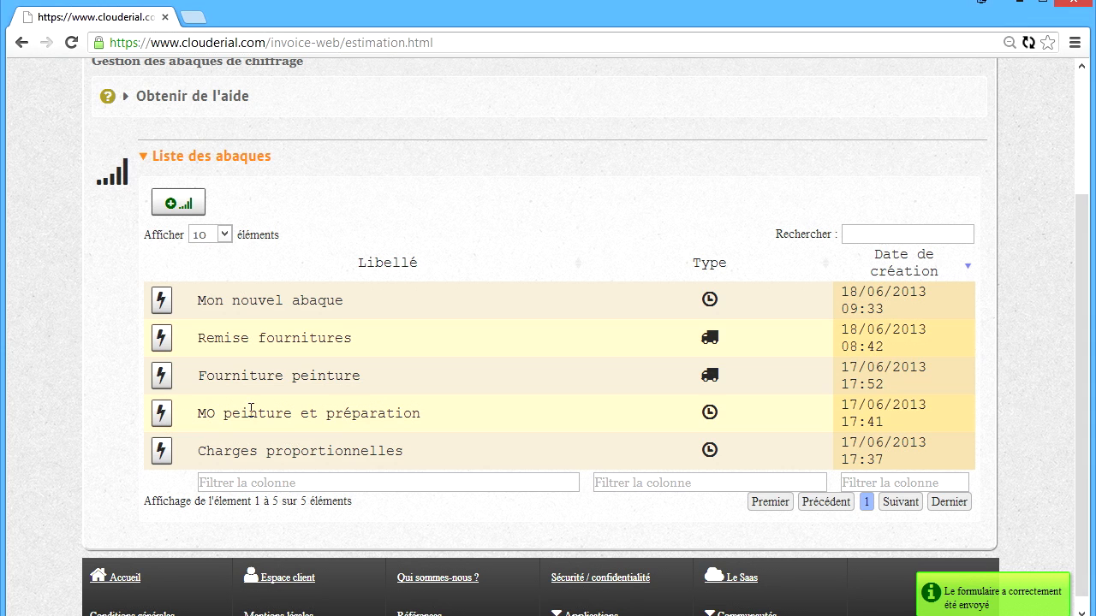
click(169, 417)
click(196, 423)
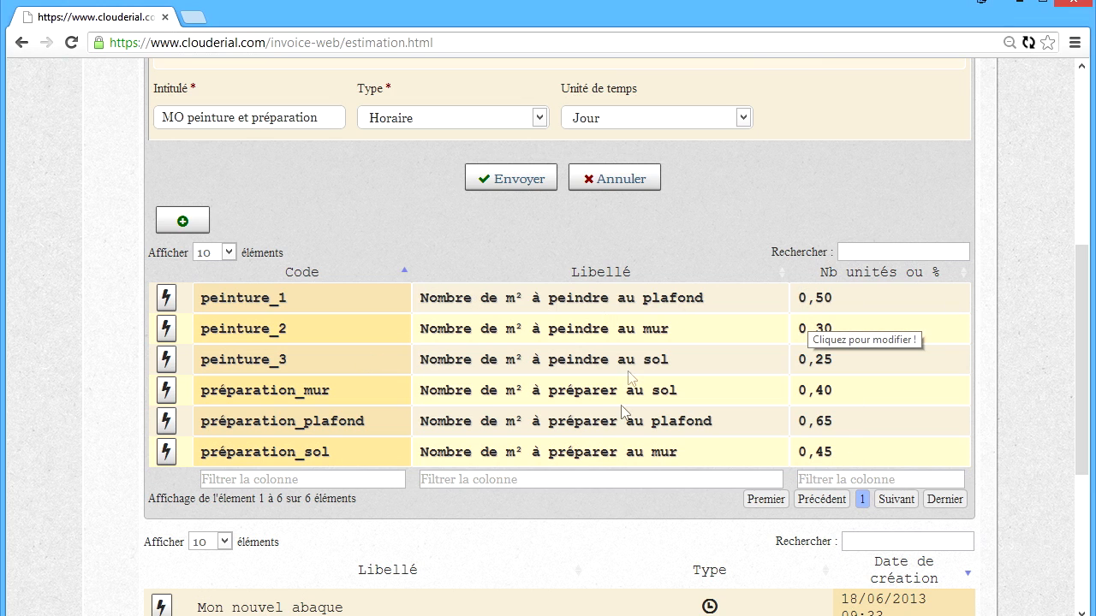
click(599, 177)
Go to the quote's elements and start a new element based on the abaque "Mon nouvel abaque"
click(461, 176)
scroll(428, 287, down, 5)
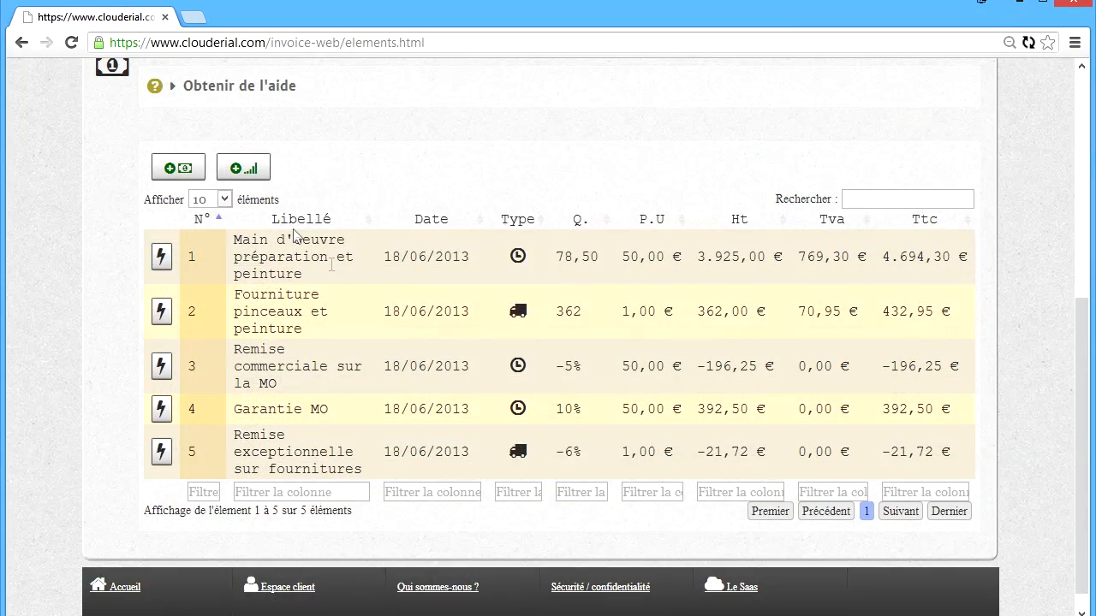
click(255, 171)
click(255, 277)
key(Down)
key(Down)
key(Down)
key(Down)
key(Return)
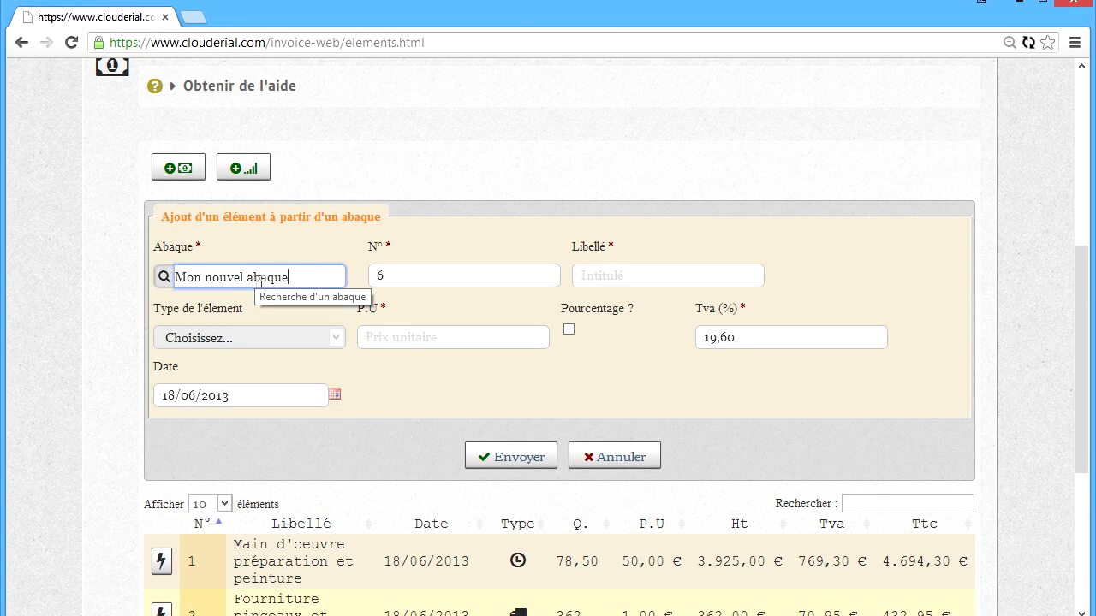
Try to submit the new element with the label "ma nouvelle ligne" and a unit price of 50, and close the form
click(656, 271)
text(ma nouvelle l)
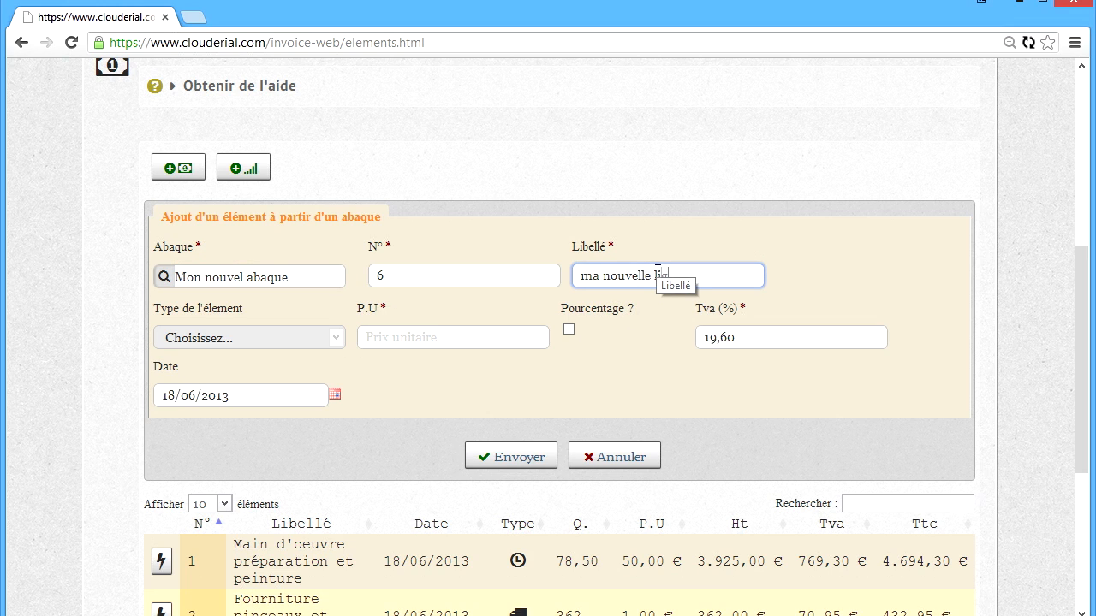
text(igne)
key(Tab)
text(50)
click(442, 338)
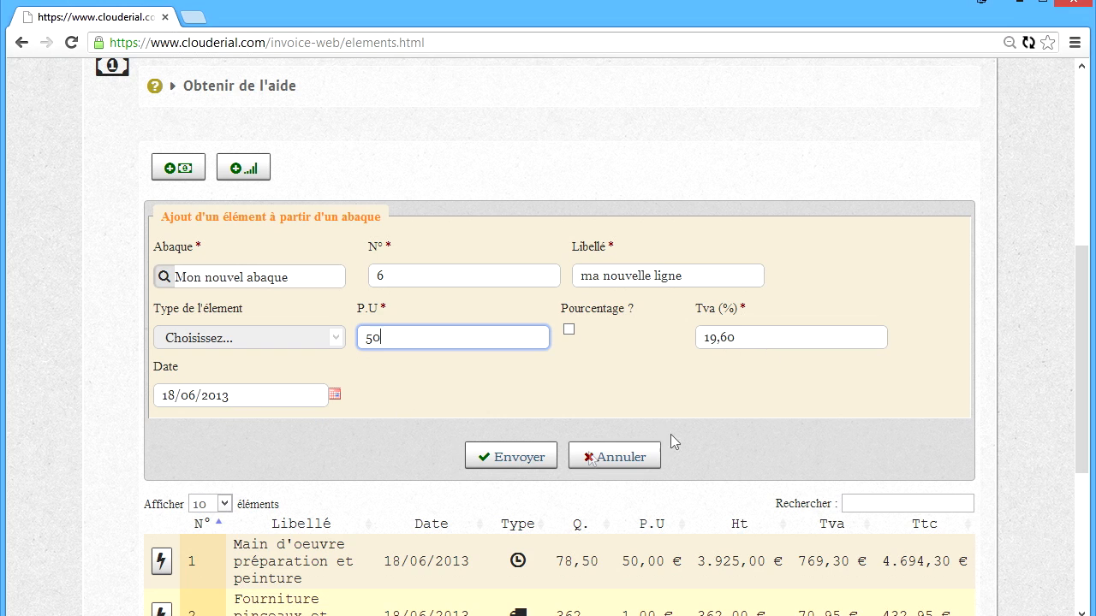
click(511, 459)
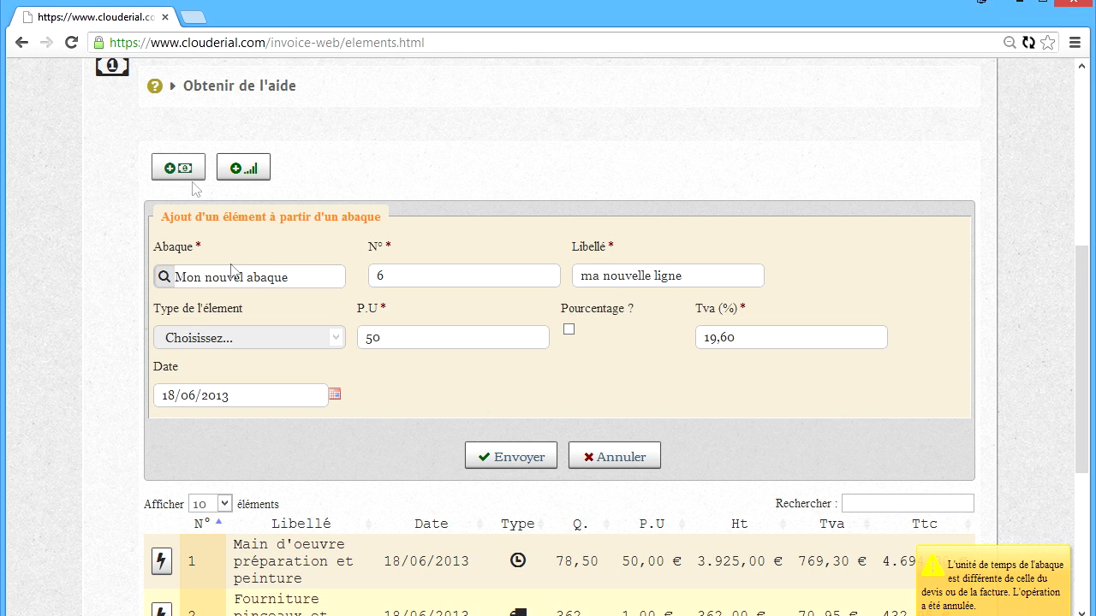
click(605, 458)
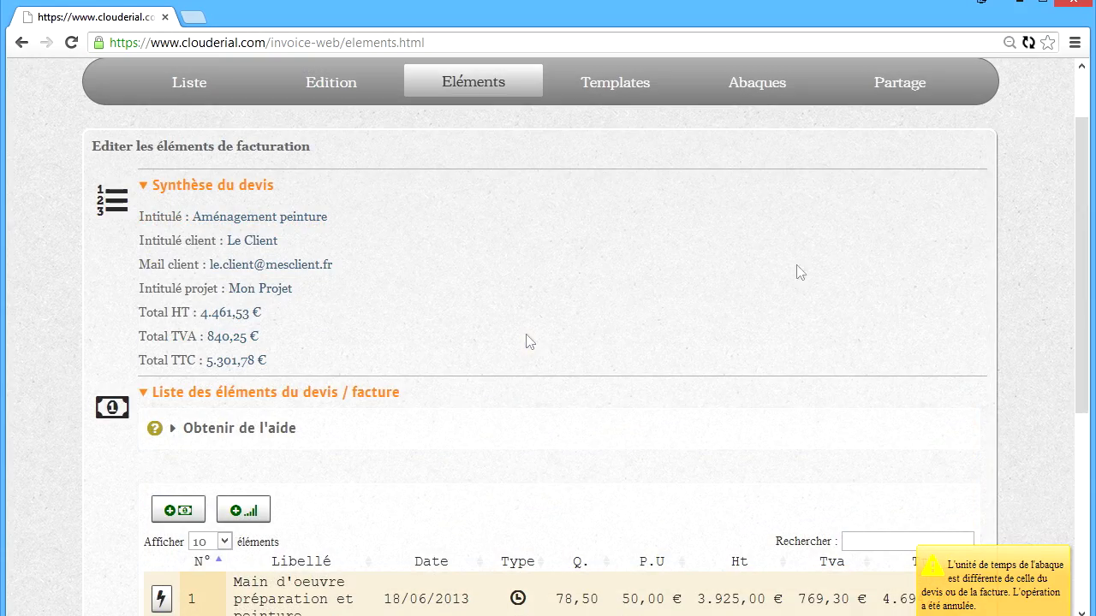
Open "Mon nouvel abaque" to check its time unit, and close it without changes
click(757, 82)
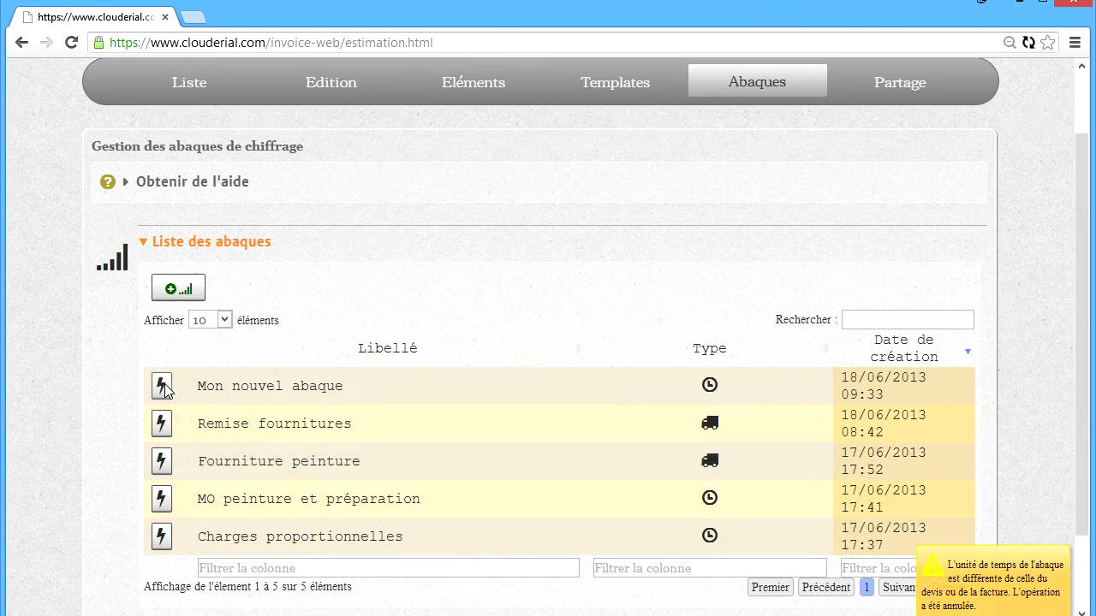
click(161, 386)
click(224, 396)
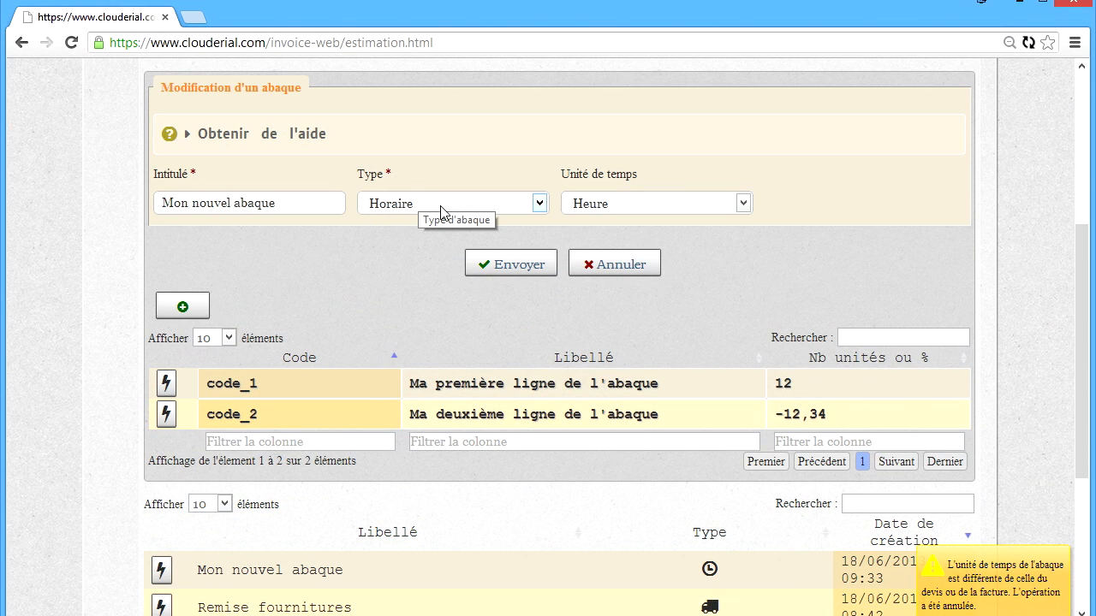
click(621, 265)
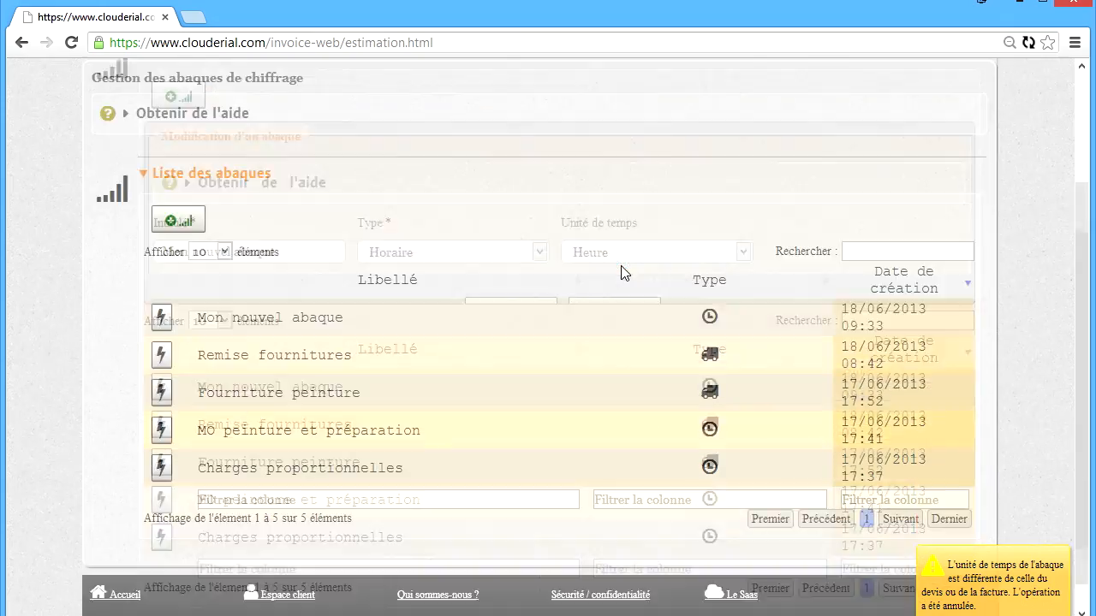
Open the quote's edit page and check its time unit and associated project
click(190, 171)
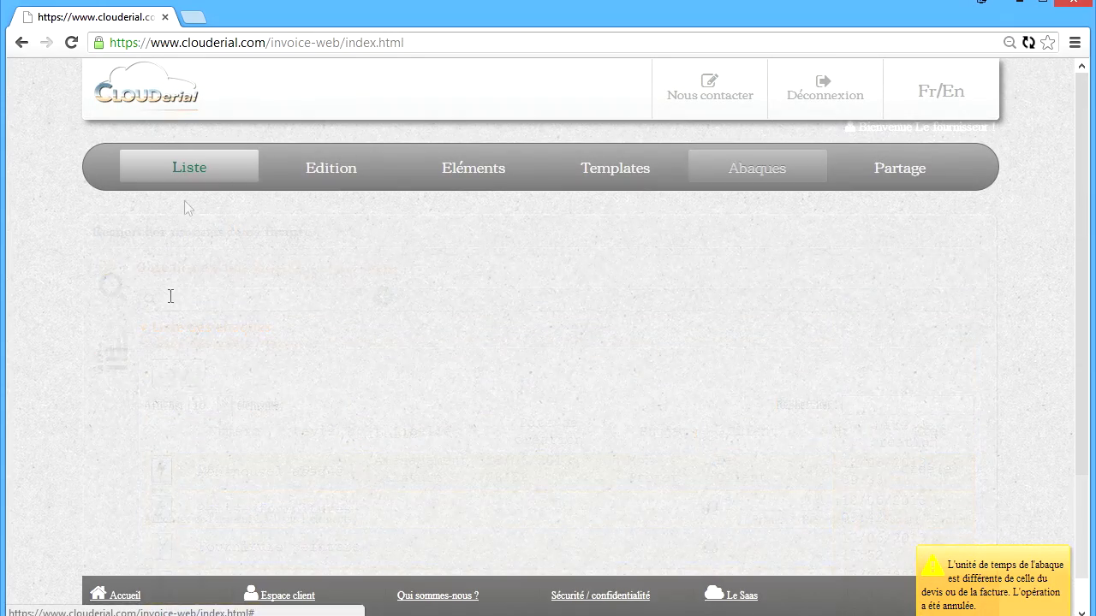
click(319, 173)
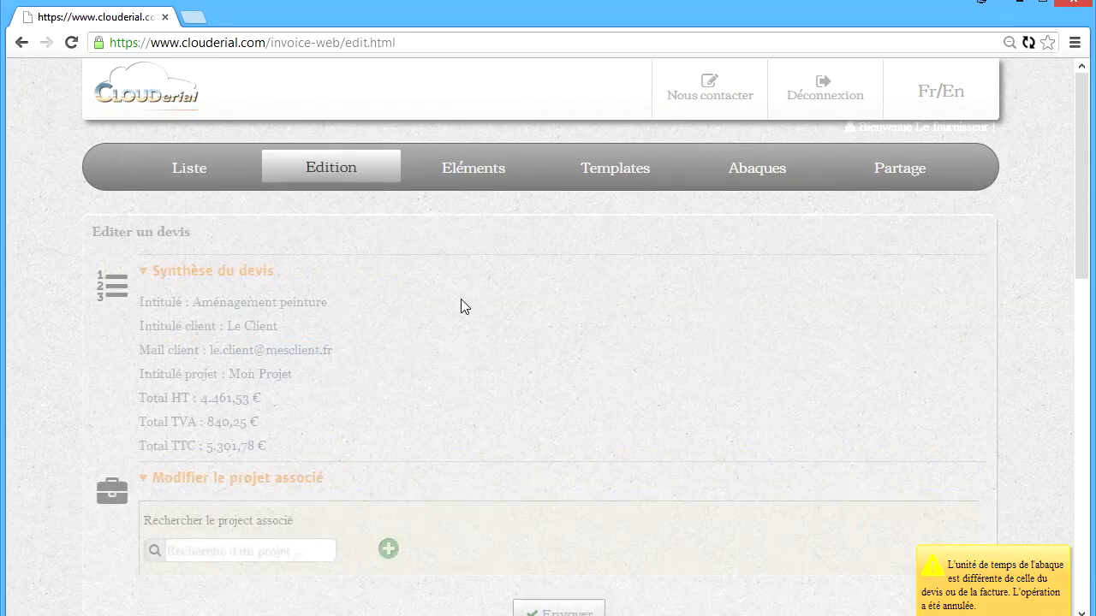
scroll(481, 317, down, 7)
scroll(486, 318, up, 1)
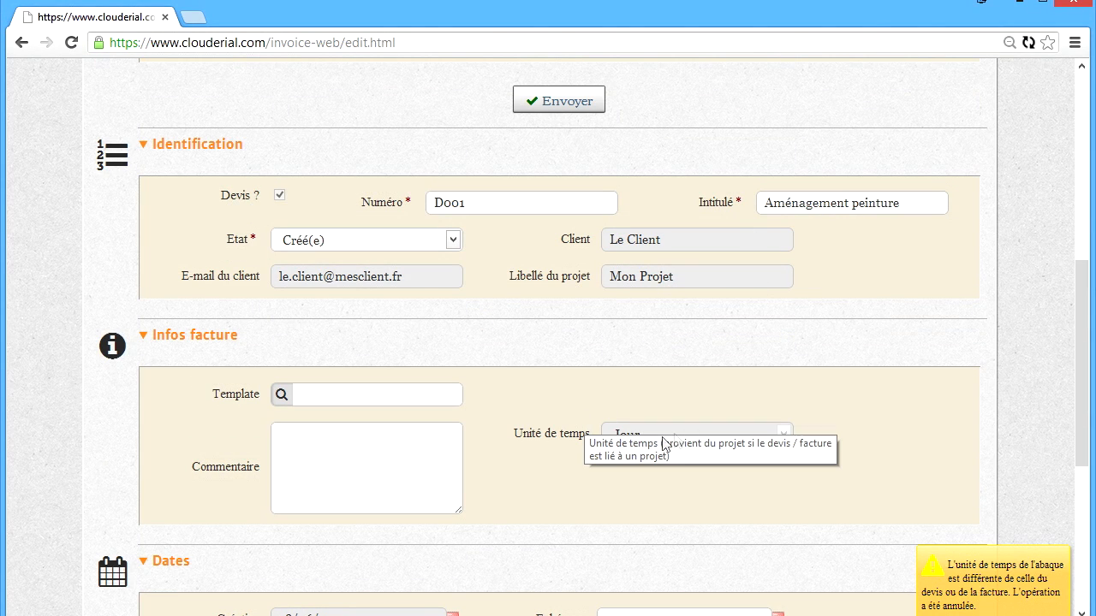
scroll(617, 360, up, 1)
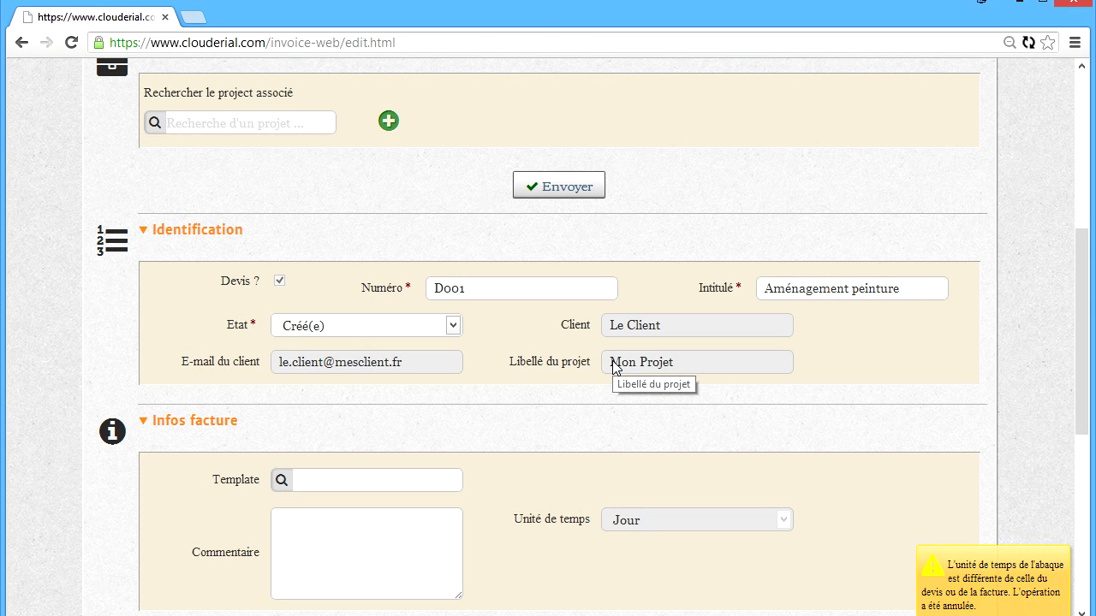
scroll(617, 368, up, 5)
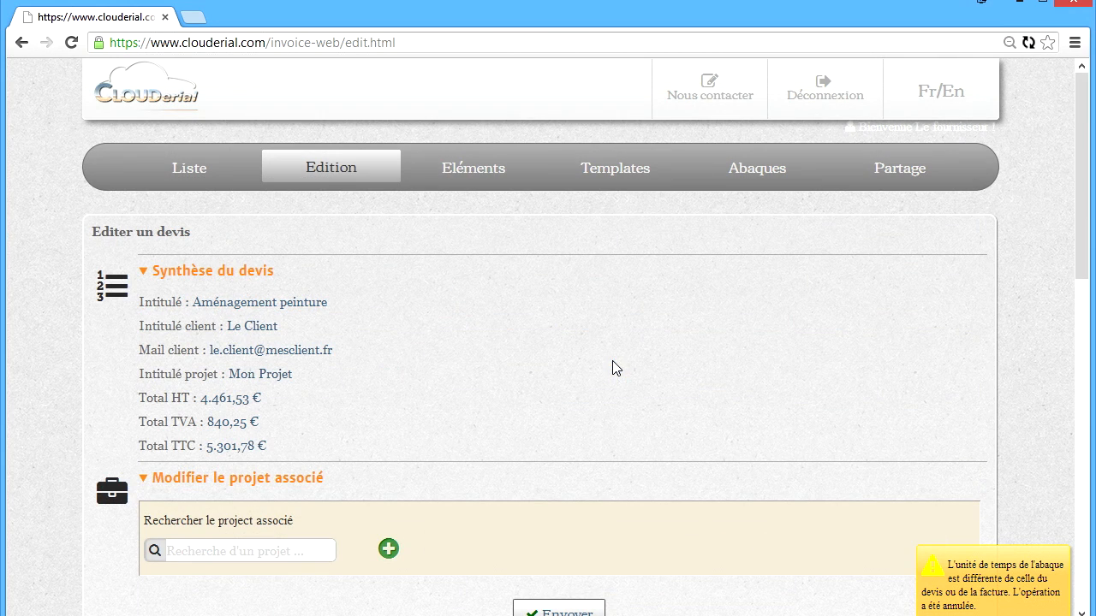
click(479, 169)
scroll(471, 387, down, 2)
scroll(471, 386, up, 2)
Change the time unit of "Mon nouvel abaque" to Jour and submit the abaque
click(756, 168)
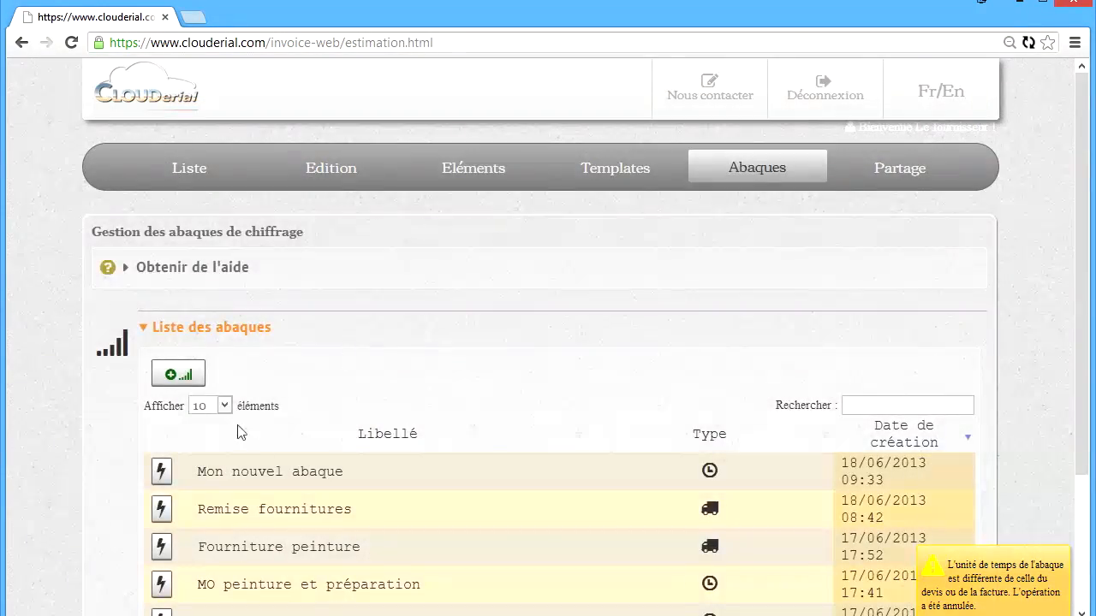
scroll(240, 432, down, 1)
click(161, 386)
click(196, 399)
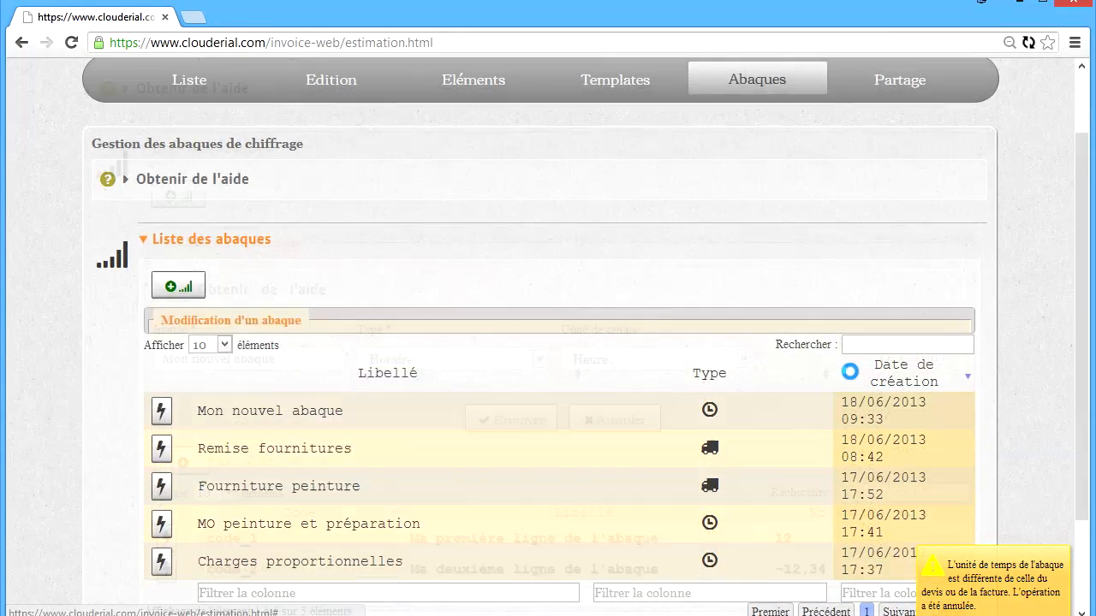
click(634, 205)
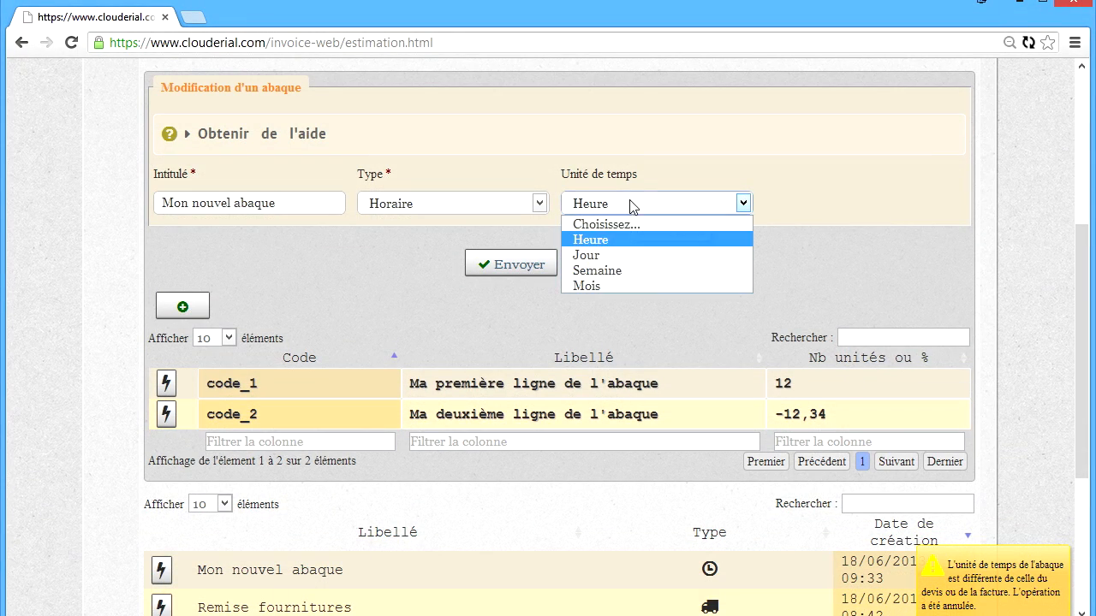
click(610, 256)
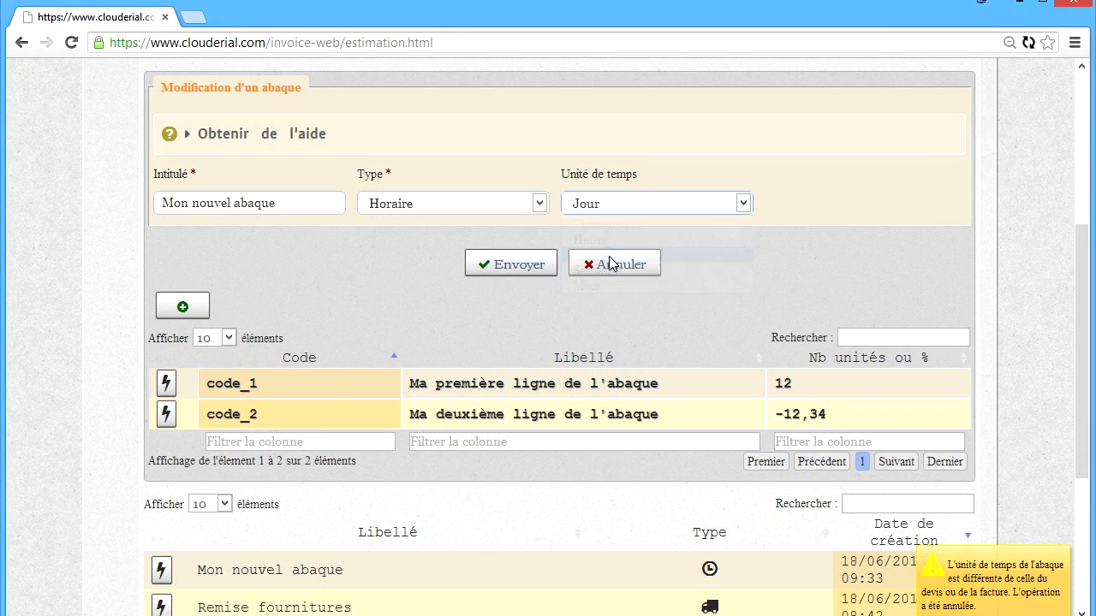
click(521, 267)
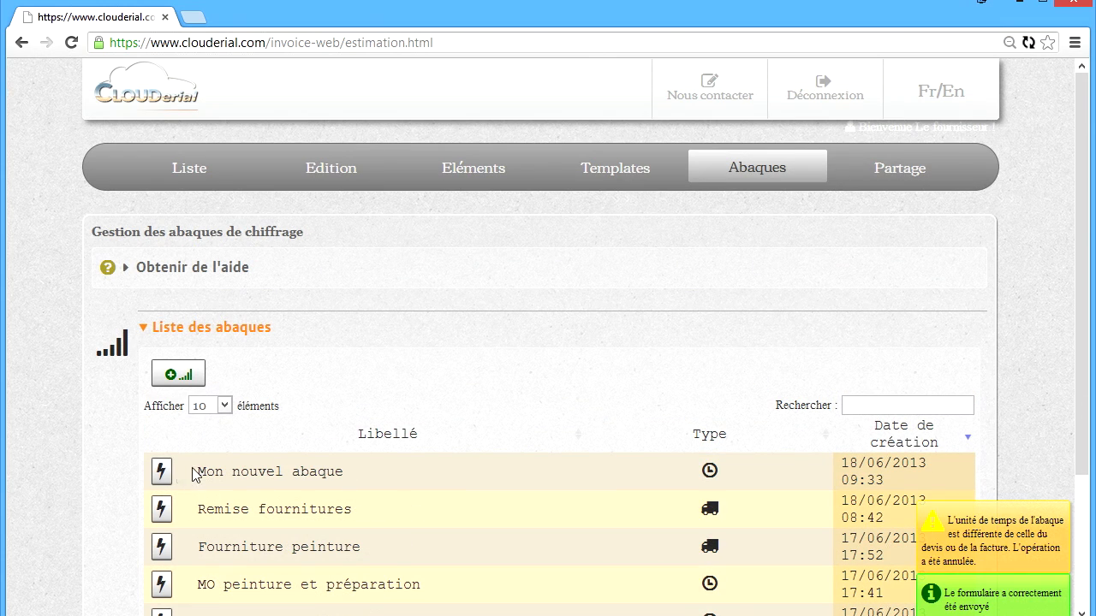
Reopen "Mon nouvel abaque" for modification and set the code_1 line's number of units to 1,20
click(162, 472)
click(311, 487)
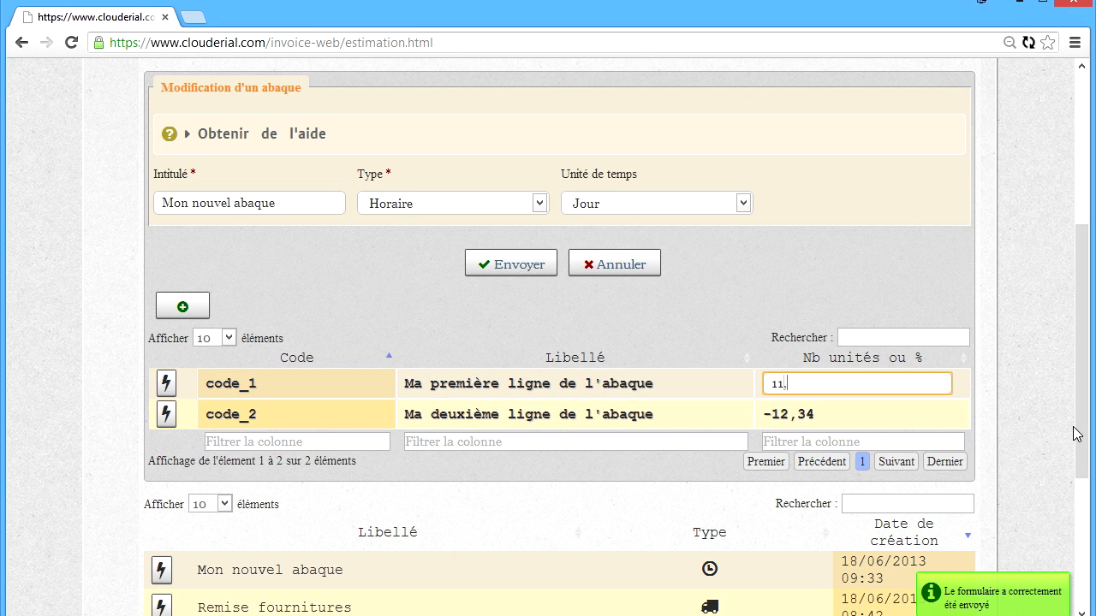
key(Return)
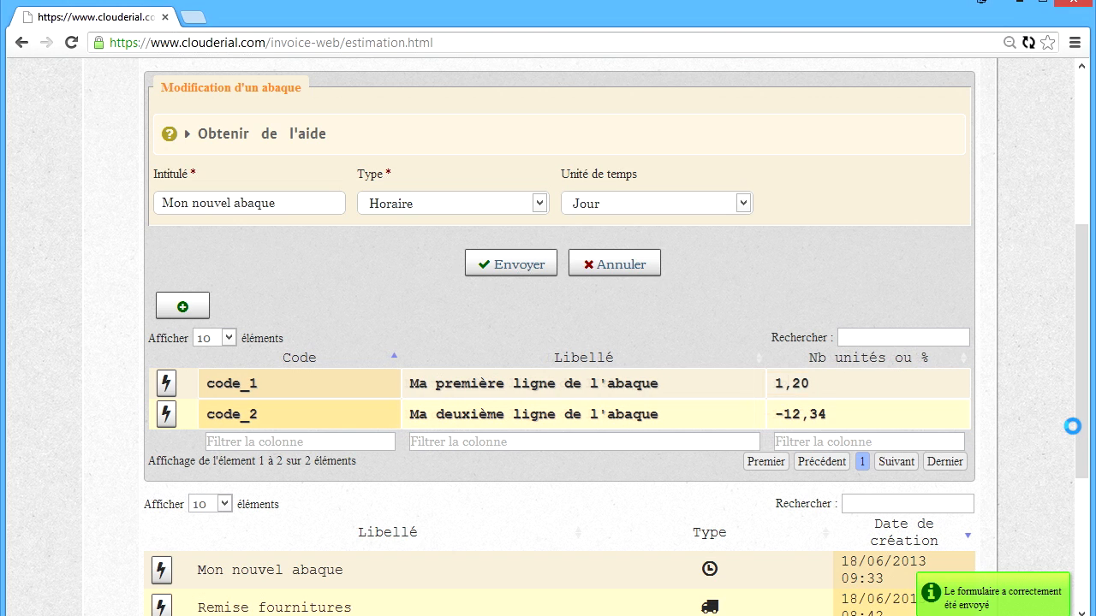
Set the code_2 line's number of units to -1,23
click(963, 417)
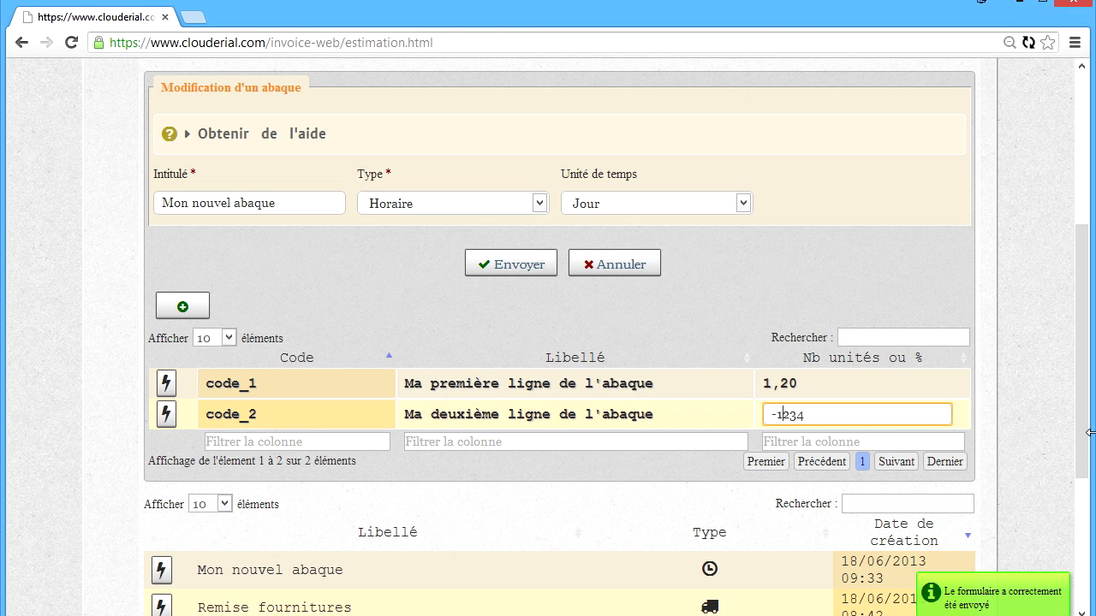
text(,)
key(BackSpace)
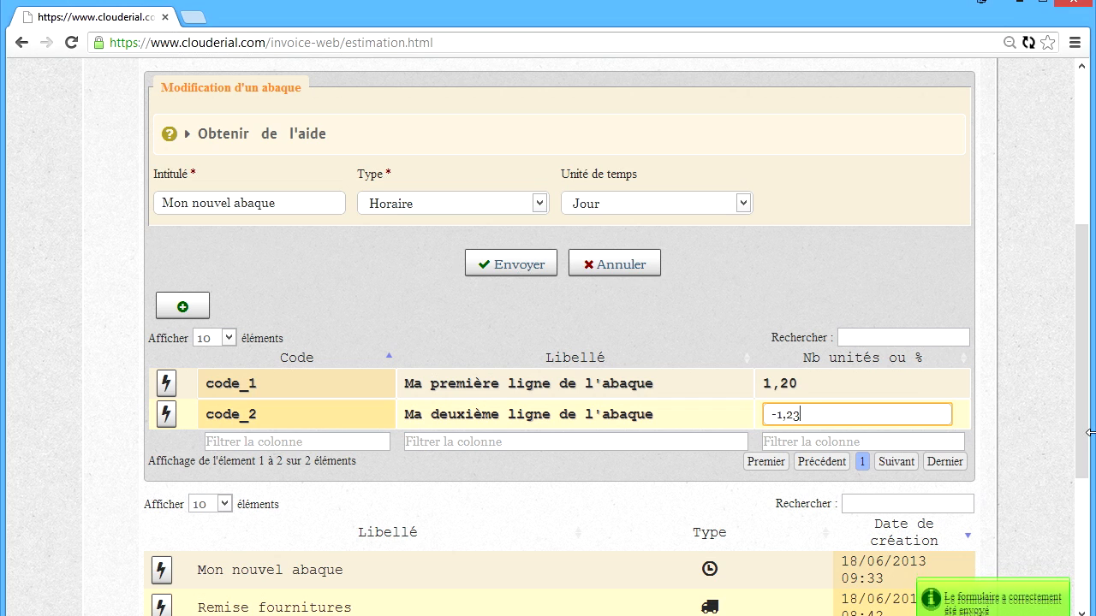
key(Return)
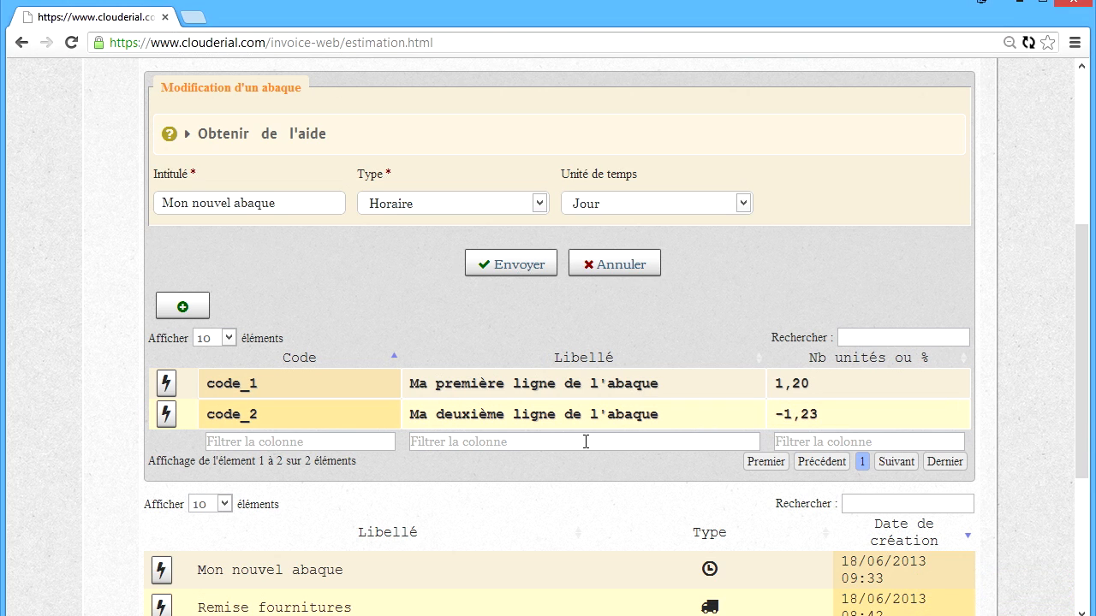
Open the quote's elements and start adding an element from an abaque, choosing "Mon nouvel abaque" as its source
scroll(586, 444, down, 3)
scroll(586, 447, up, 5)
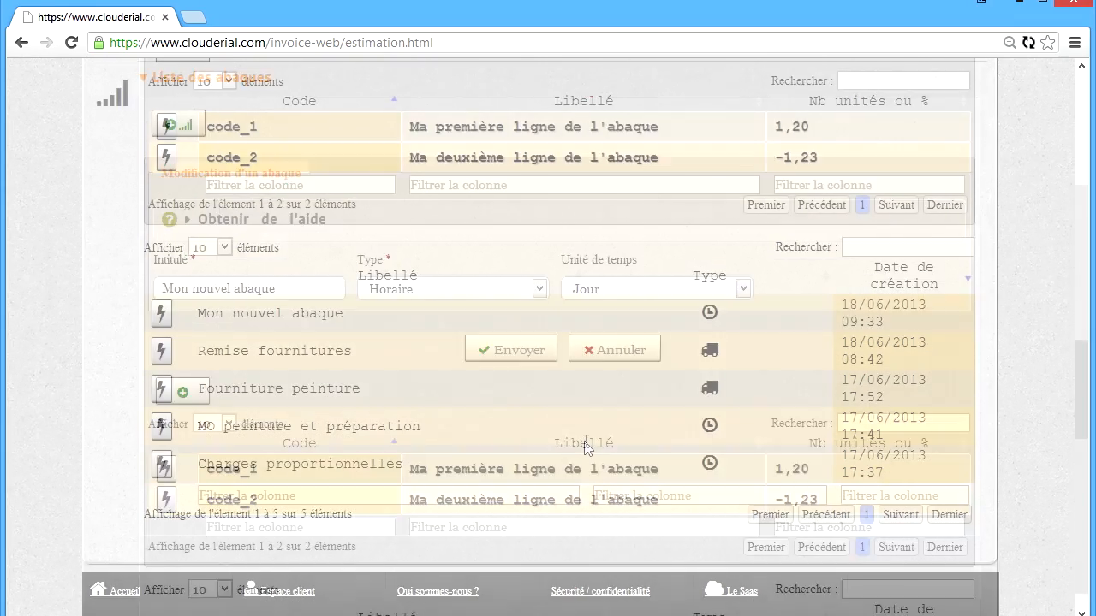
scroll(505, 439, up, 2)
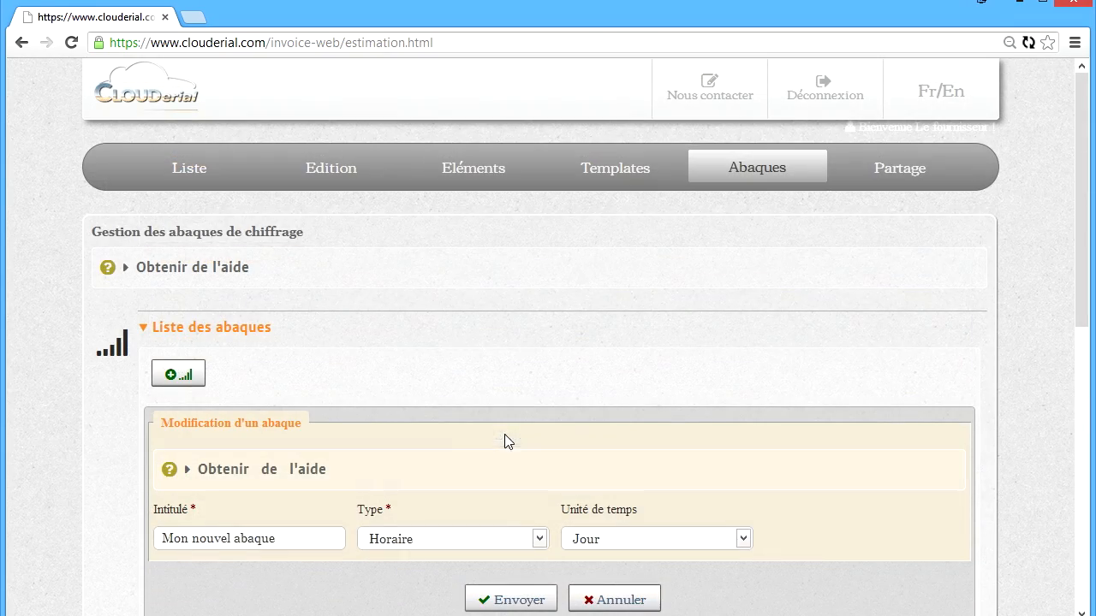
click(466, 179)
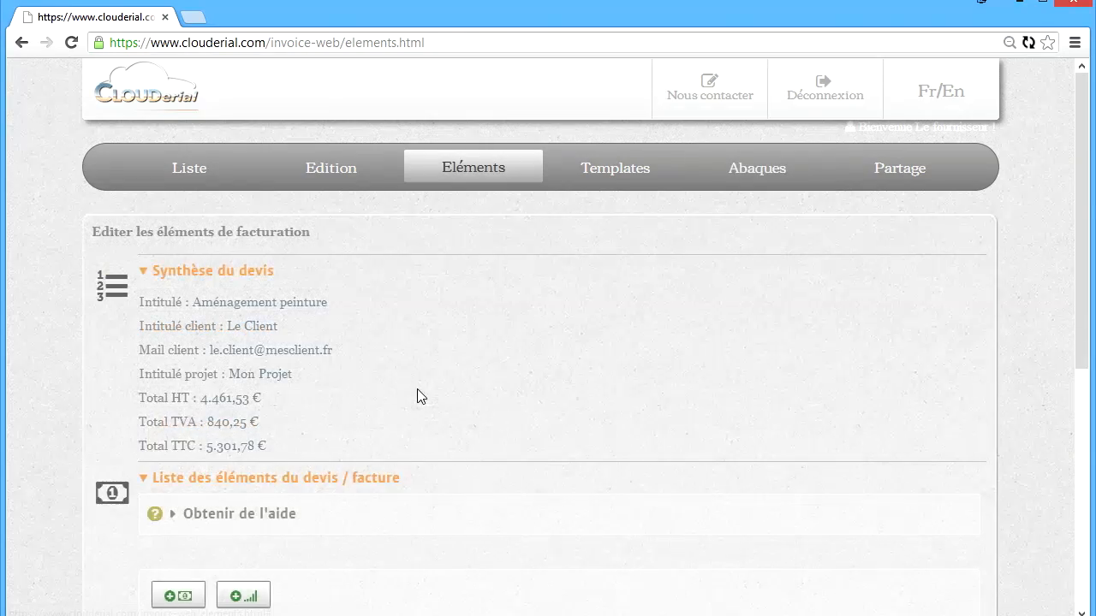
scroll(416, 396, down, 5)
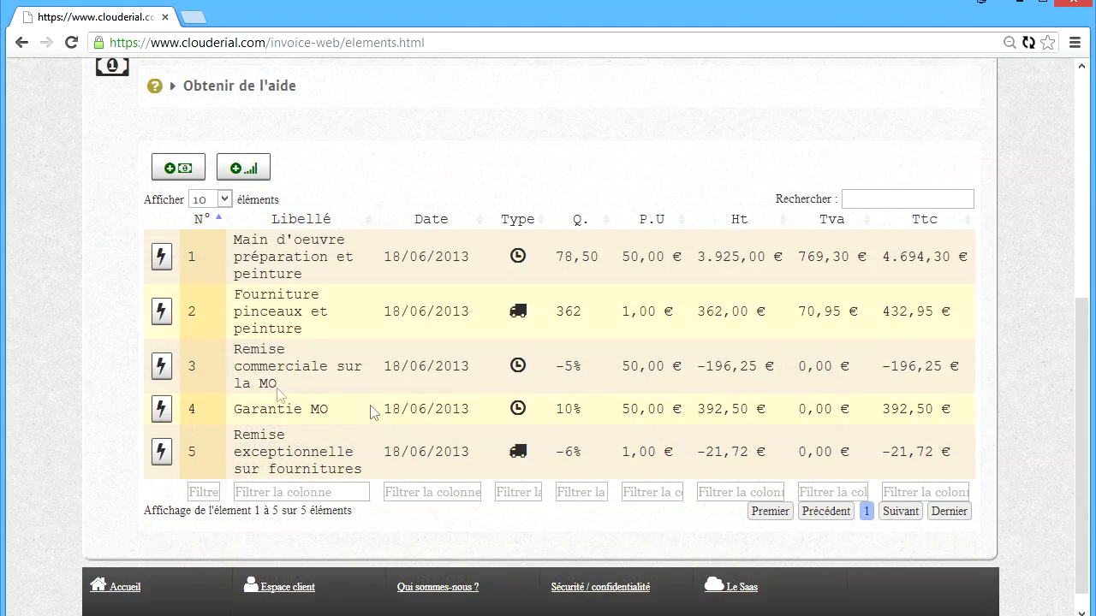
click(254, 169)
click(247, 278)
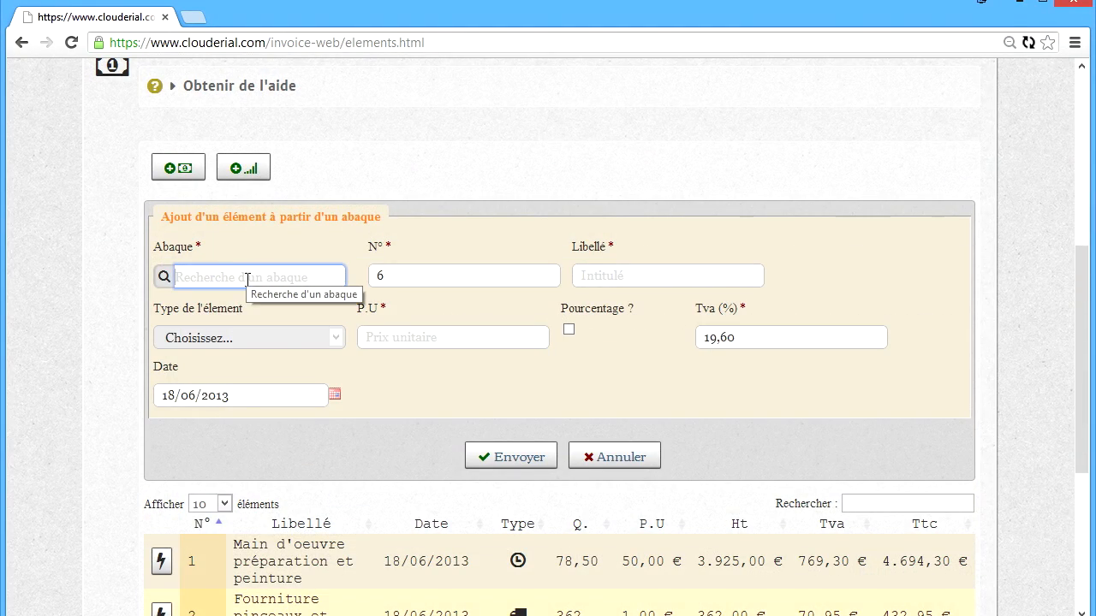
key(Down)
key(Down)
key(Down)
key(Return)
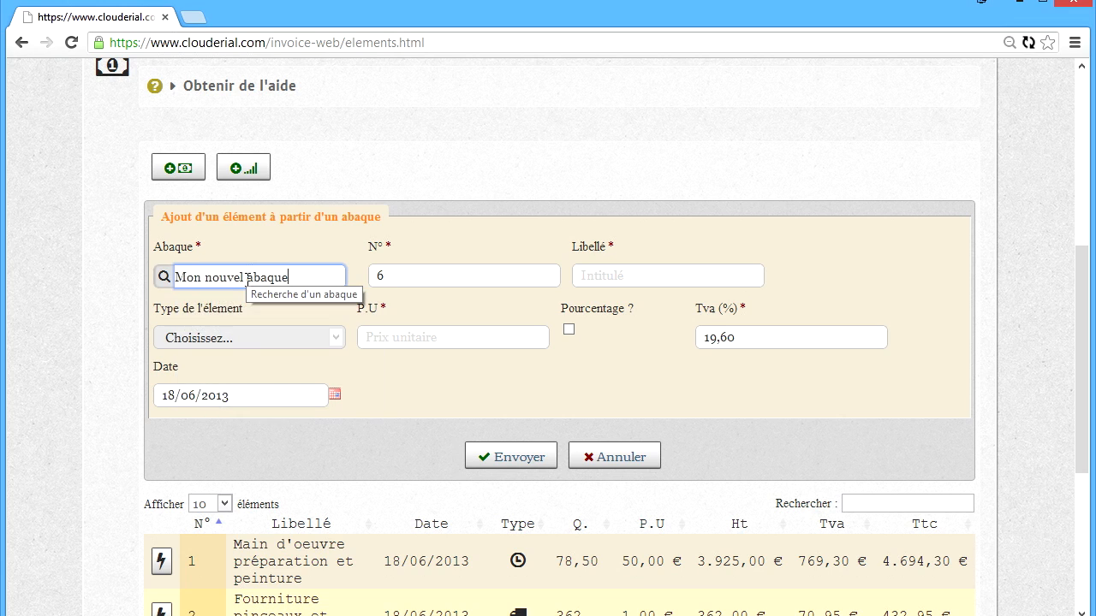
Label the new element "ma nouvelle ligne", set its unit price to 50, and submit it
click(593, 272)
text(ma nouvelle)
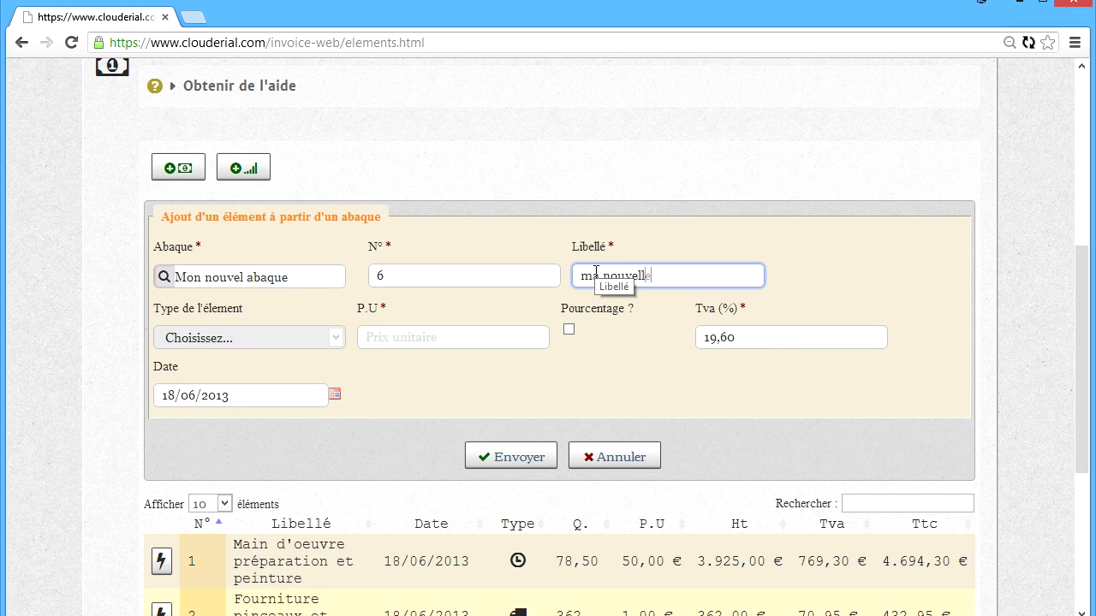
text( ligne)
click(395, 334)
text(50)
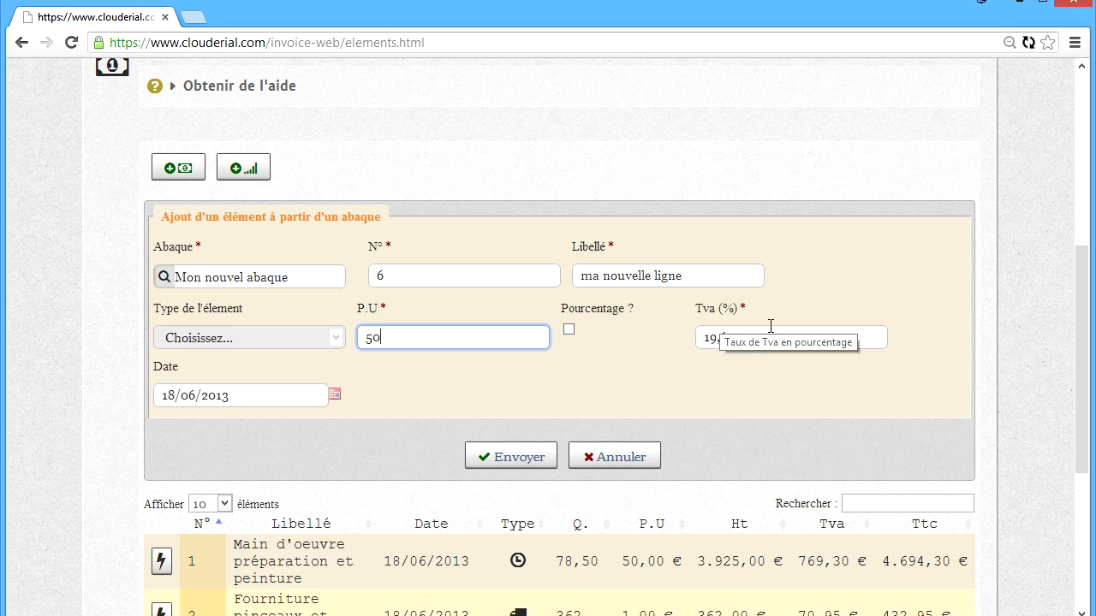
click(546, 459)
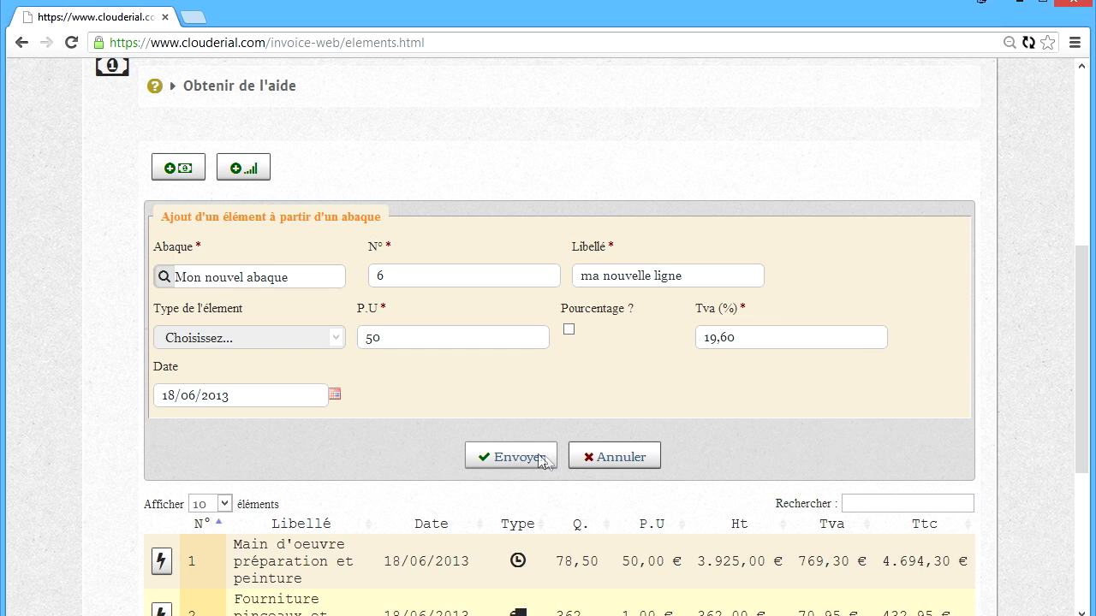
click(517, 458)
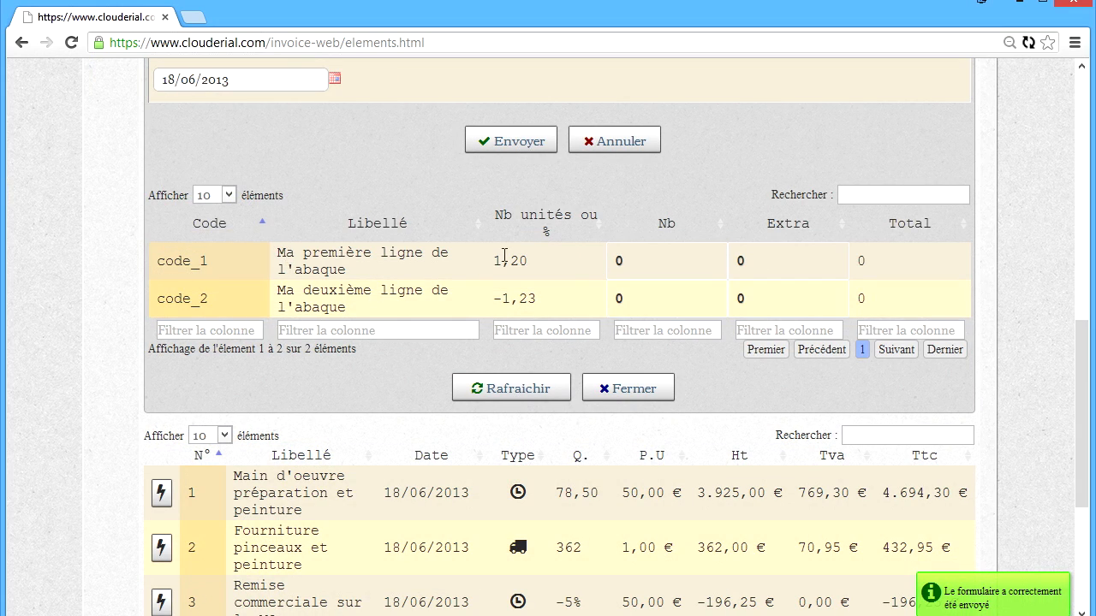
For the code_1 line of the new element, set Nb to 12 and Extra to 3
scroll(538, 280, up, 2)
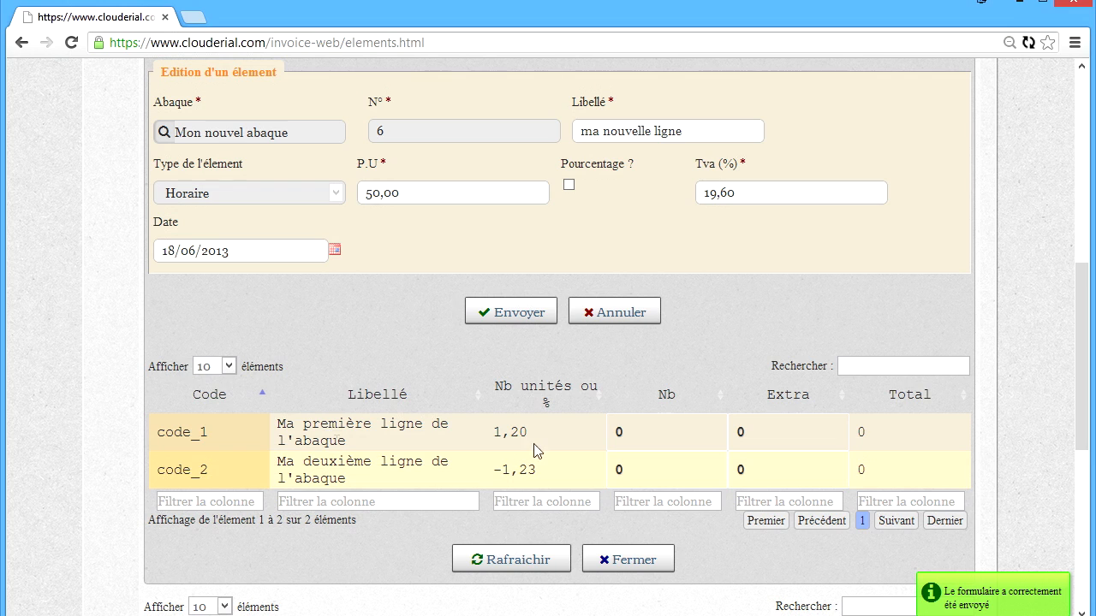
click(676, 441)
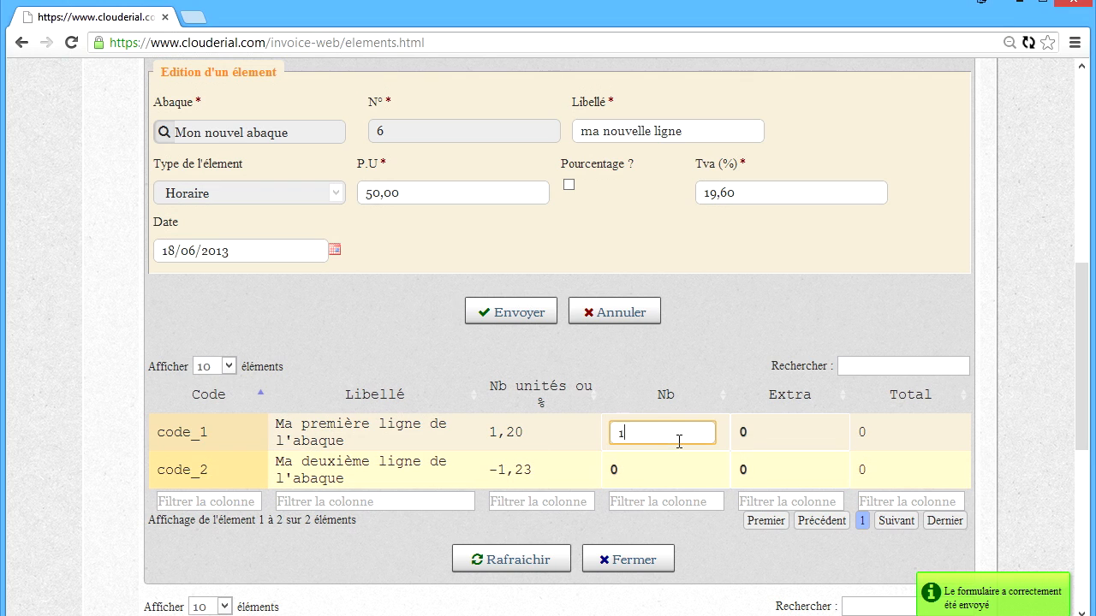
key(Return)
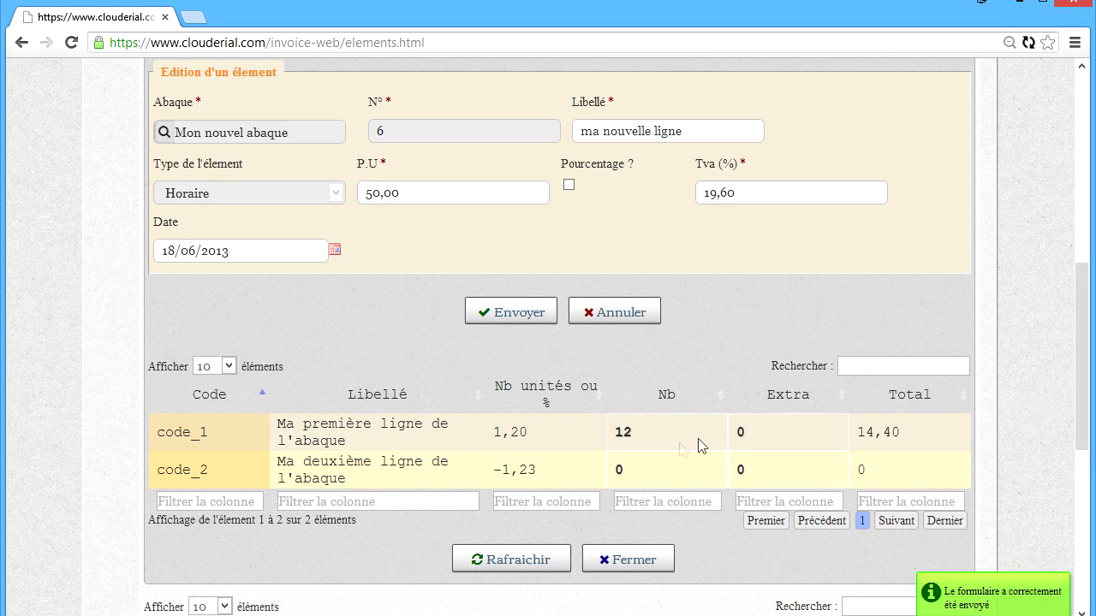
click(739, 440)
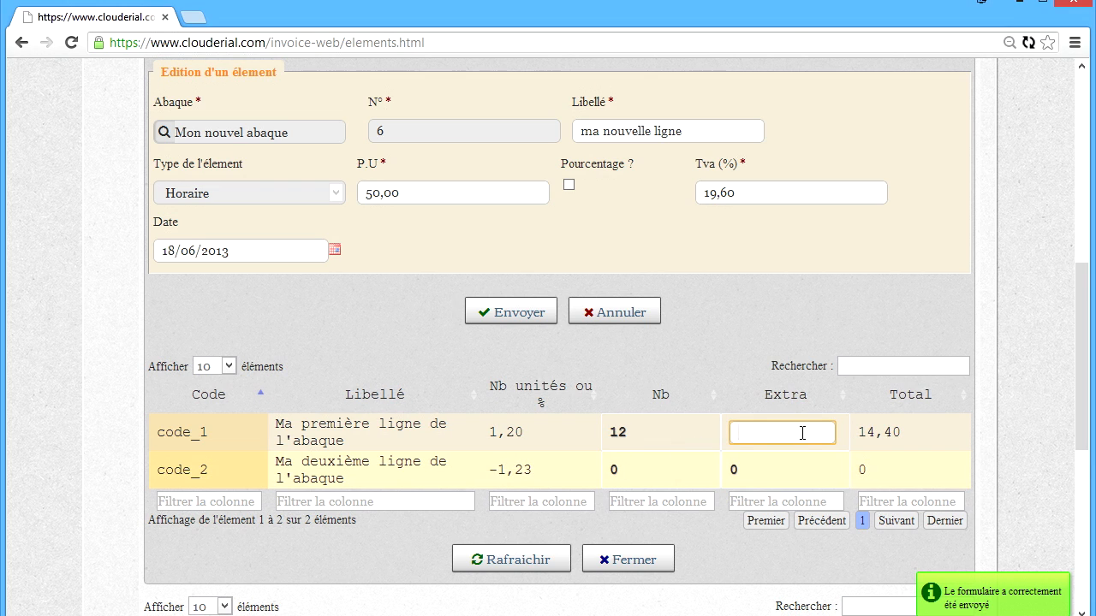
text(3)
key(Return)
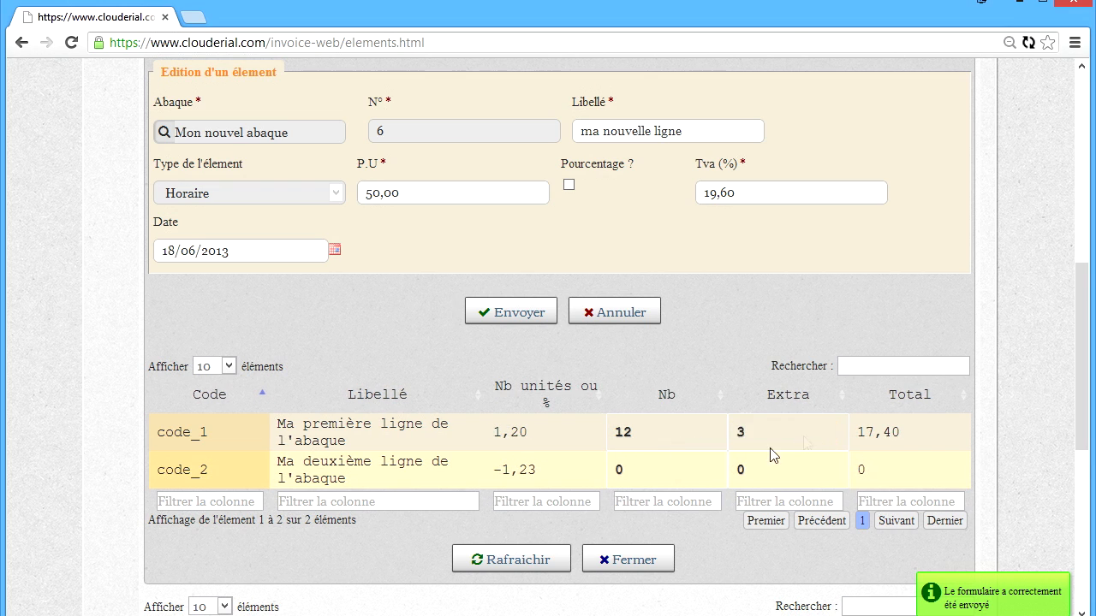
Set Nb to 123 for the code_2 line and close the element's editing form
click(660, 469)
key(BackSpace)
text(123)
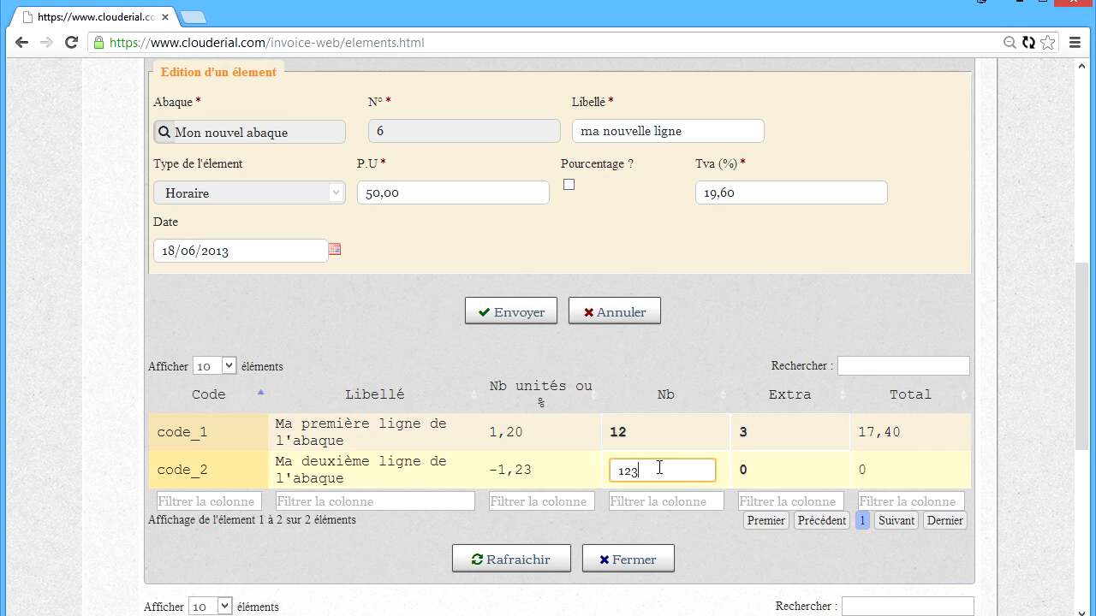
key(Return)
click(592, 557)
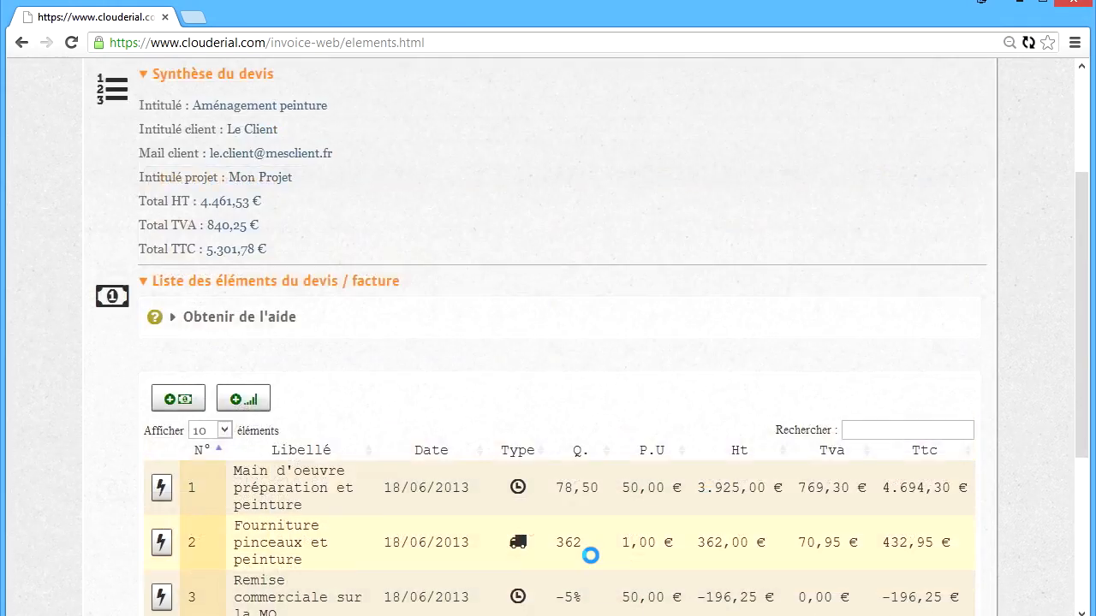
Delete the "ma nouvelle ligne" element from the quote and confirm the deletion
scroll(590, 559, down, 5)
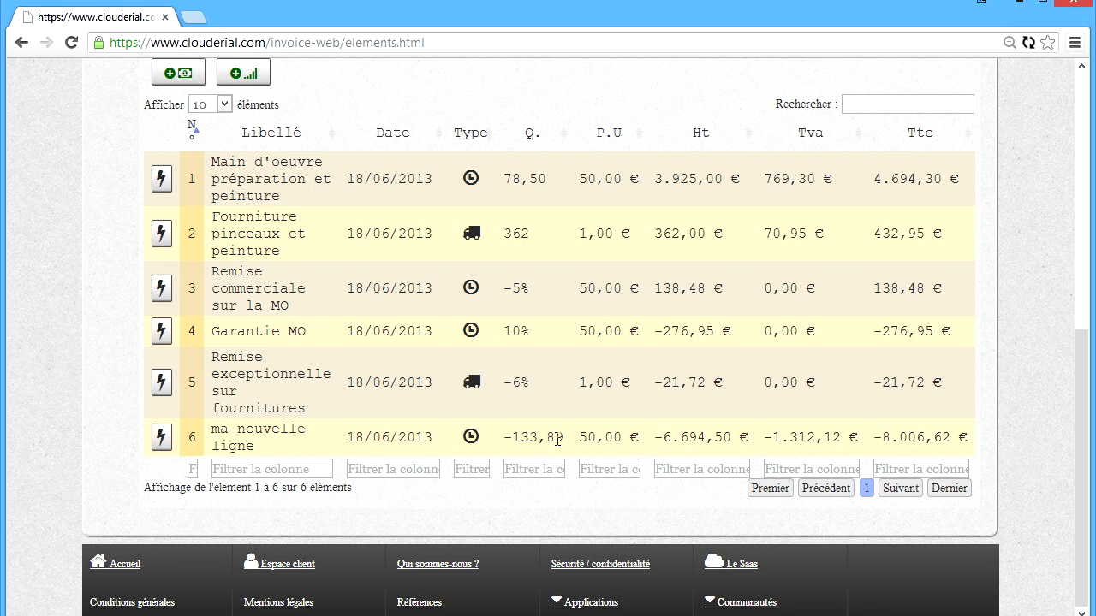
click(161, 438)
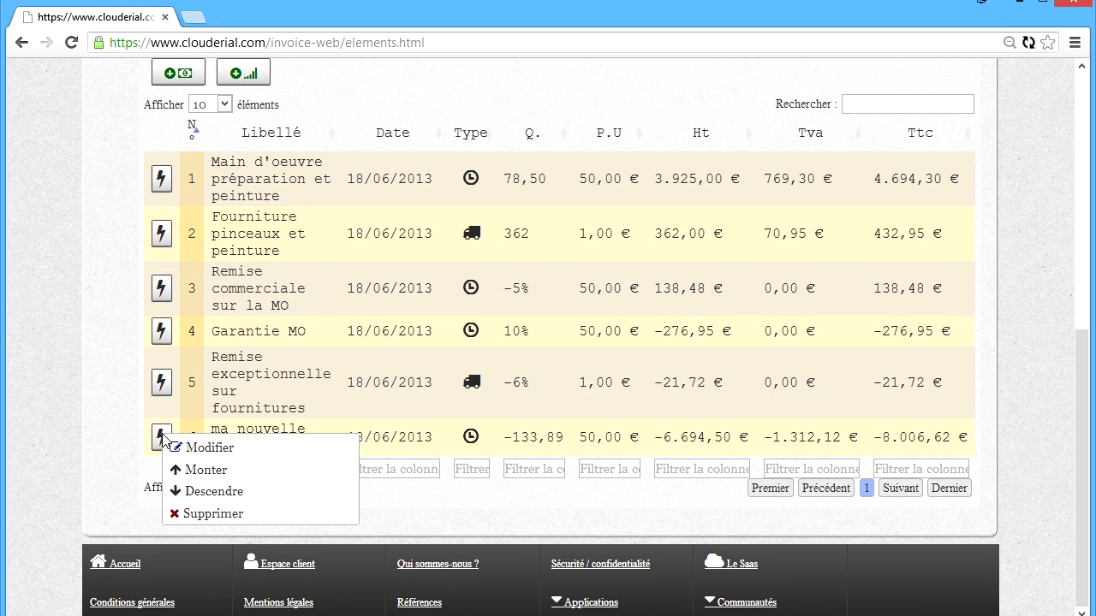
click(205, 513)
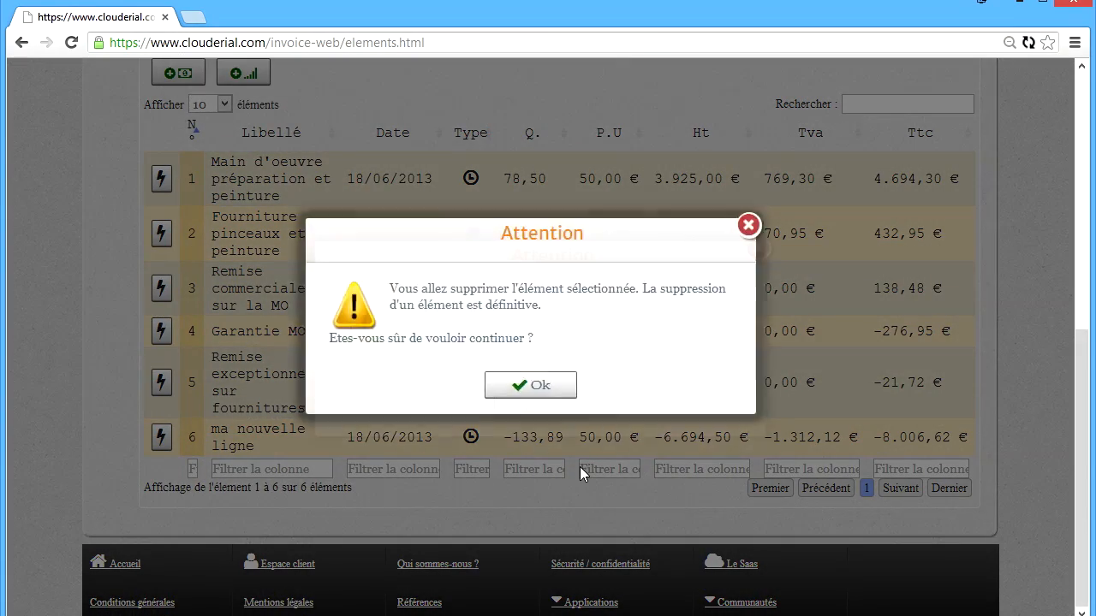
click(557, 409)
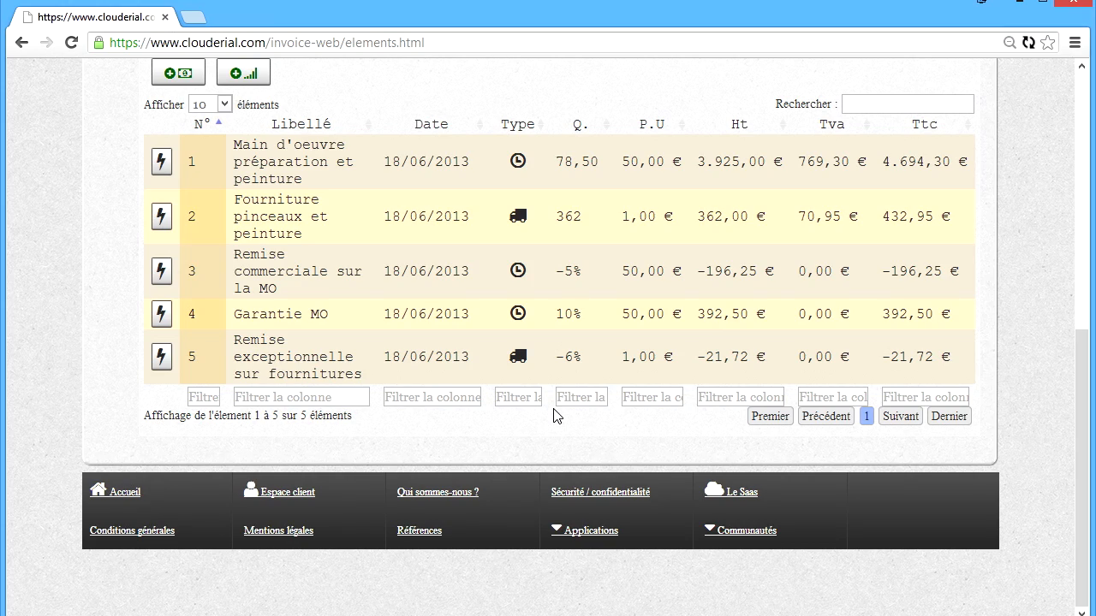
Review the quote's summary and remaining elements, and return to the abaque management page
scroll(556, 402, up, 6)
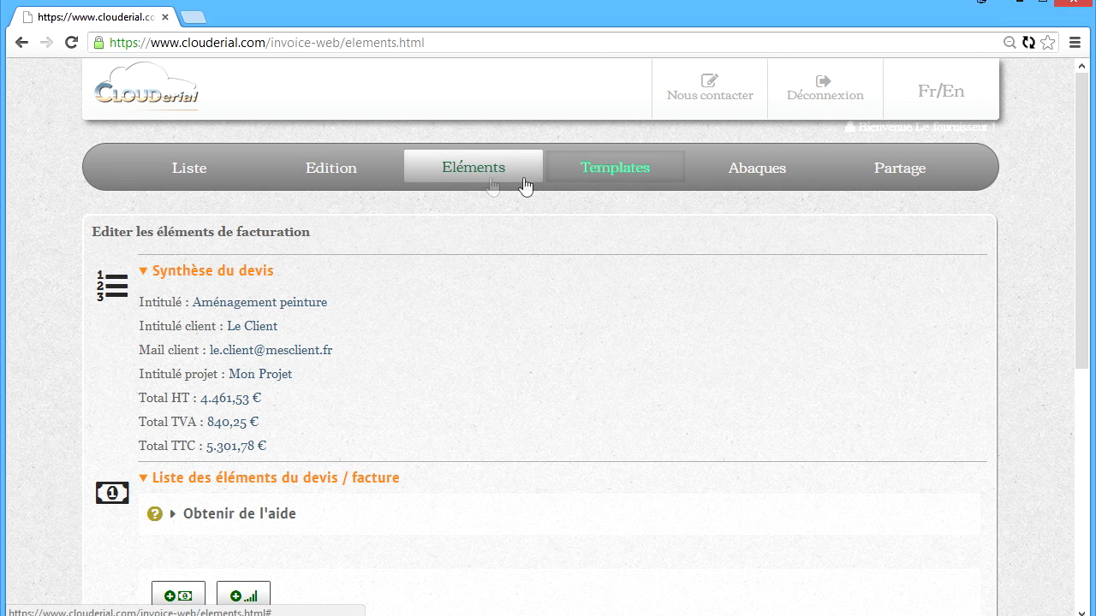
scroll(494, 300, down, 5)
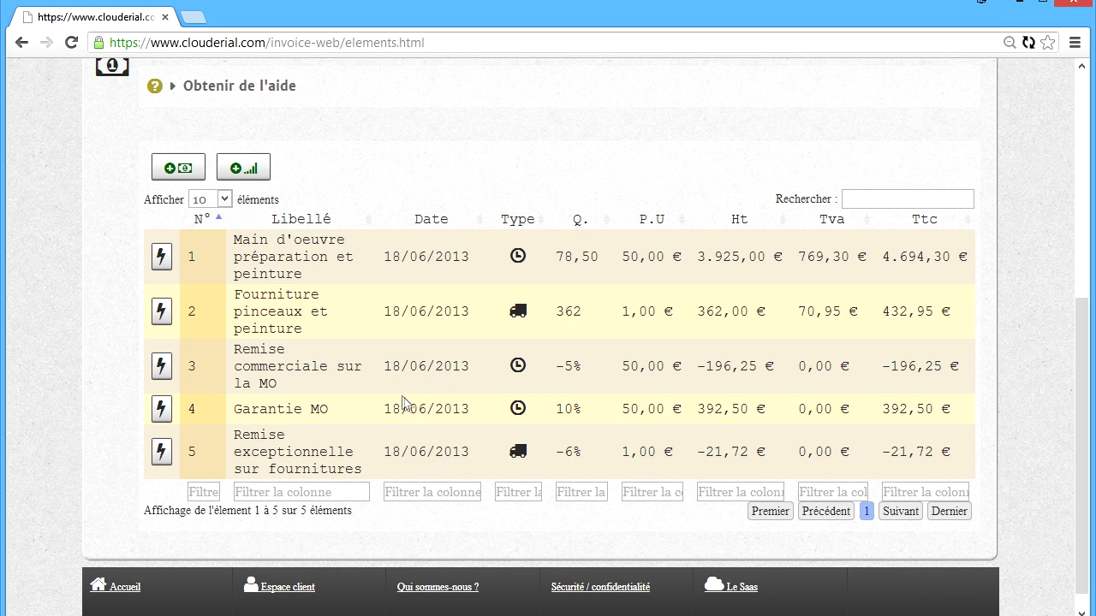
scroll(465, 399, up, 5)
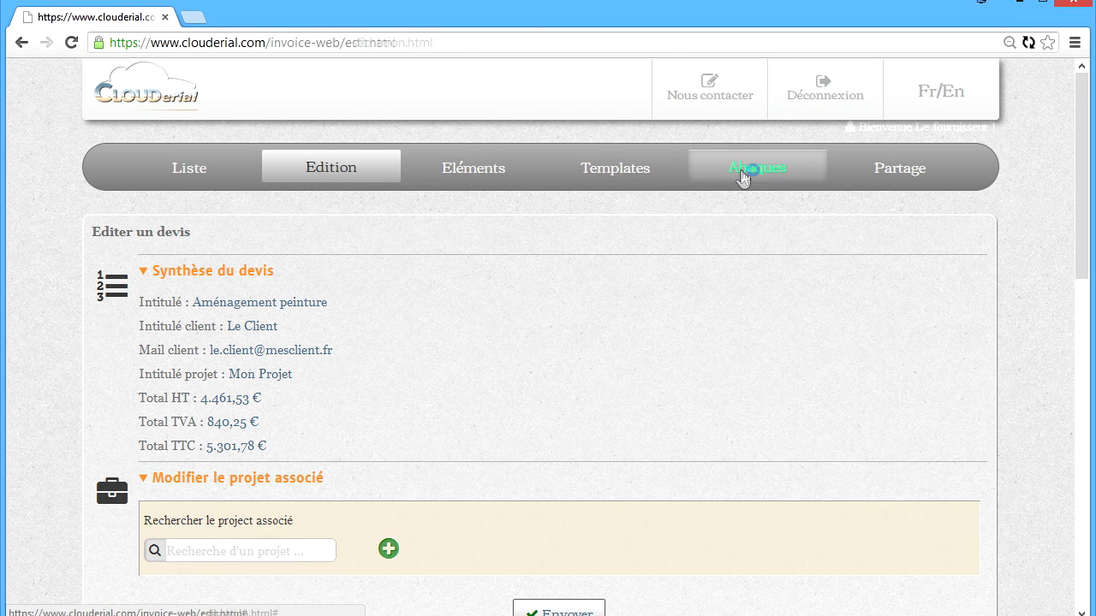
click(741, 172)
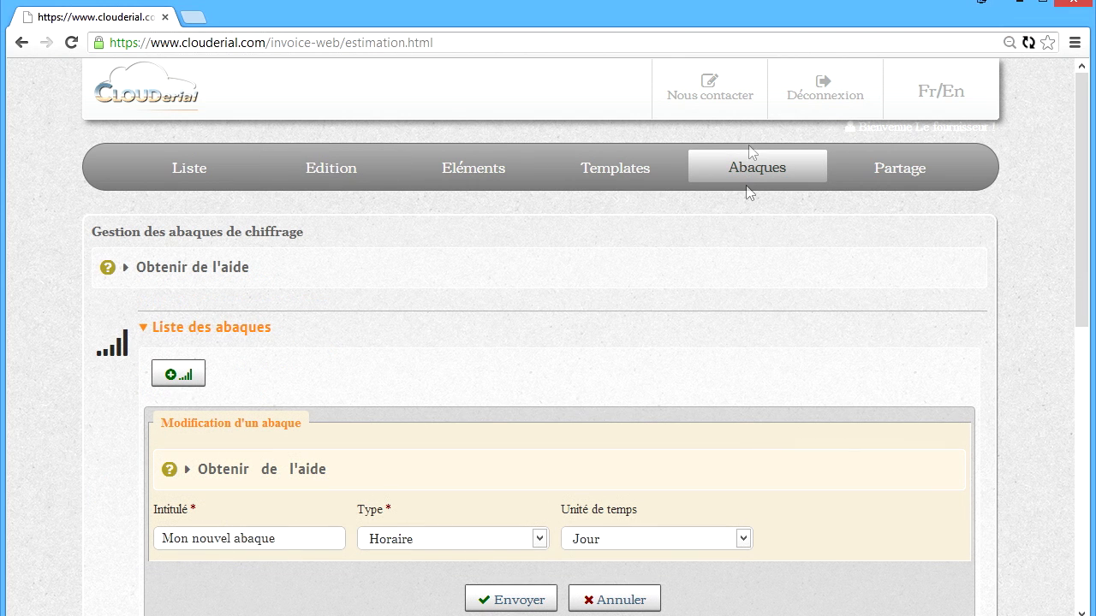
drag(1080, 265, 1078, 190)
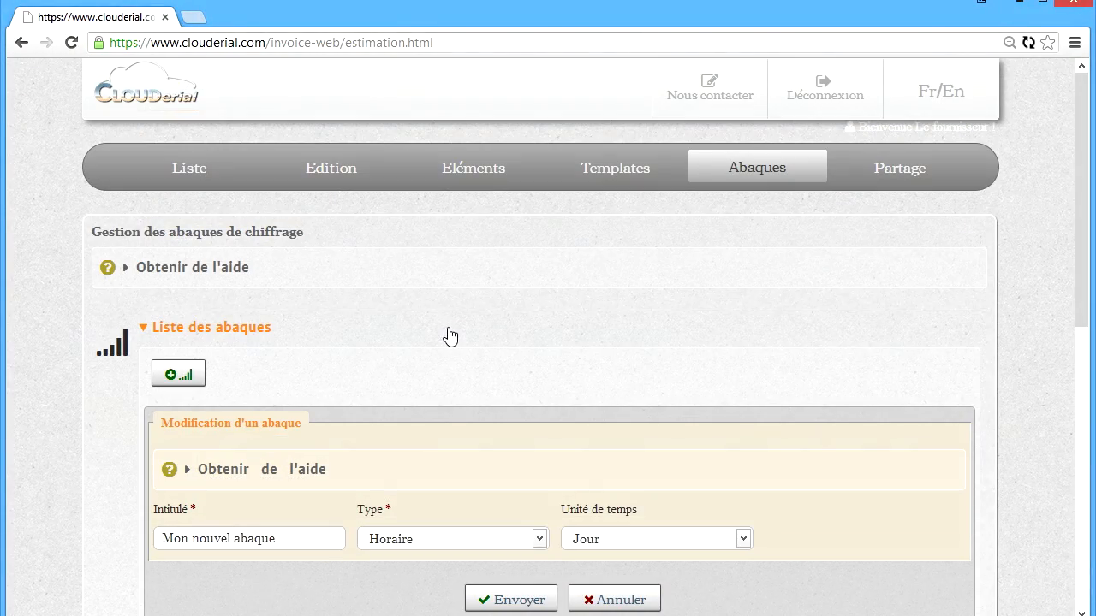